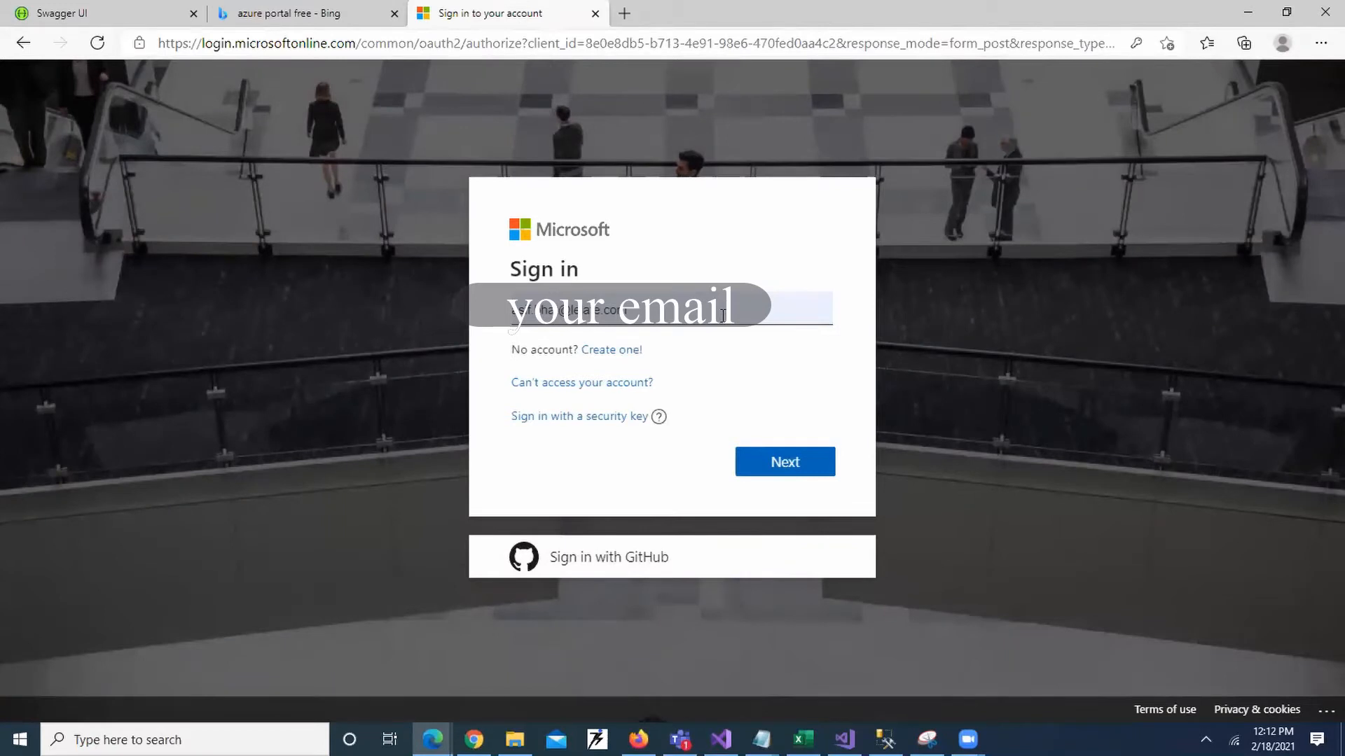
Create a new Microsoft account and sign in to the Azure portal home page.
left_click(621, 352)
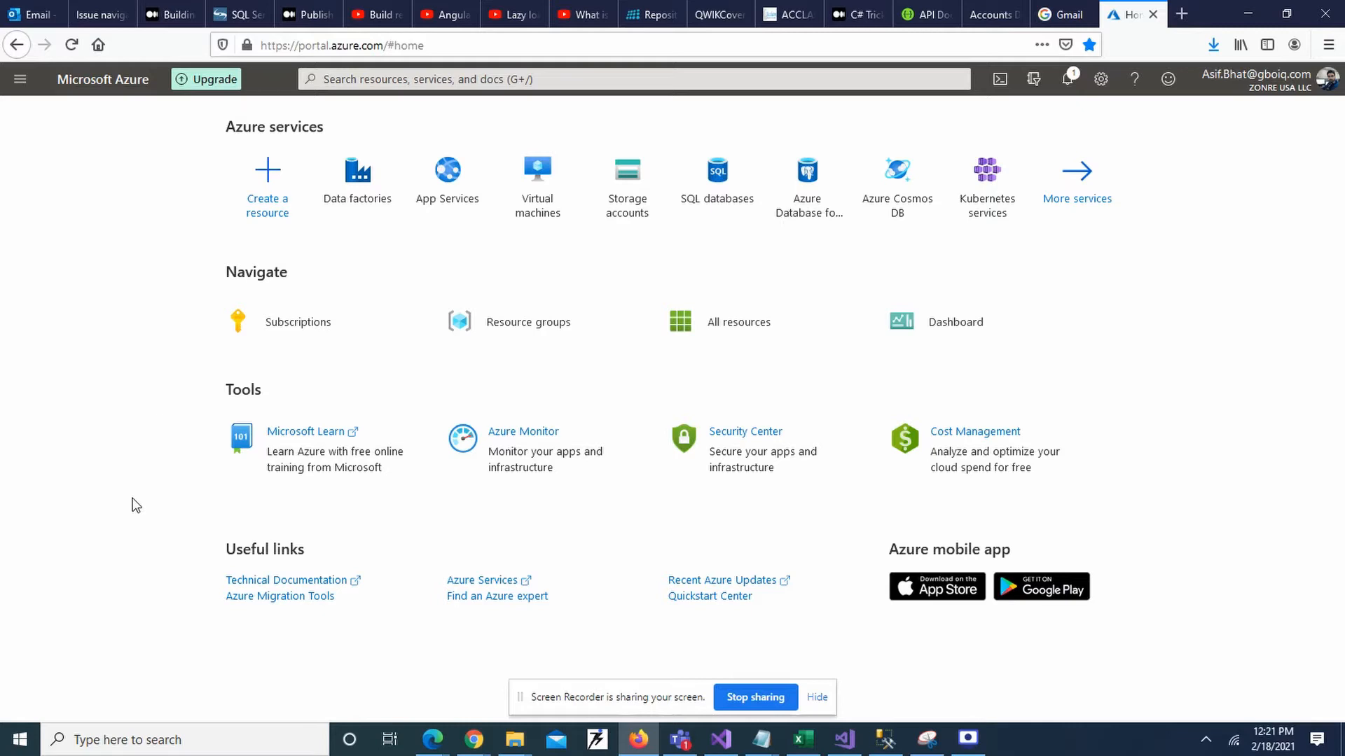
Search the Marketplace for 'container regis' and begin creating a Container Registry.
left_click(272, 176)
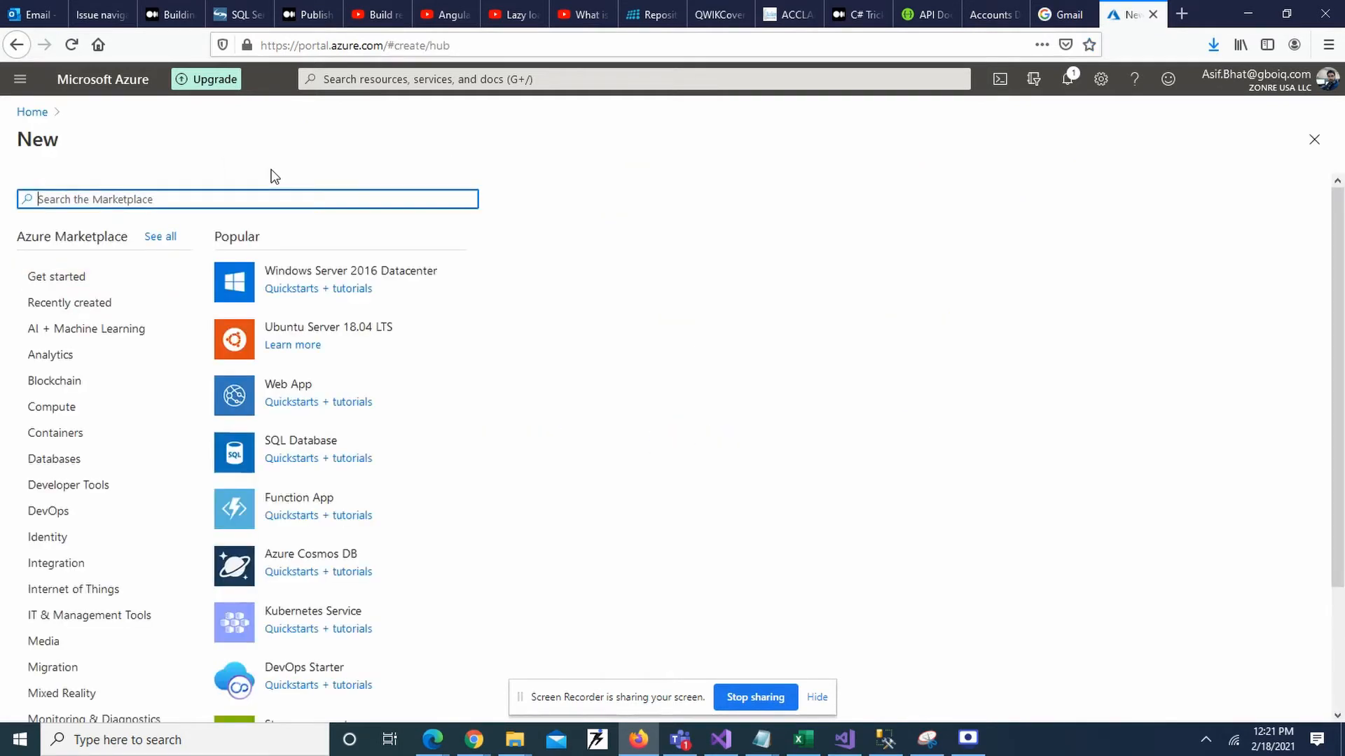
type("container")
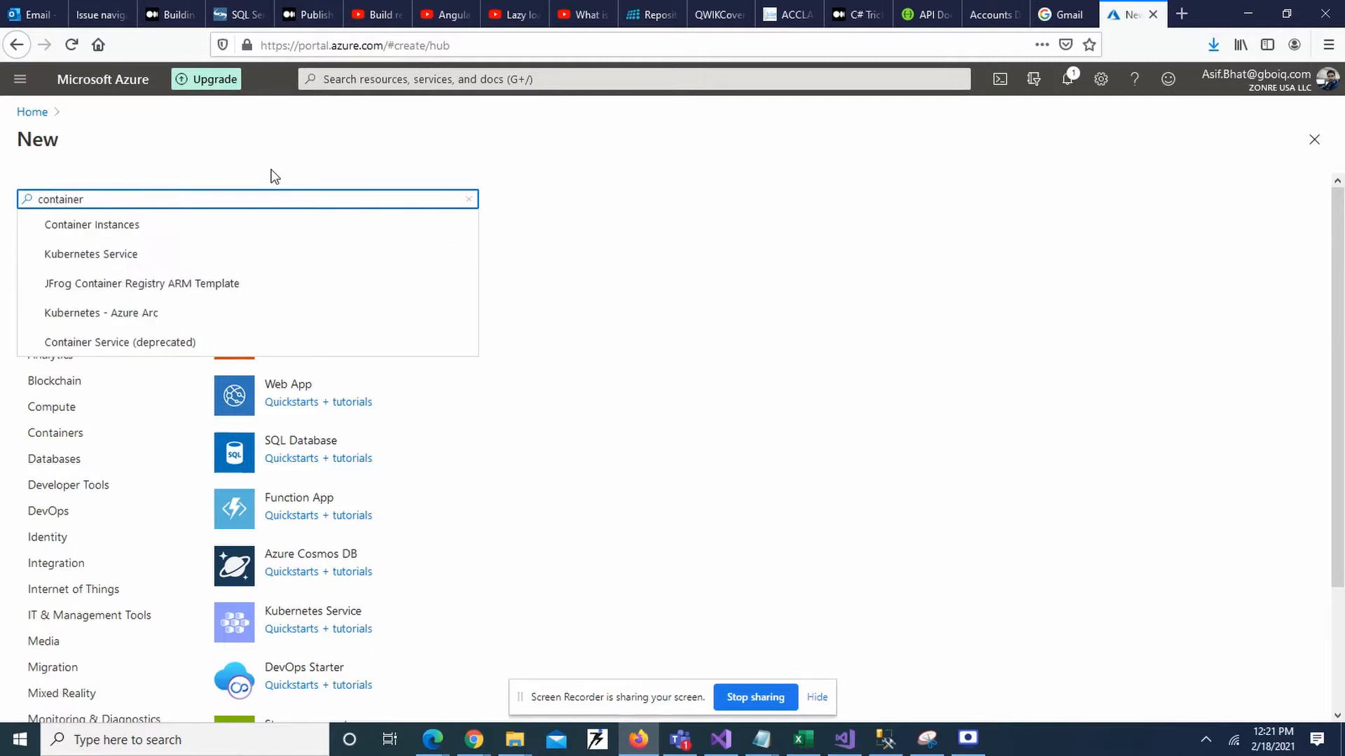
type(" regis")
left_click(199, 286)
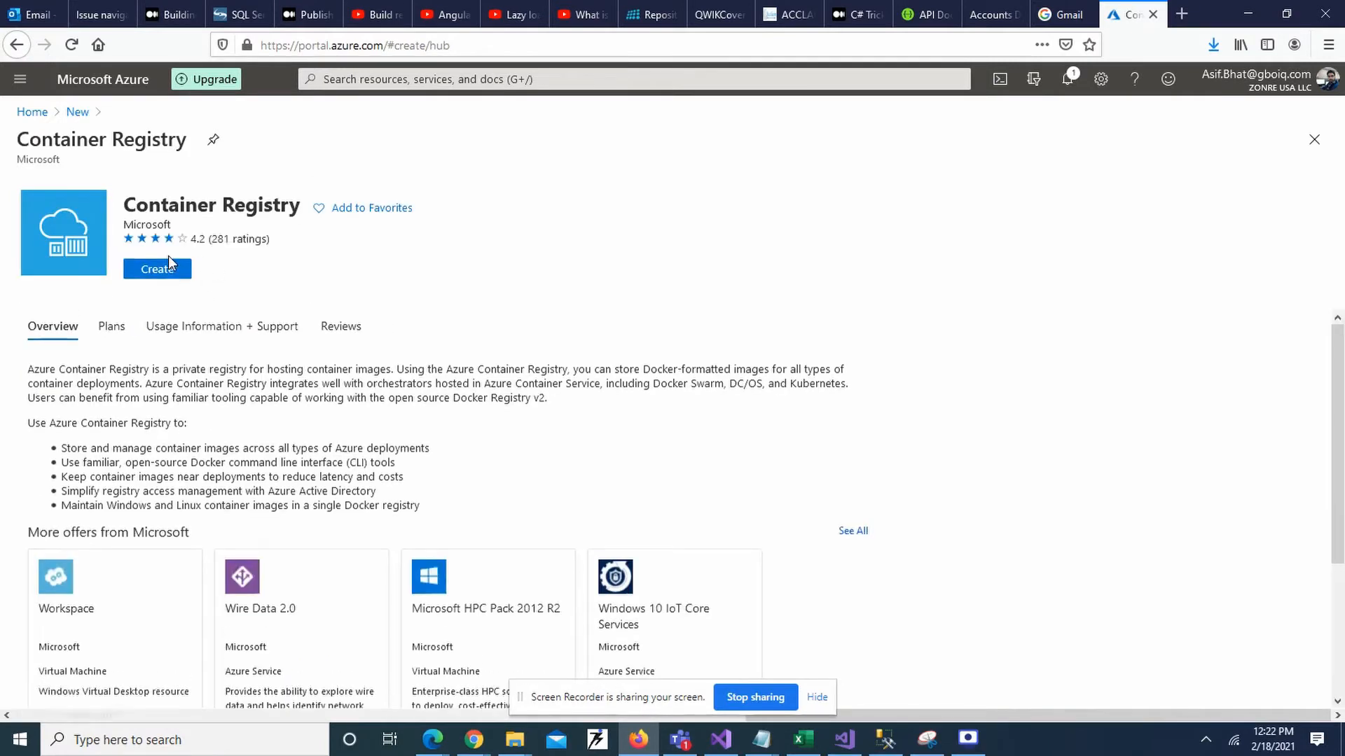
left_click(166, 274)
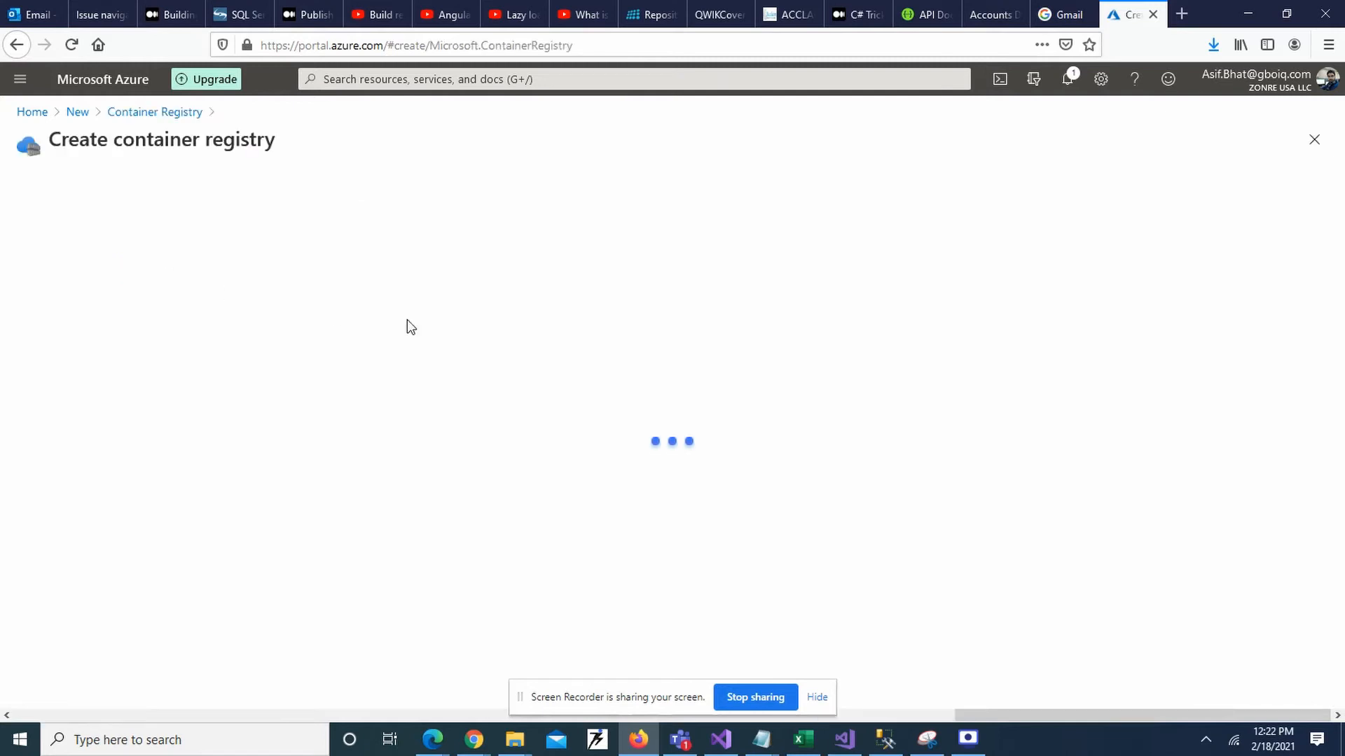
Keep the Free Trial subscription and create a new resource group named rgAzureDevLearn.
left_click(390, 344)
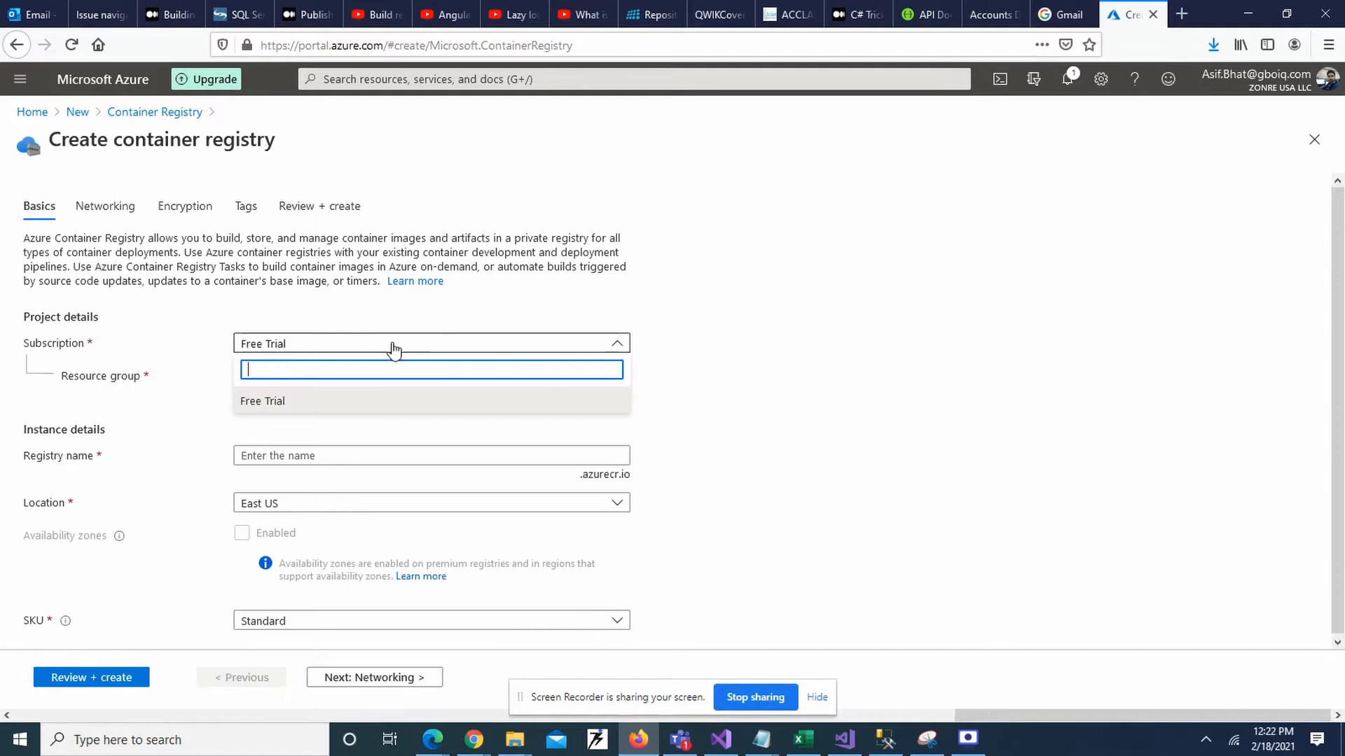
left_click(620, 296)
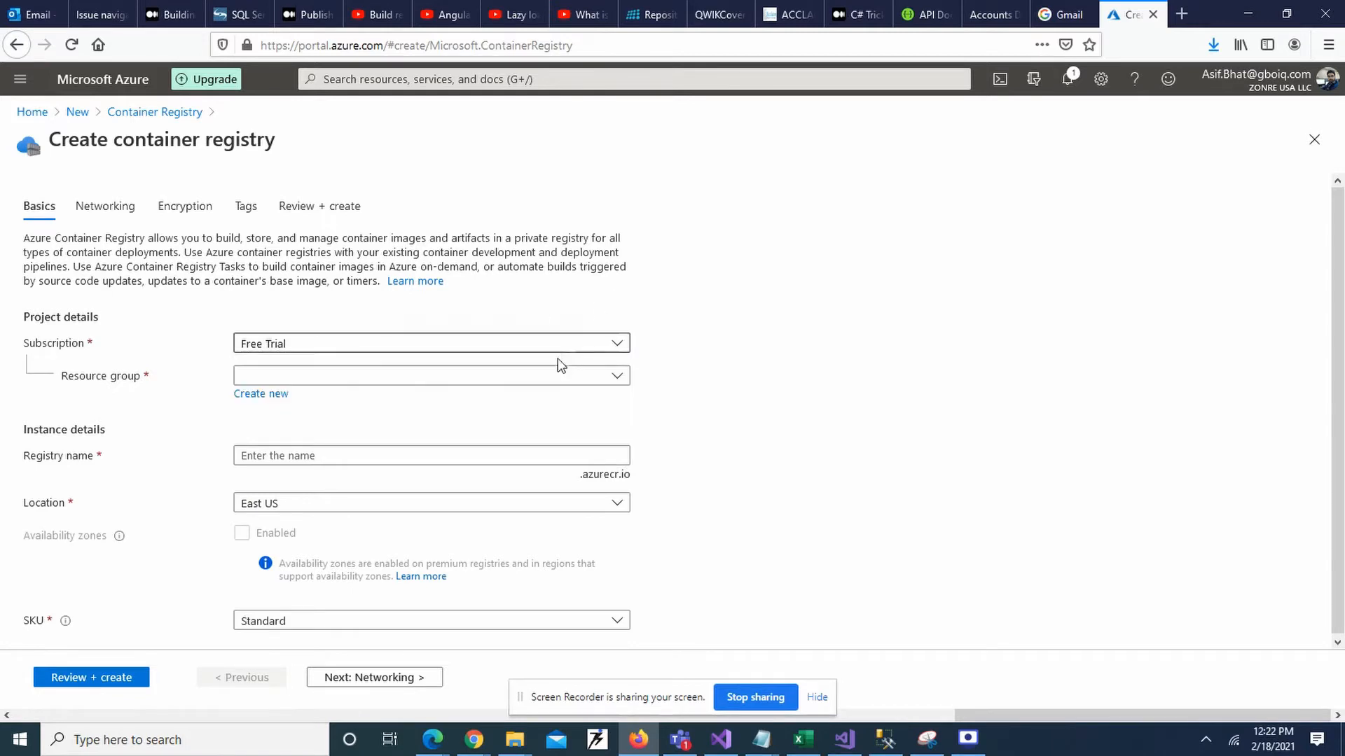
left_click(551, 378)
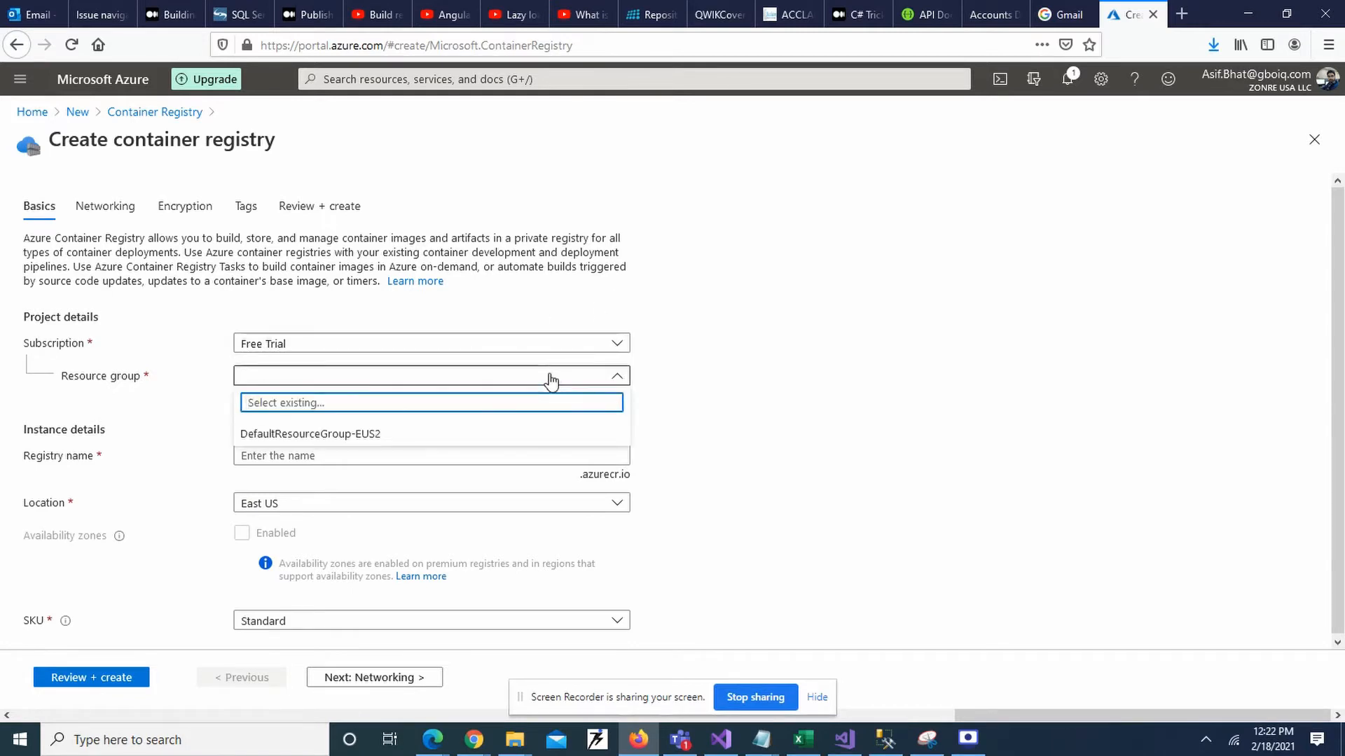
left_click(695, 400)
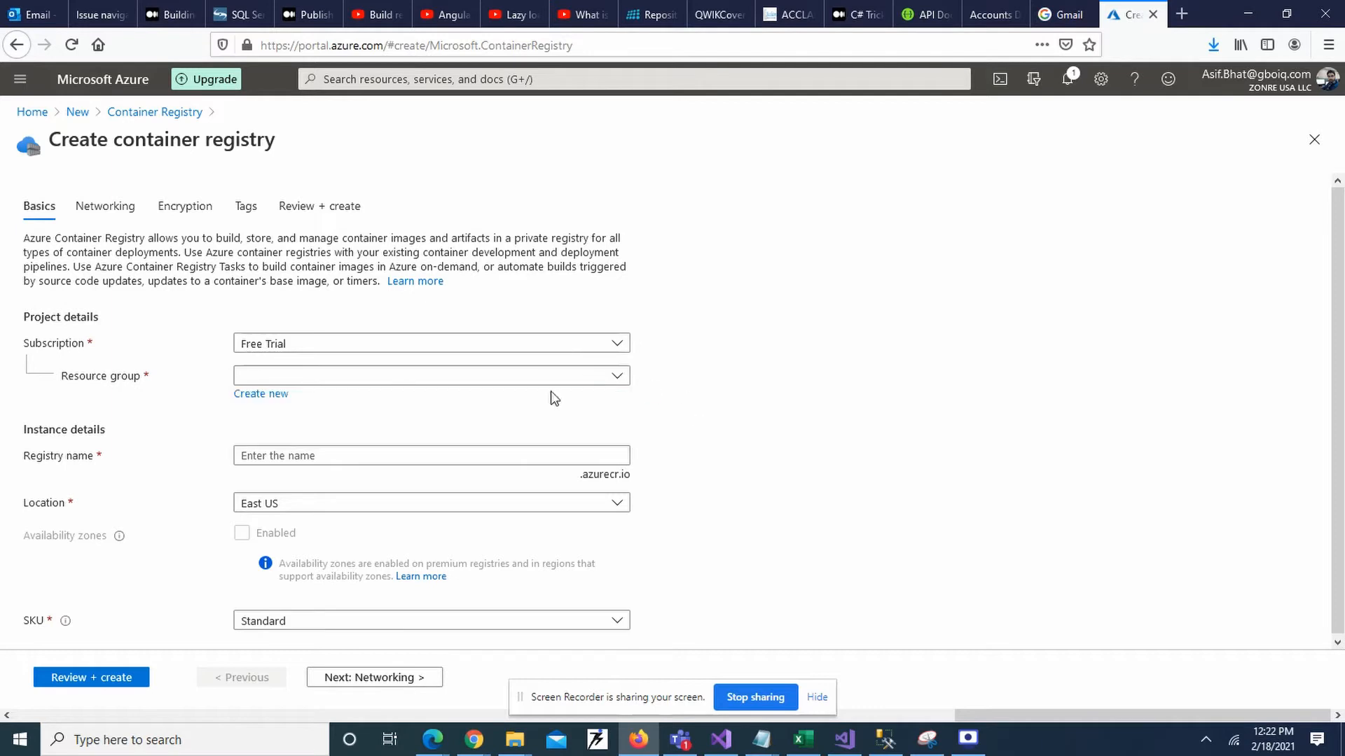
left_click(263, 395)
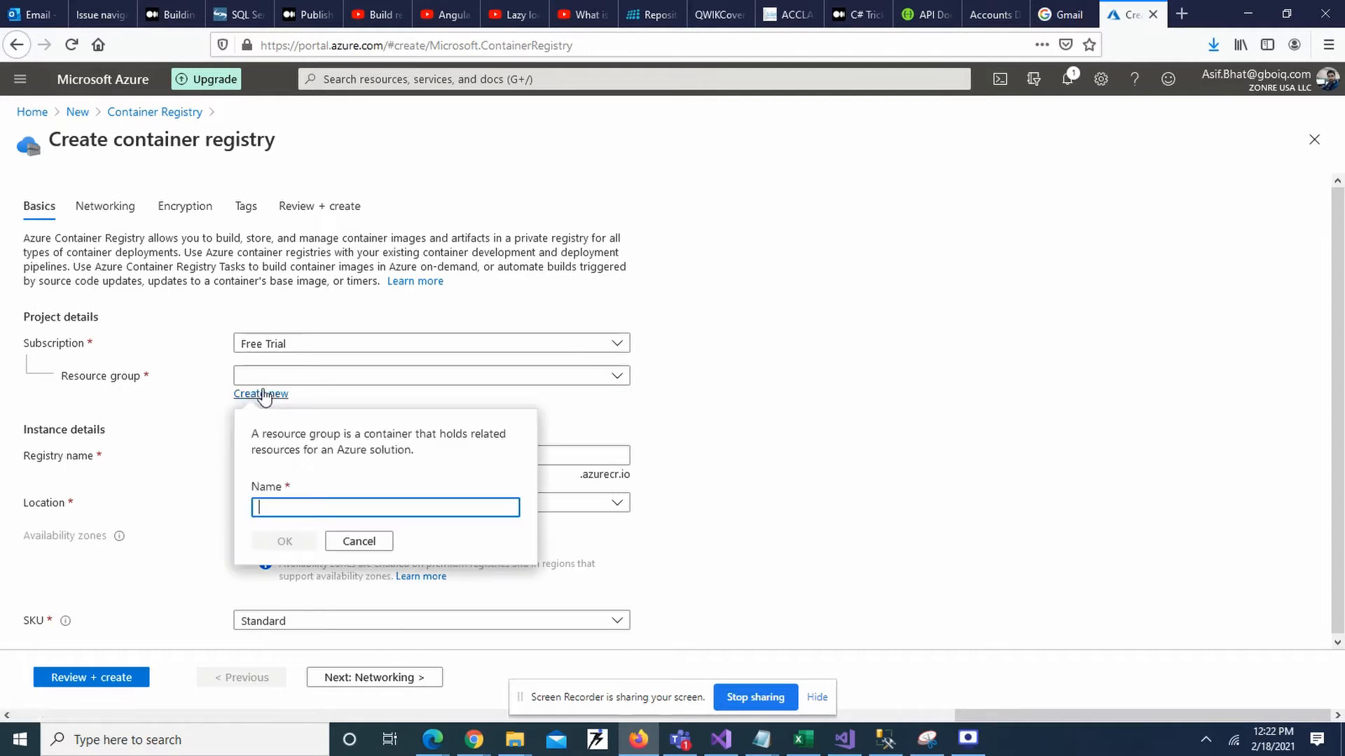
type("rg")
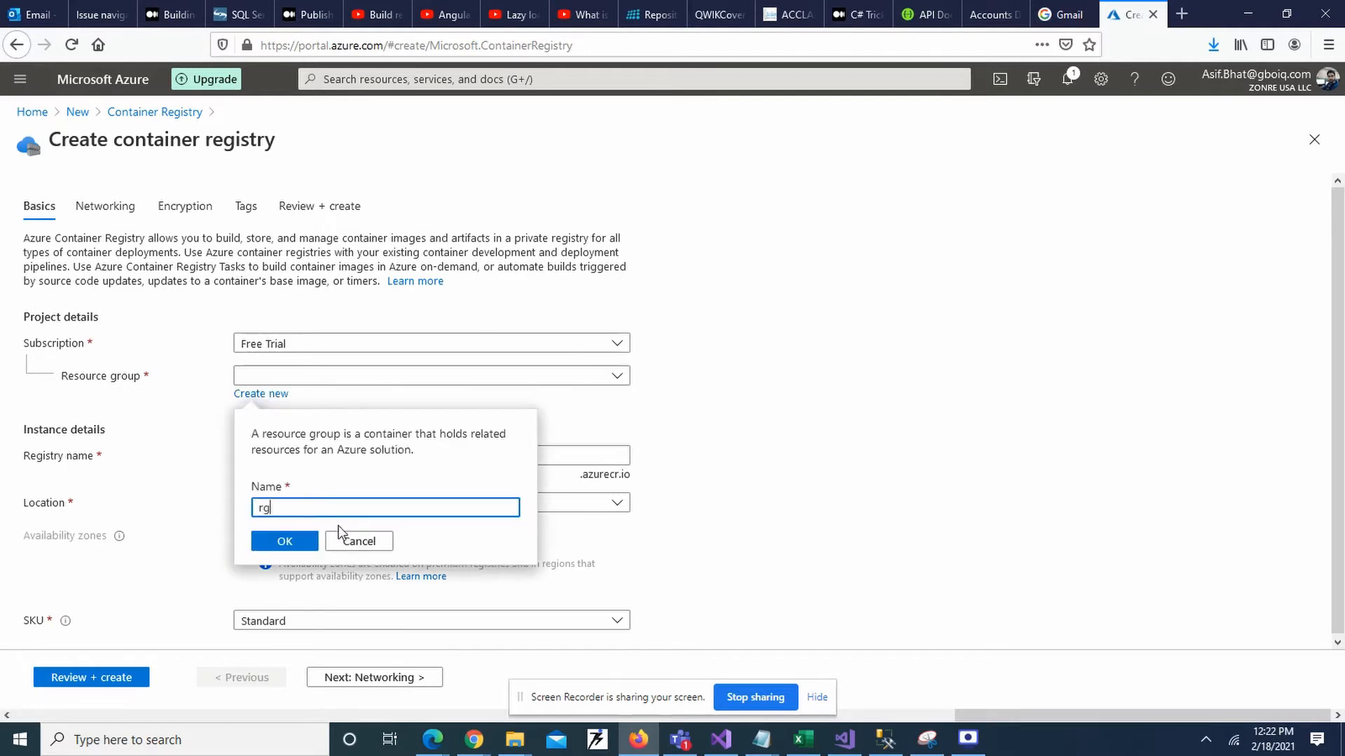
type("AzureDevLearn")
left_click(298, 541)
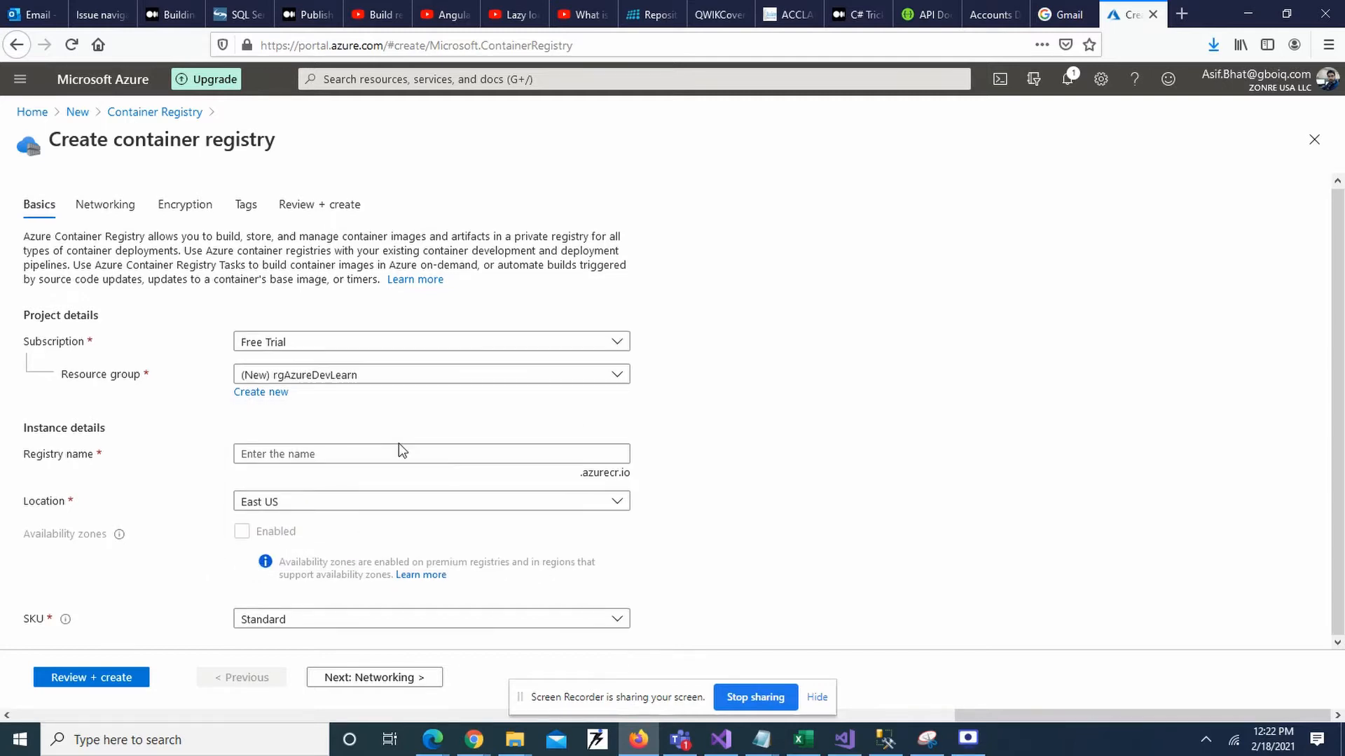
Name the registry rgdevlearn and let the name validate.
left_click(380, 454)
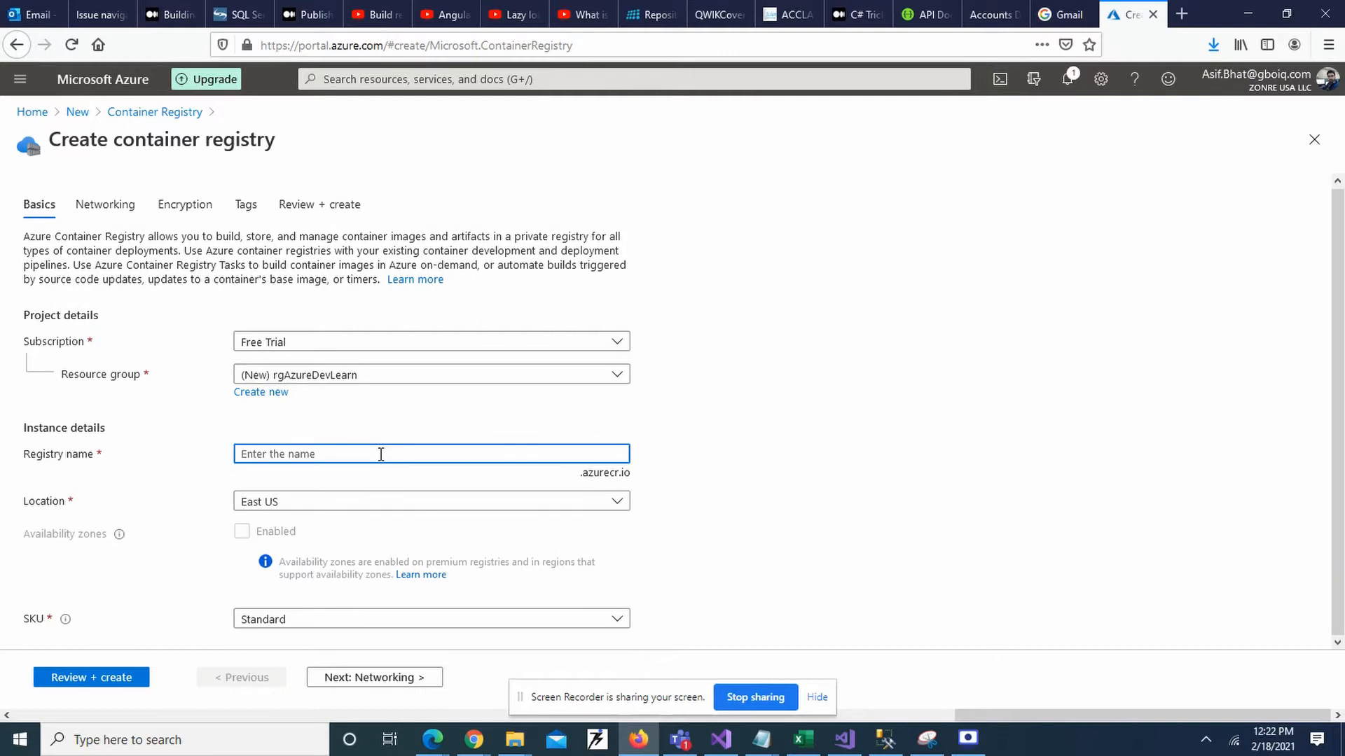
type("devlearn")
key("Left")
key("Home")
type("rg")
left_click(735, 507)
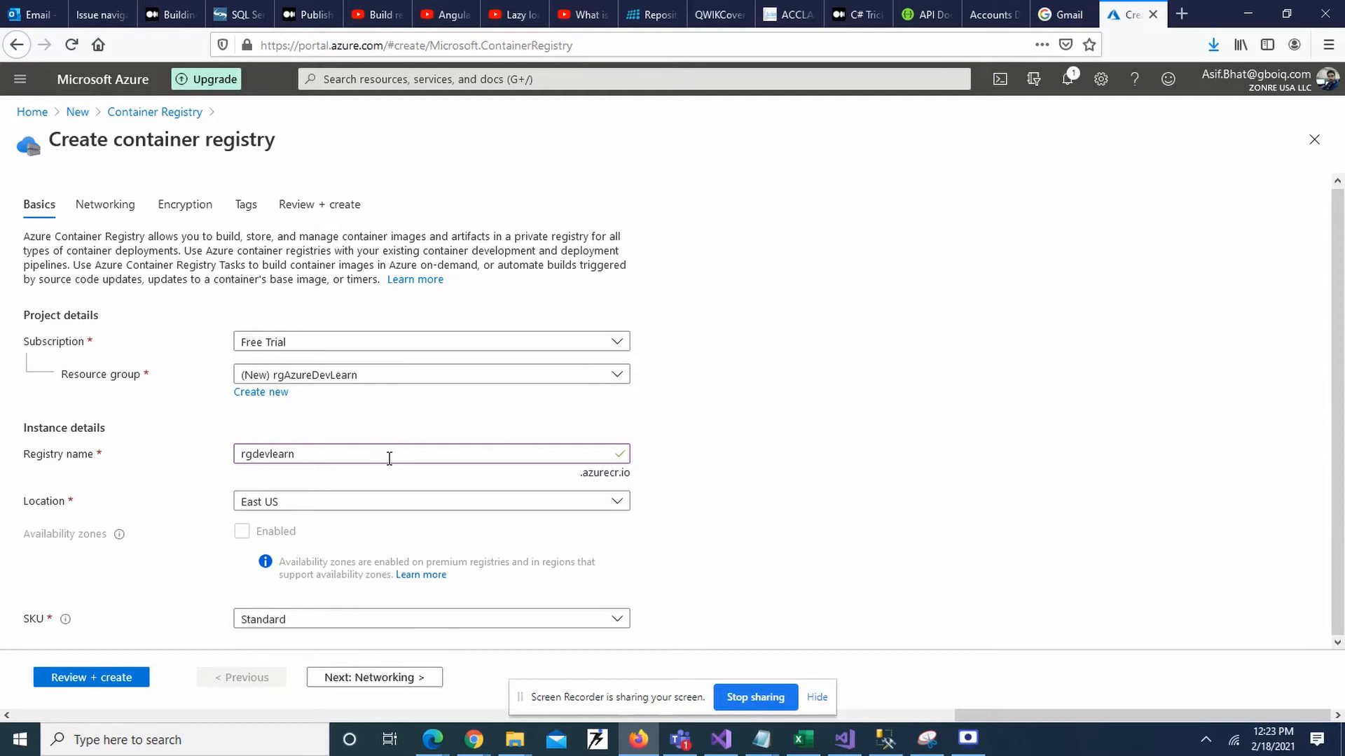
Set the registry location to East US 2 and keep the Standard SKU.
left_click(619, 506)
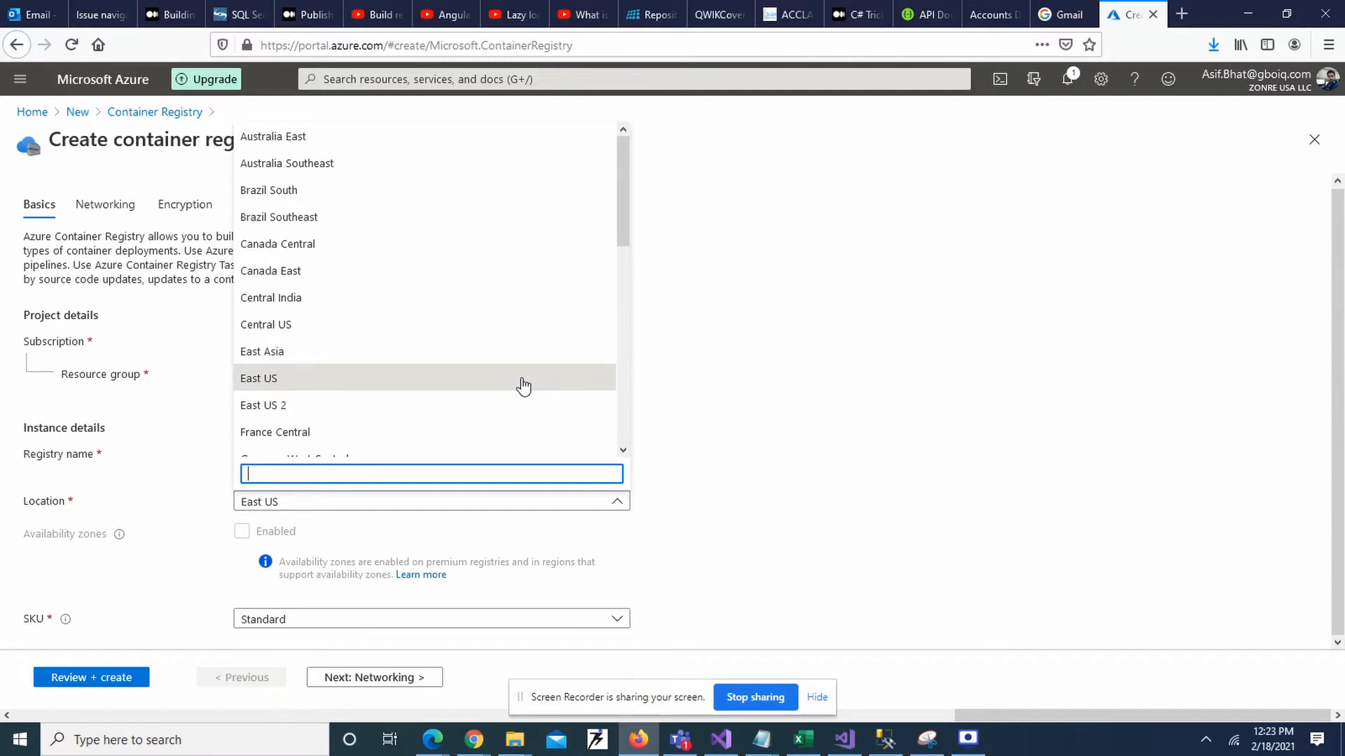
left_click(482, 406)
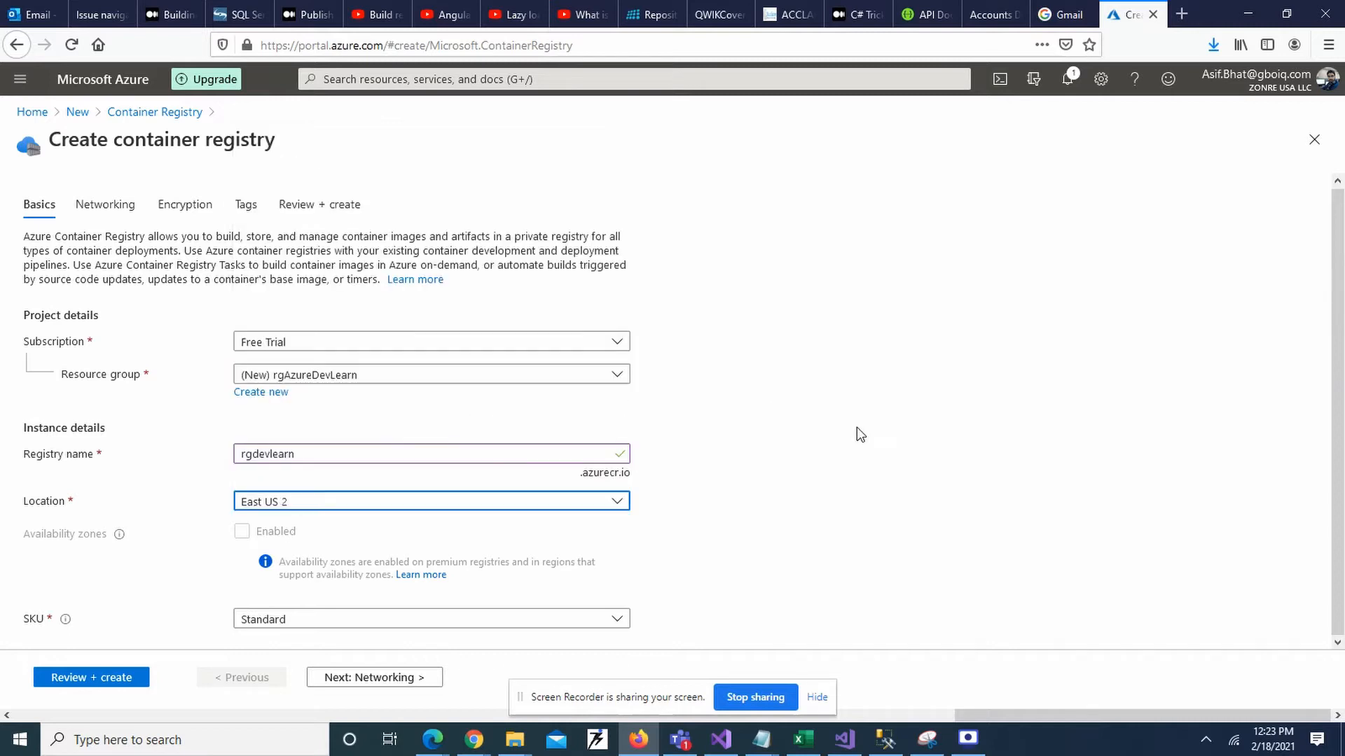
left_click(448, 623)
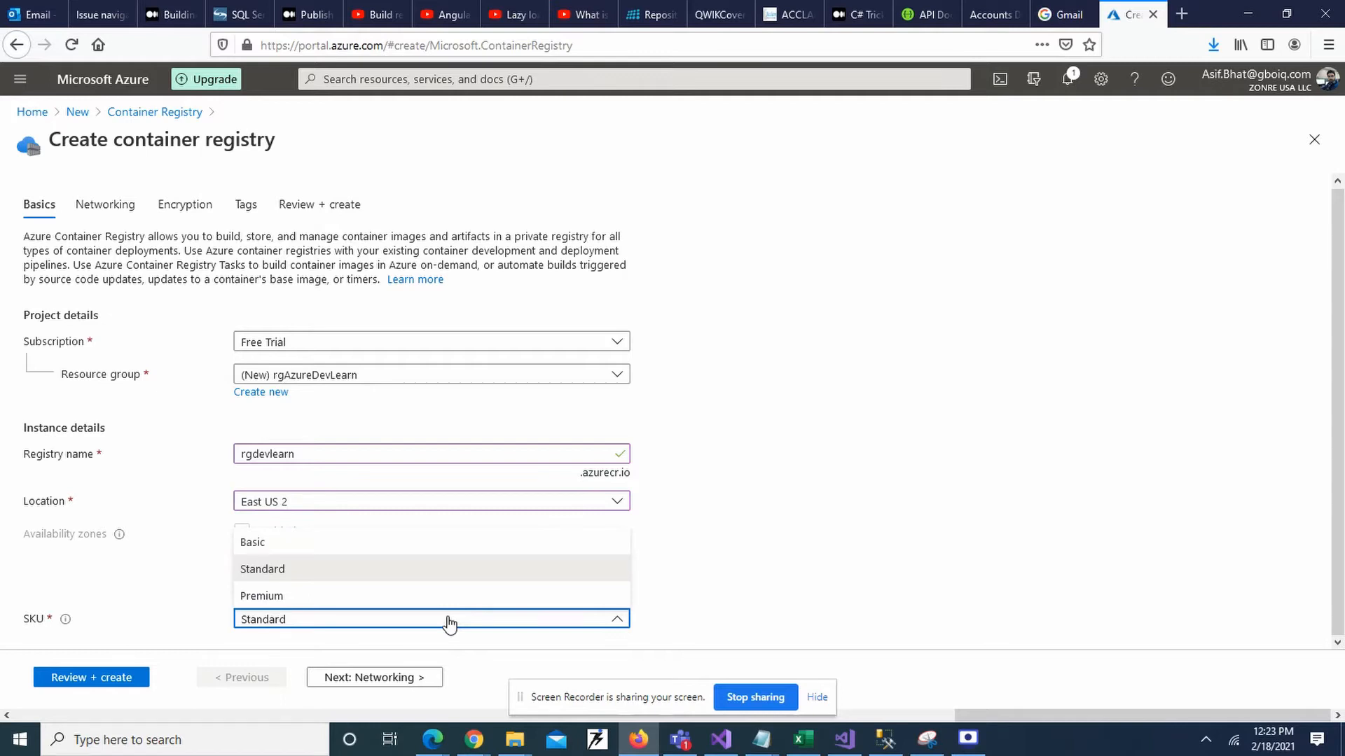
left_click(448, 623)
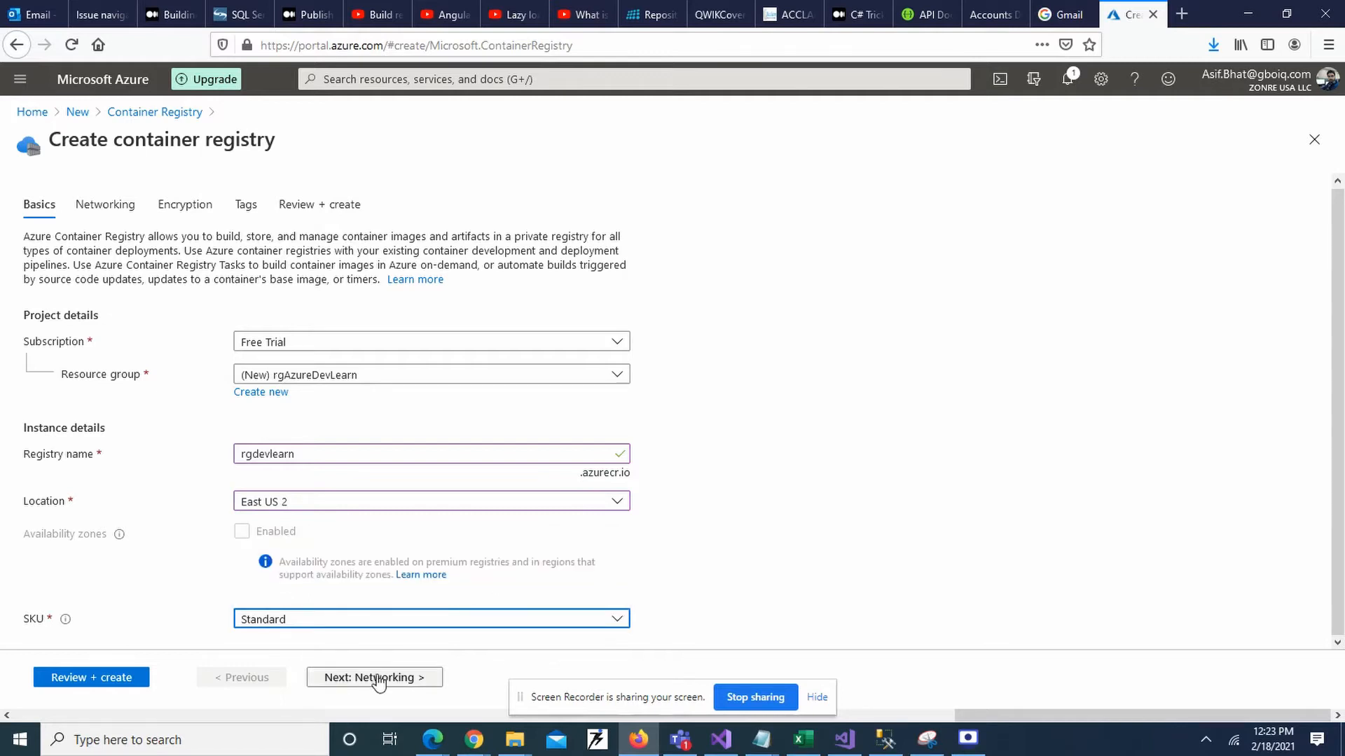
Skip through Networking, Encryption and Tags to Review + create, then create the rgdevlearn registry.
left_click(811, 616)
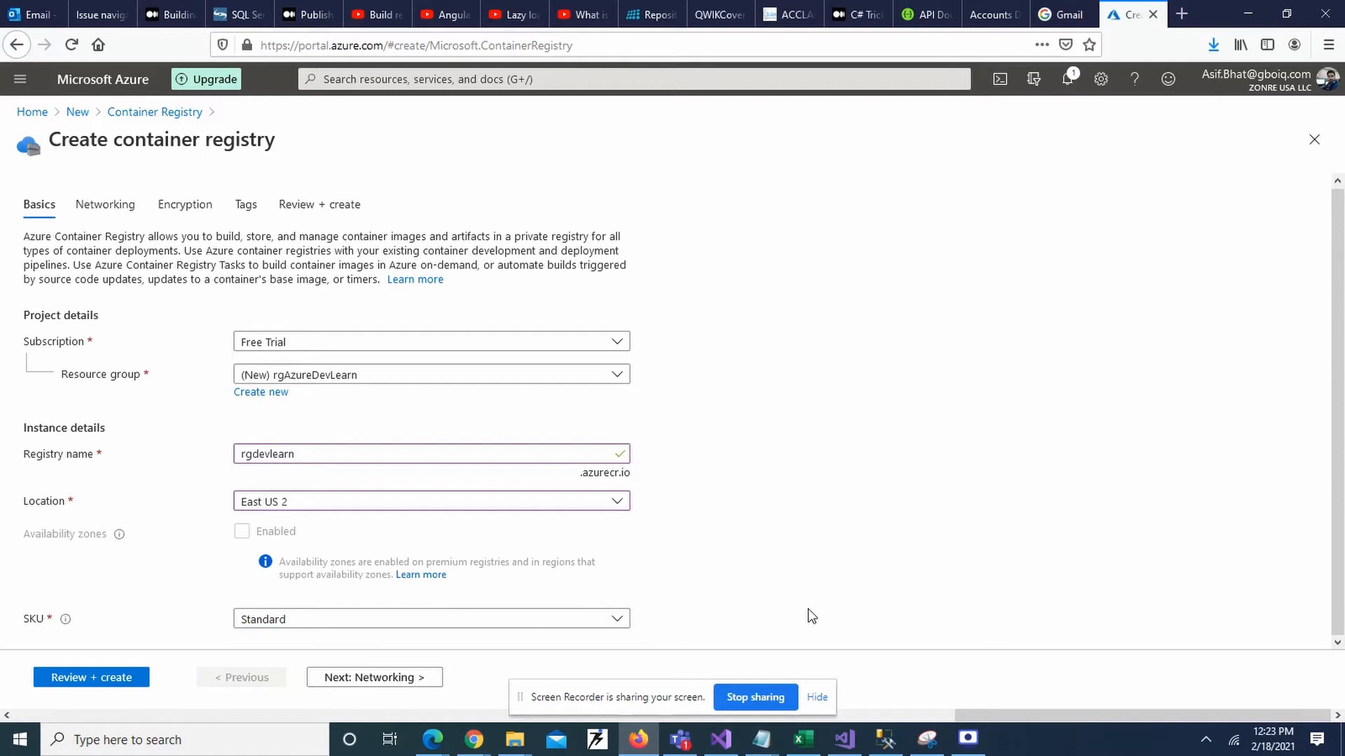
left_click(364, 678)
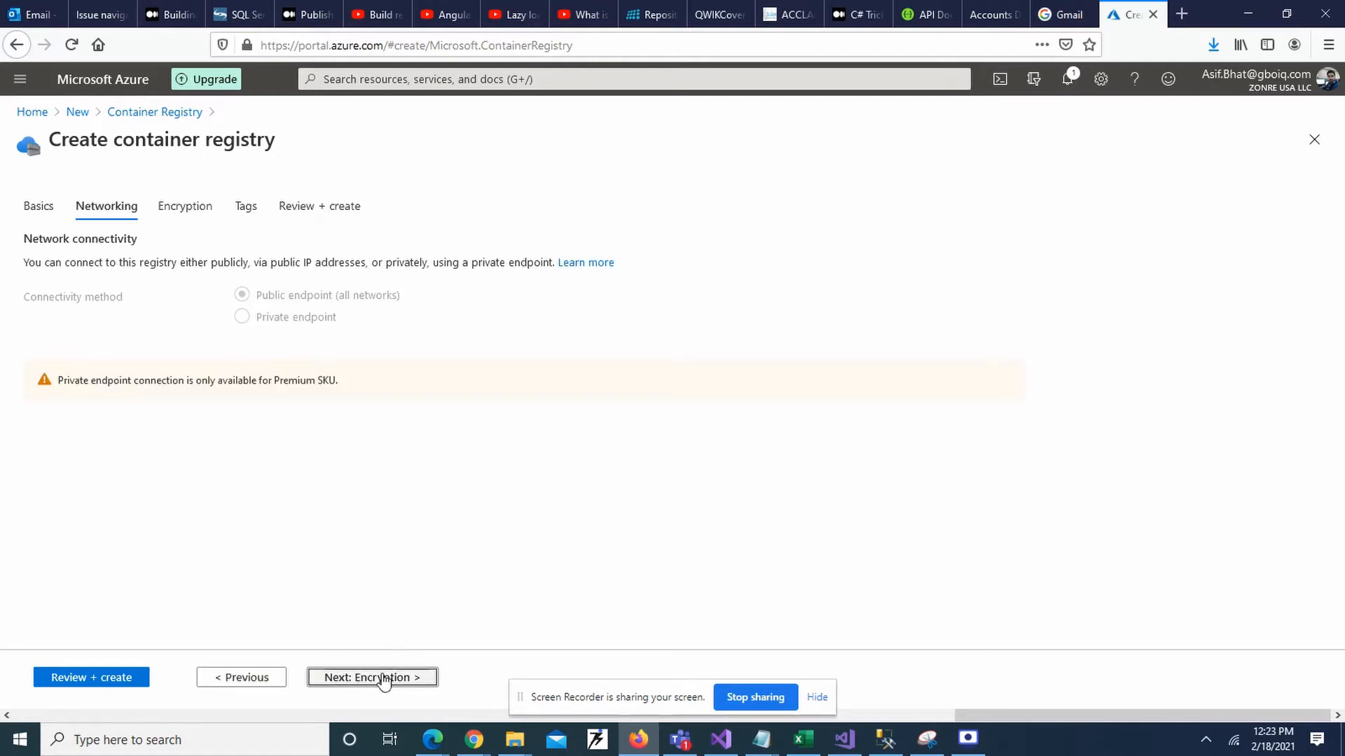
left_click(382, 678)
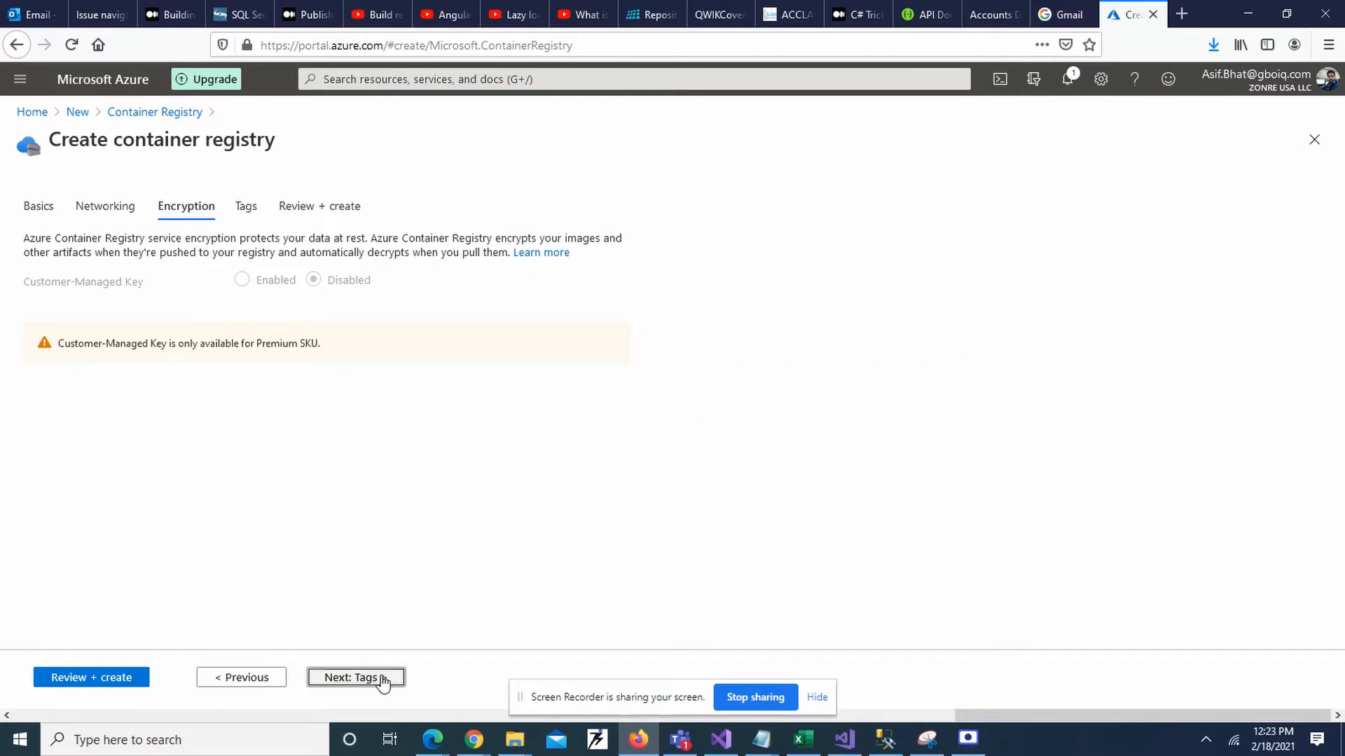
left_click(383, 679)
left_click(383, 678)
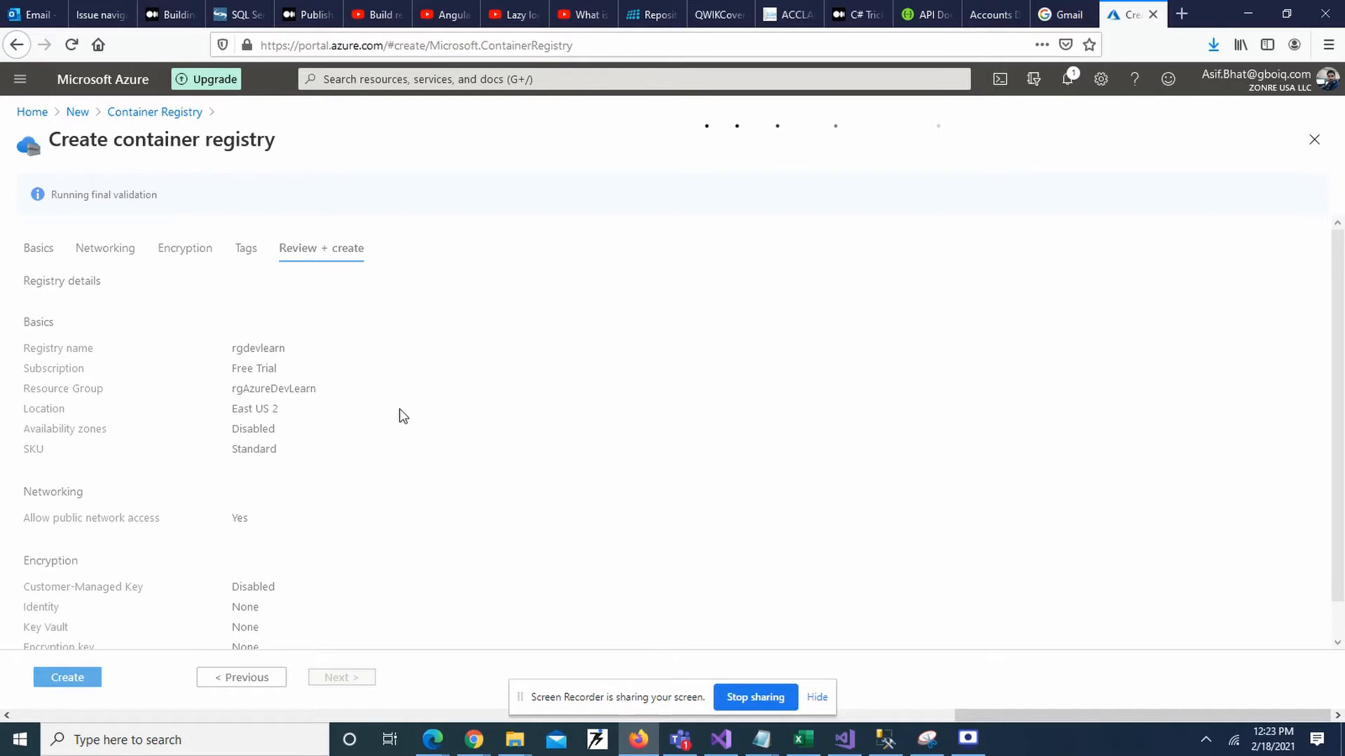
scroll(404, 416, "down", 1)
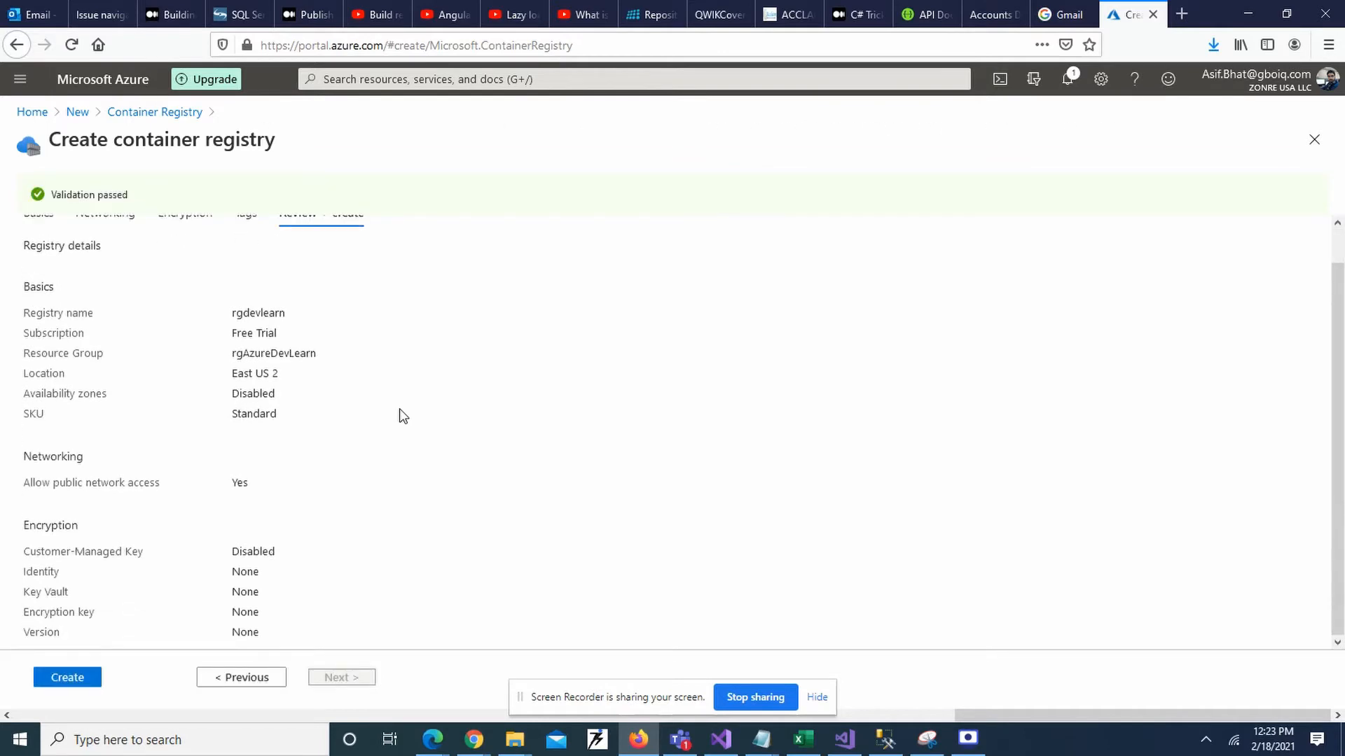
scroll(399, 414, "up", 1)
scroll(399, 414, "down", 1)
left_click(74, 681)
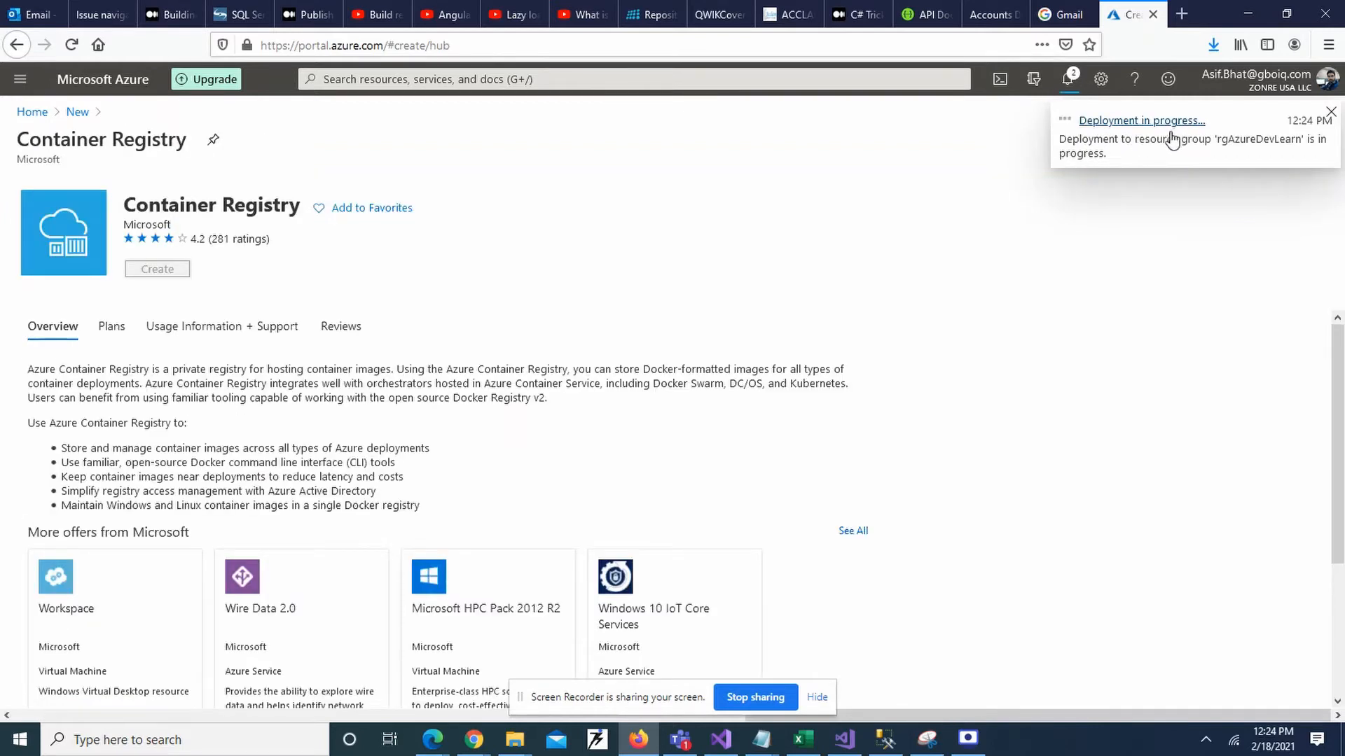
Open rgdevlearn from the deployment notification and review its Overview, showing 0.00 of 100 GiB used.
left_click(1171, 140)
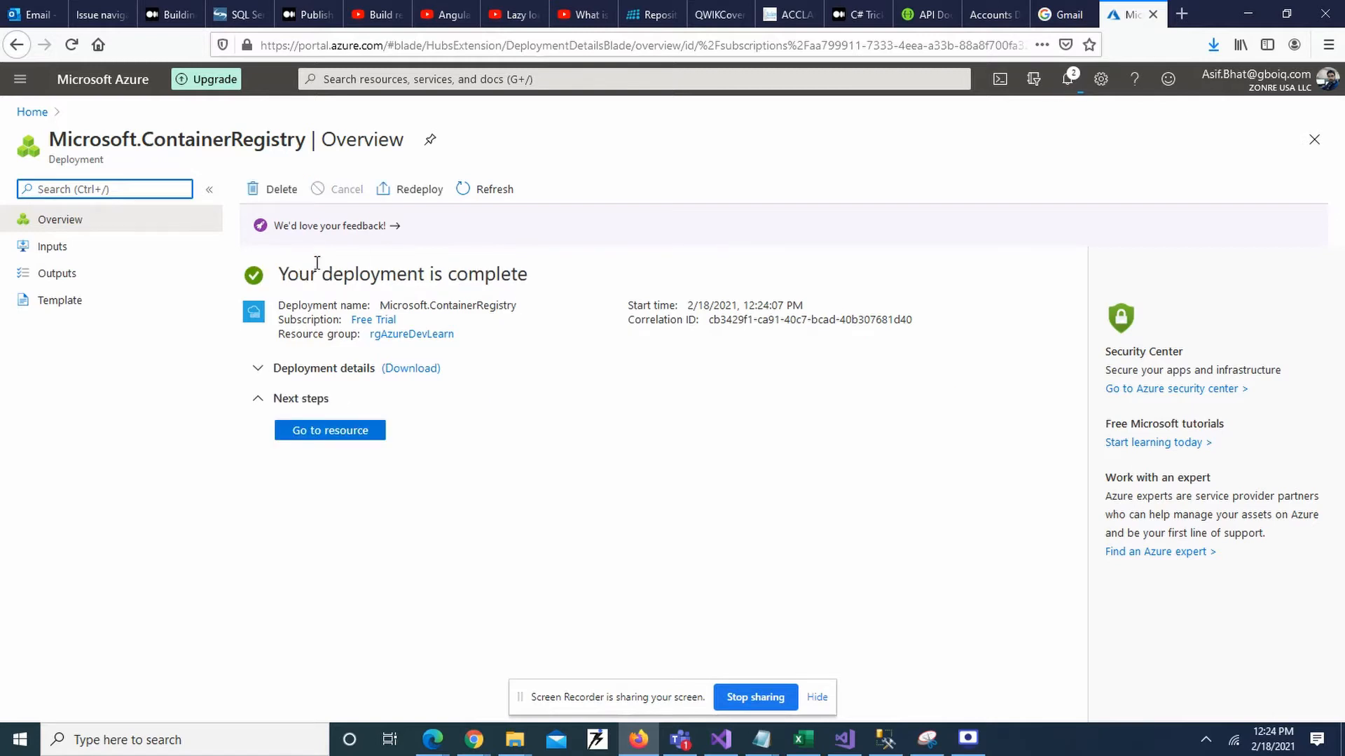
left_click(334, 435)
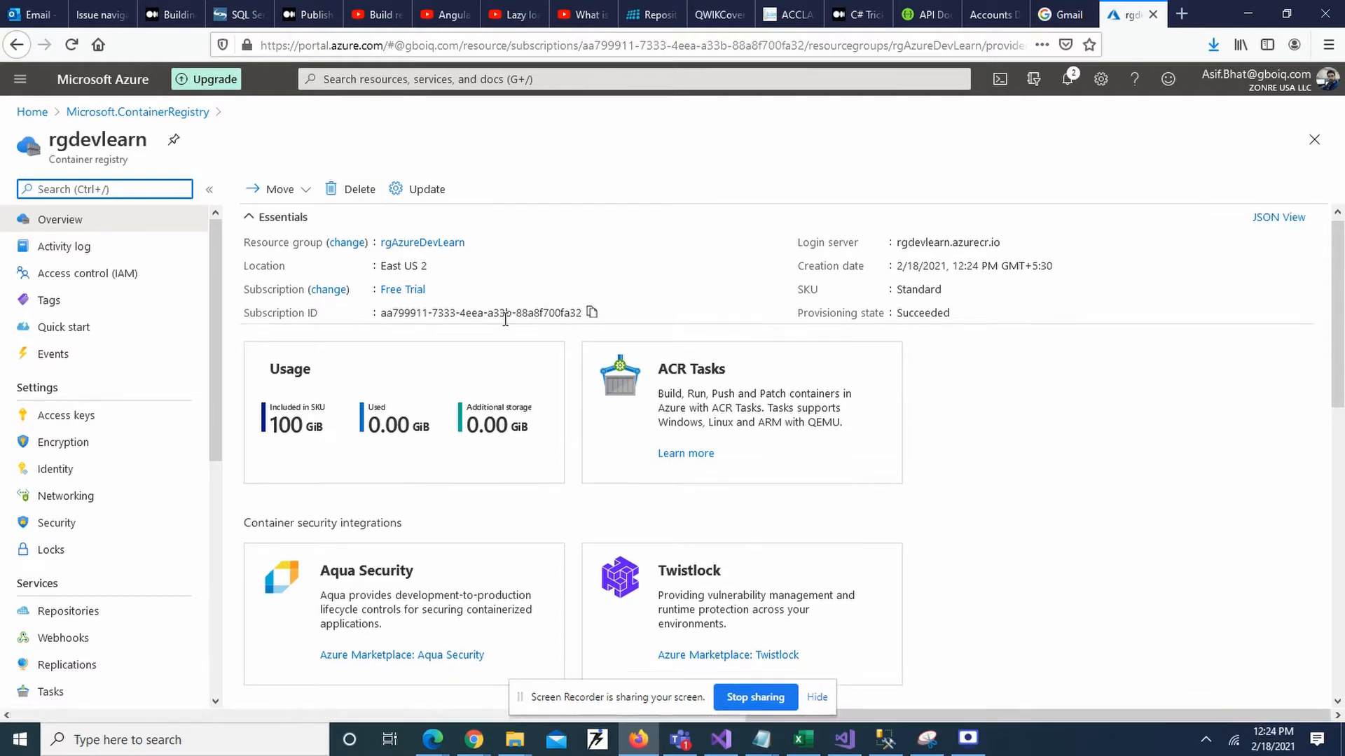
scroll(504, 320, "down", 10)
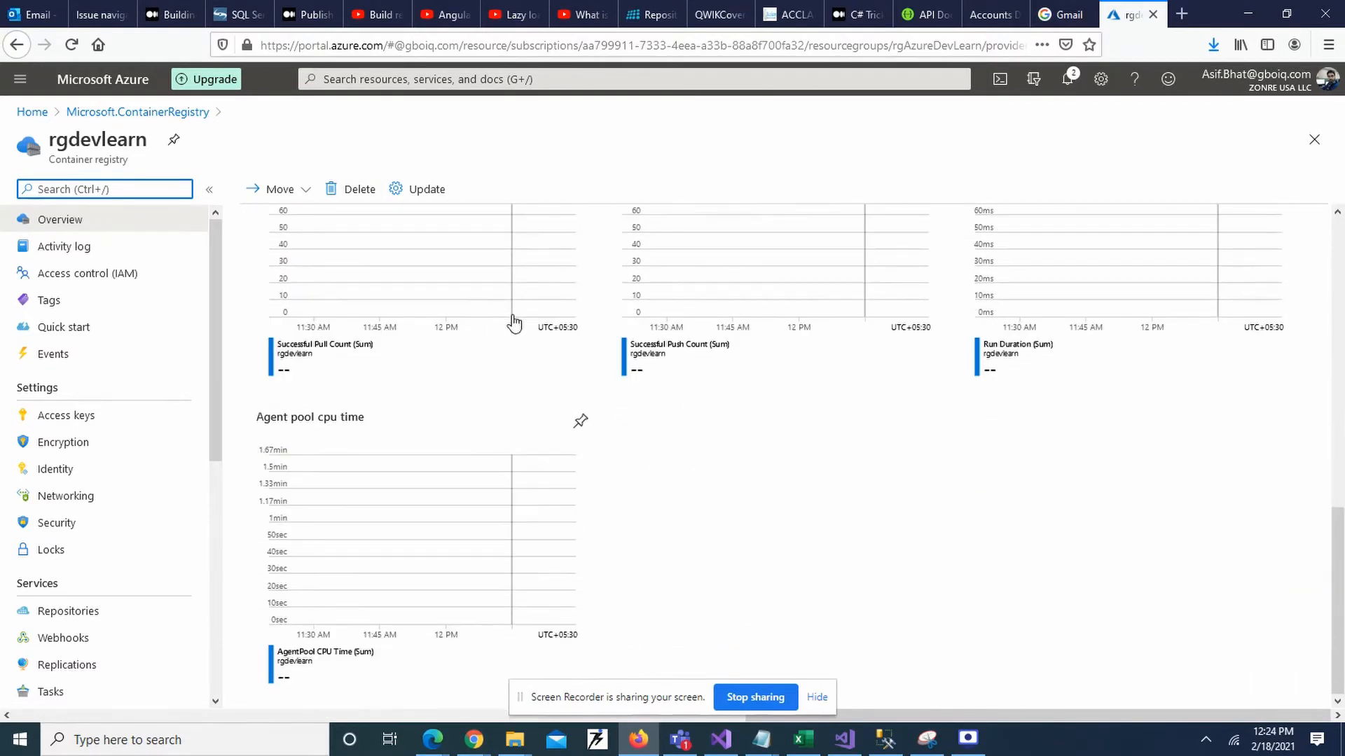
scroll(510, 318, "up", 7)
scroll(417, 600, "down", 3)
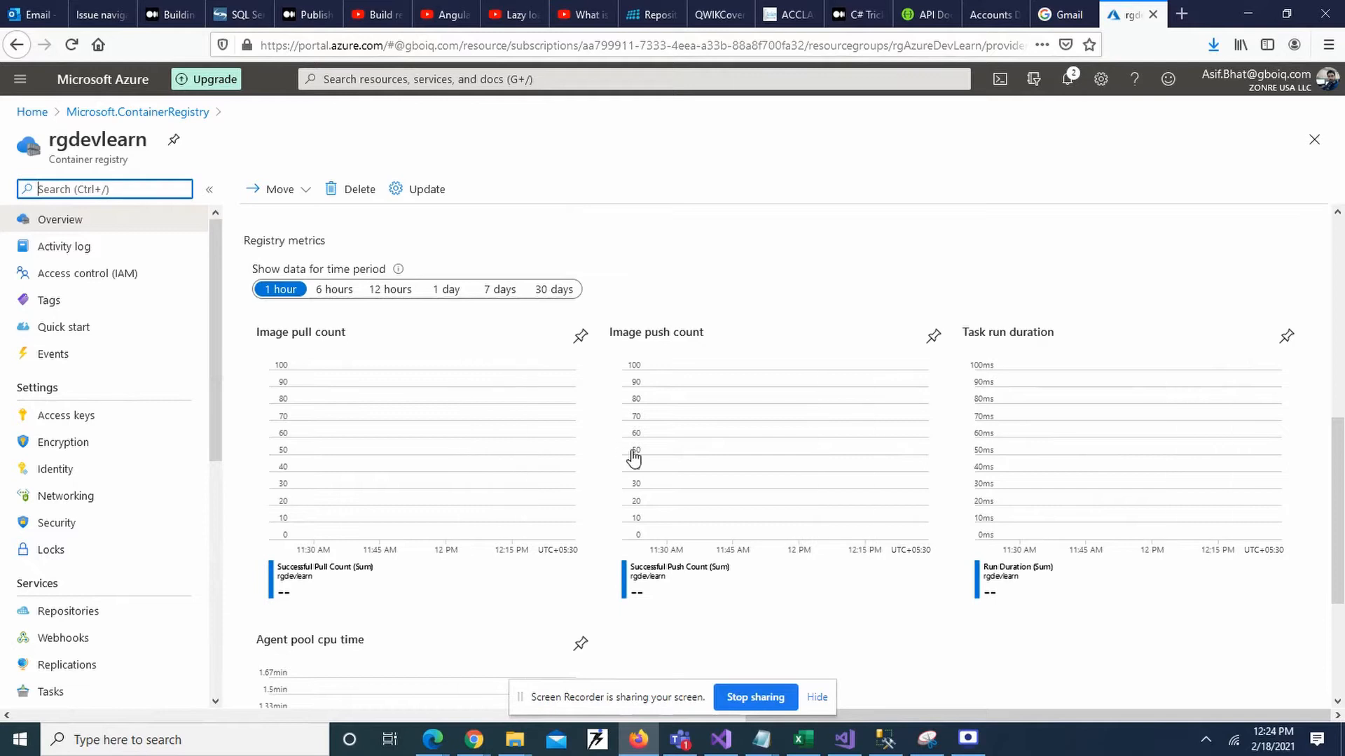
scroll(902, 238, "up", 4)
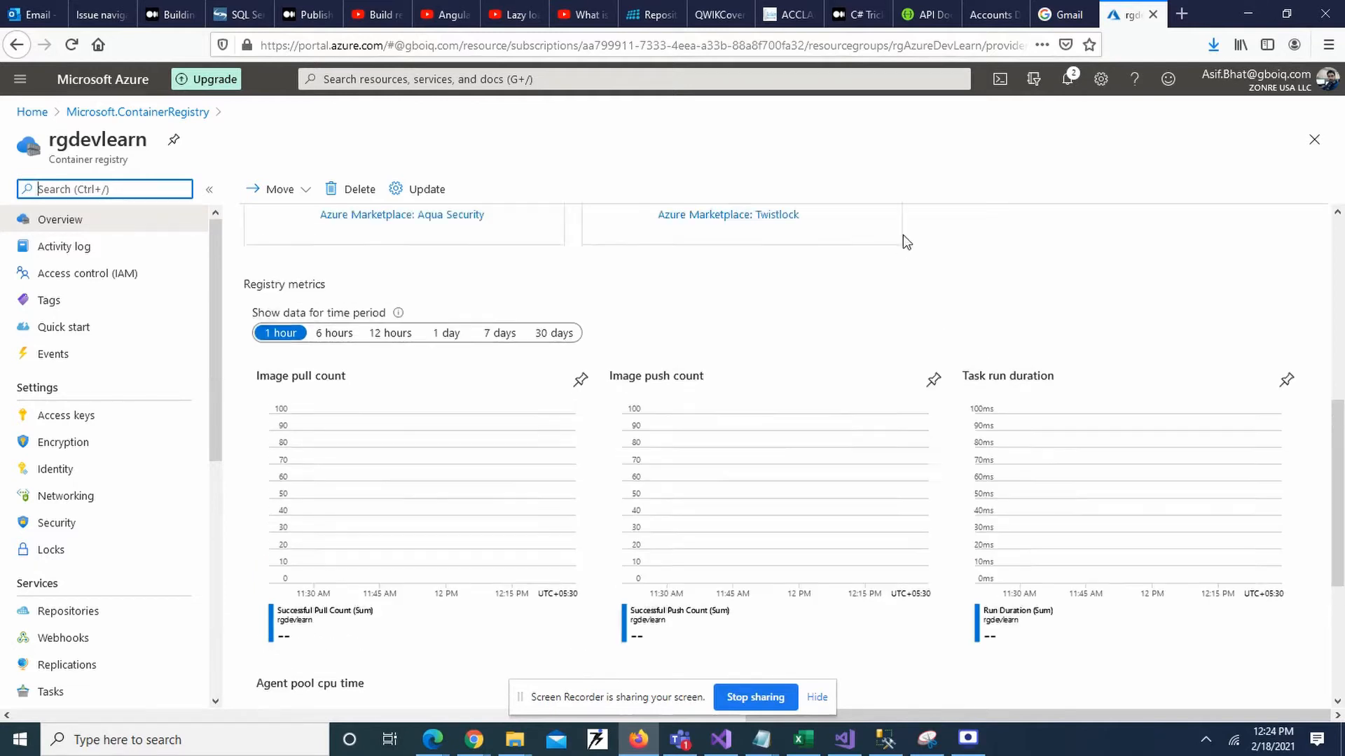
scroll(902, 233, "up", 1)
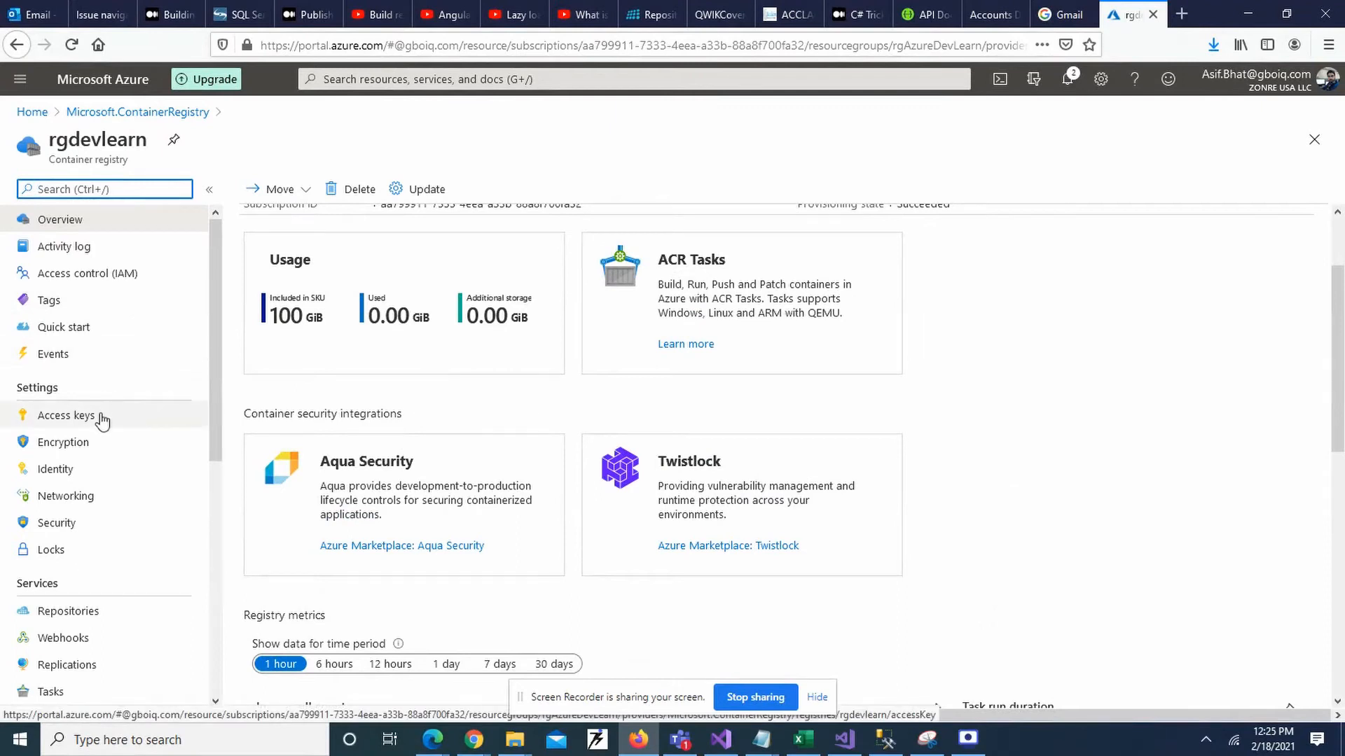
Open the registry's Access keys and copy the login server address rgdevlearn.azurecr.io.
left_click(68, 422)
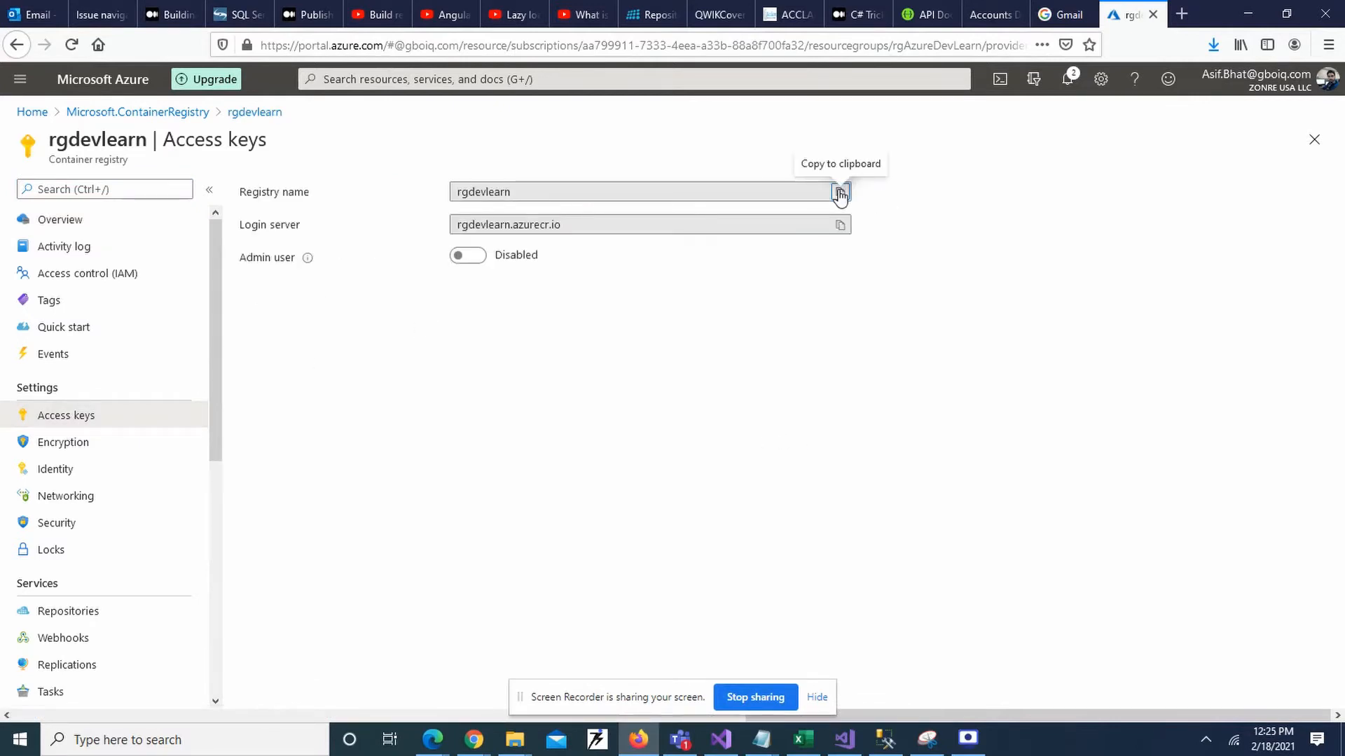
left_click(841, 231)
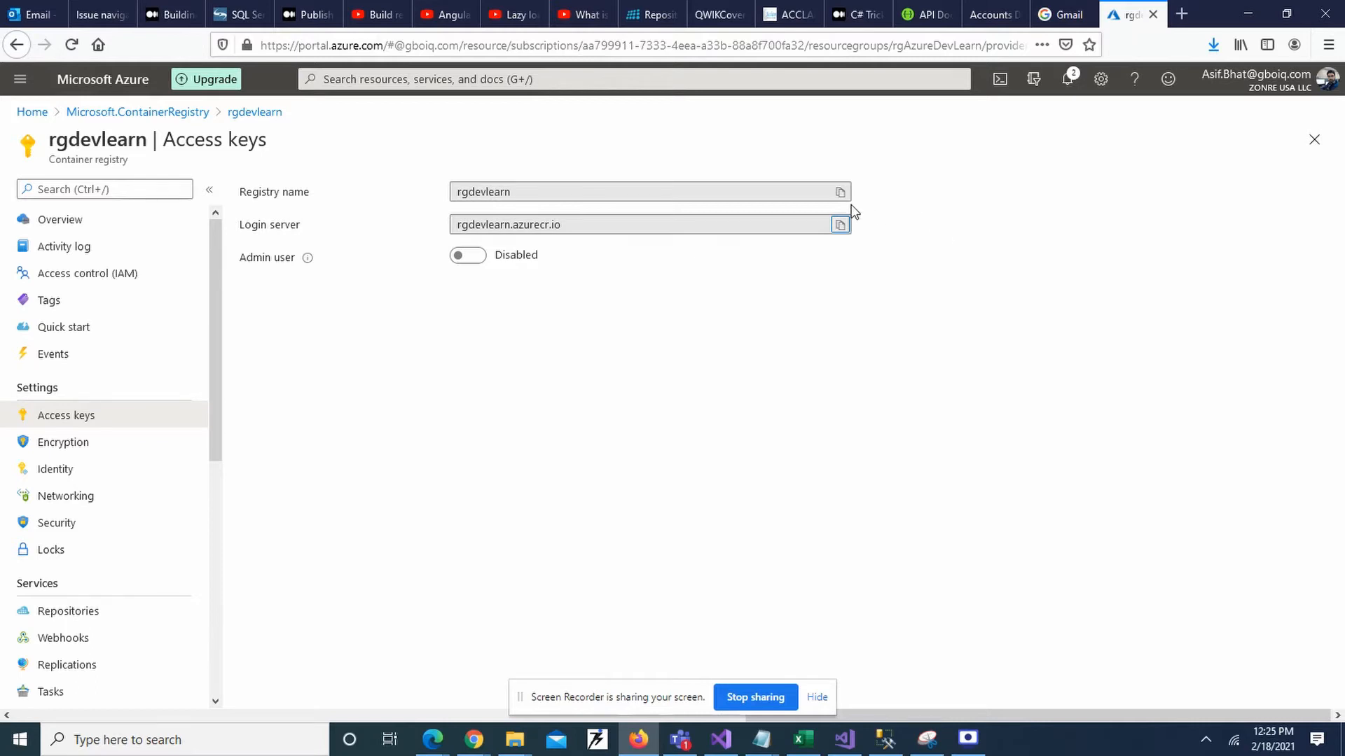
left_click(485, 189)
left_click(372, 206)
left_click_drag(567, 227, 456, 219)
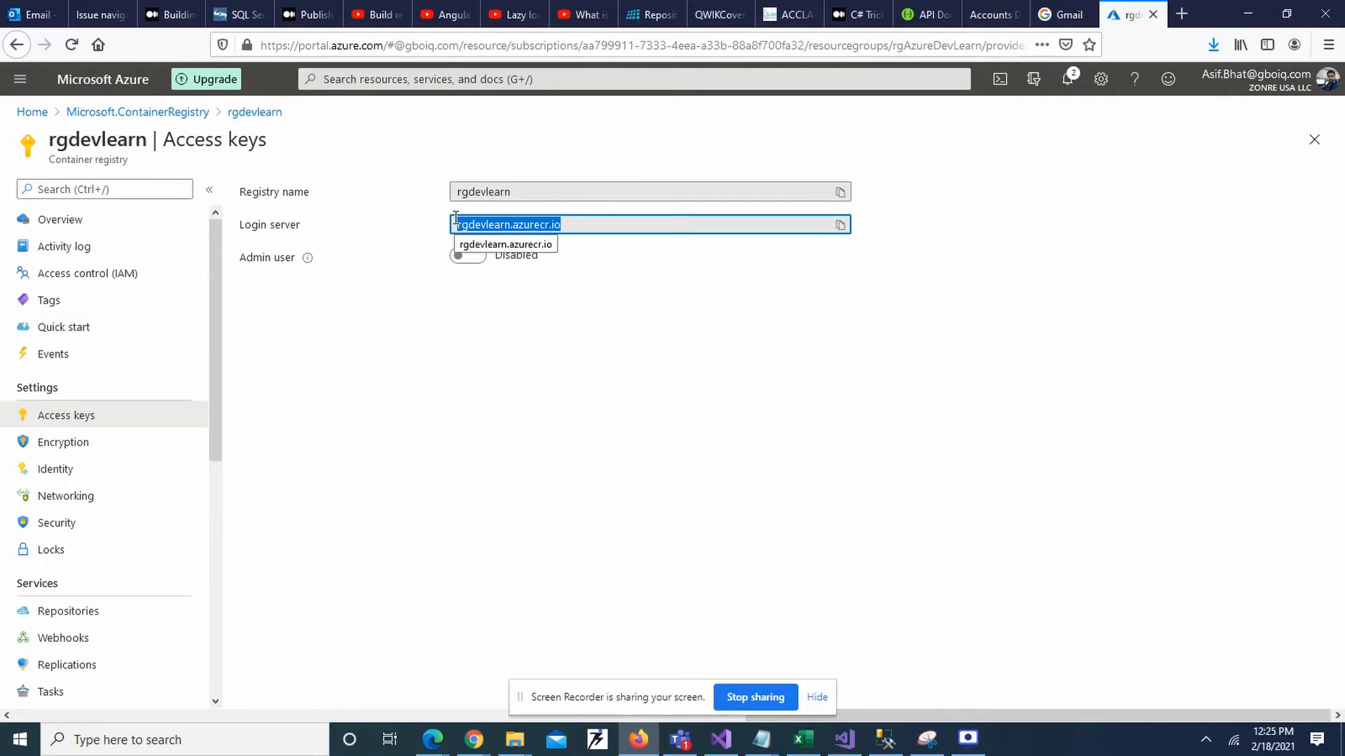
Paste rgdevlearn.azurecr.io into a new browser tab's address bar, then return to Access keys.
left_click(1182, 15)
key("ctrl+v")
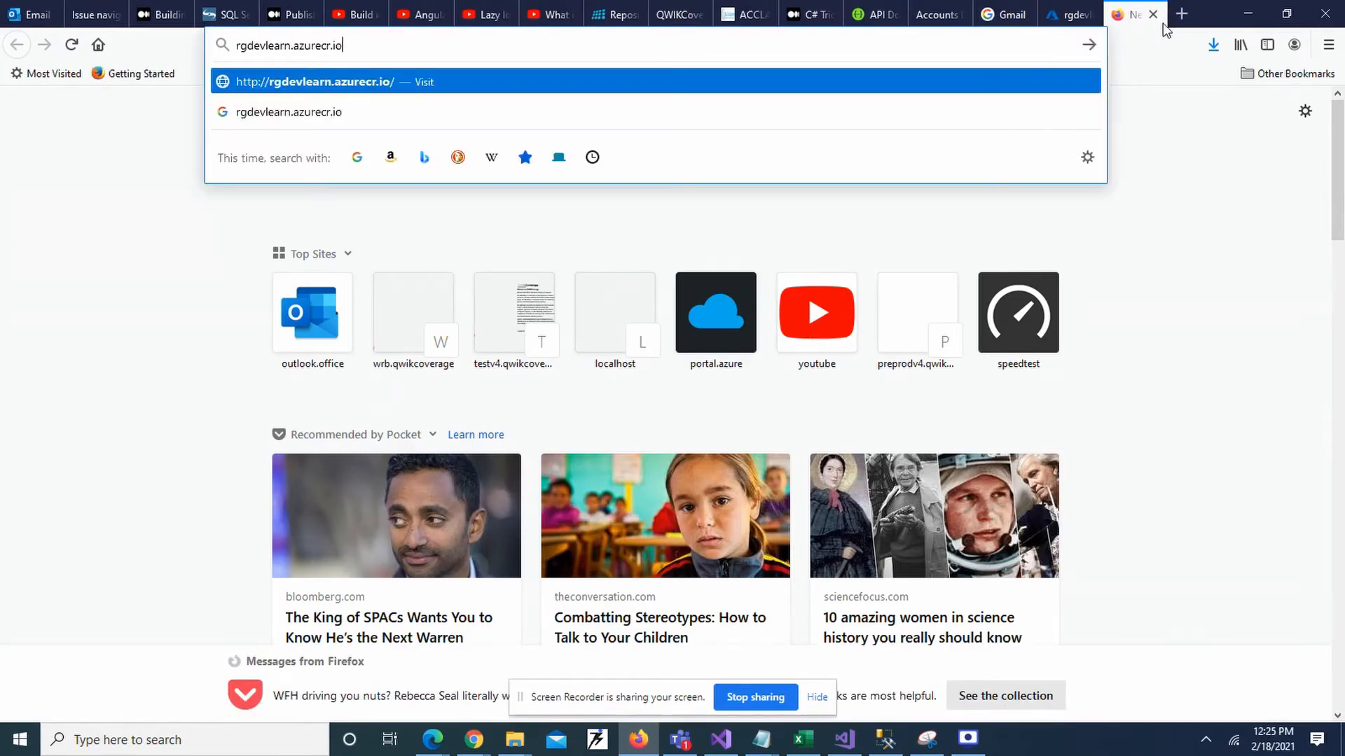
left_click(1068, 14)
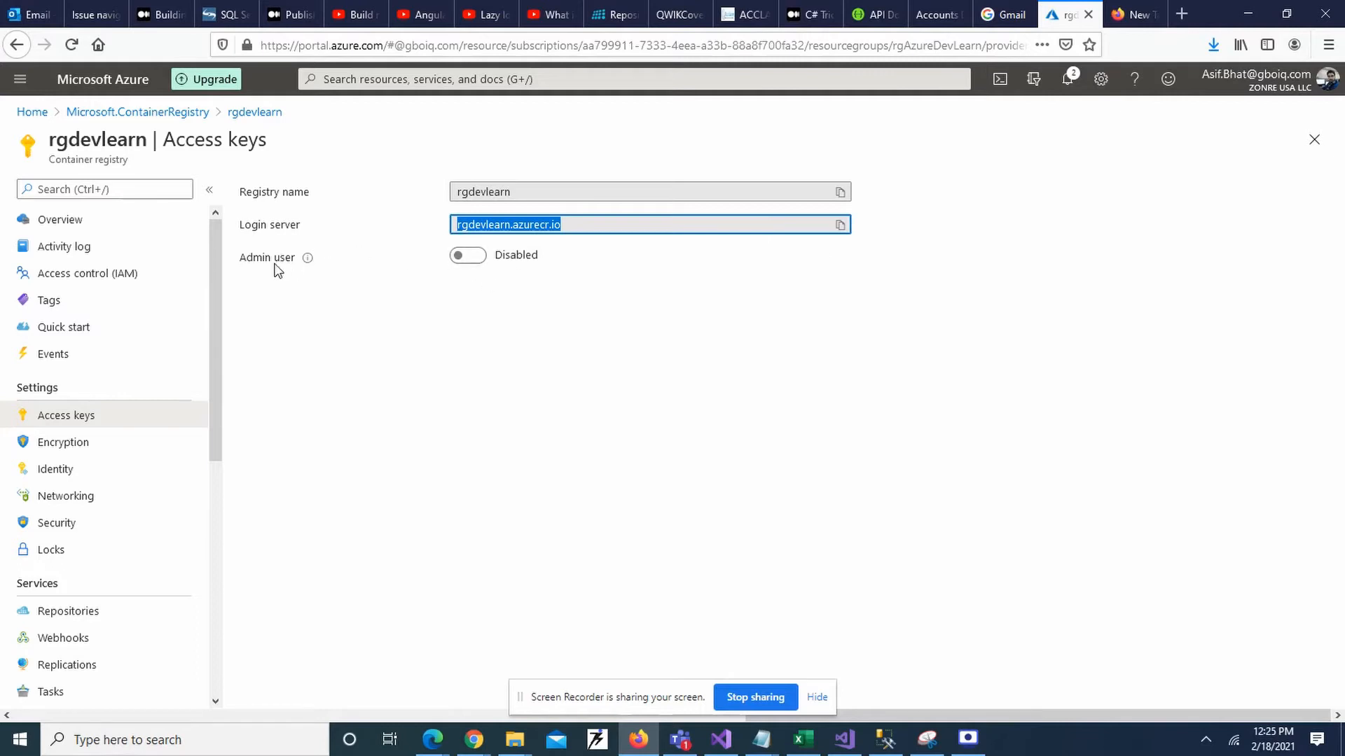
Enable the rgdevlearn admin user and copy its first password.
left_click(469, 256)
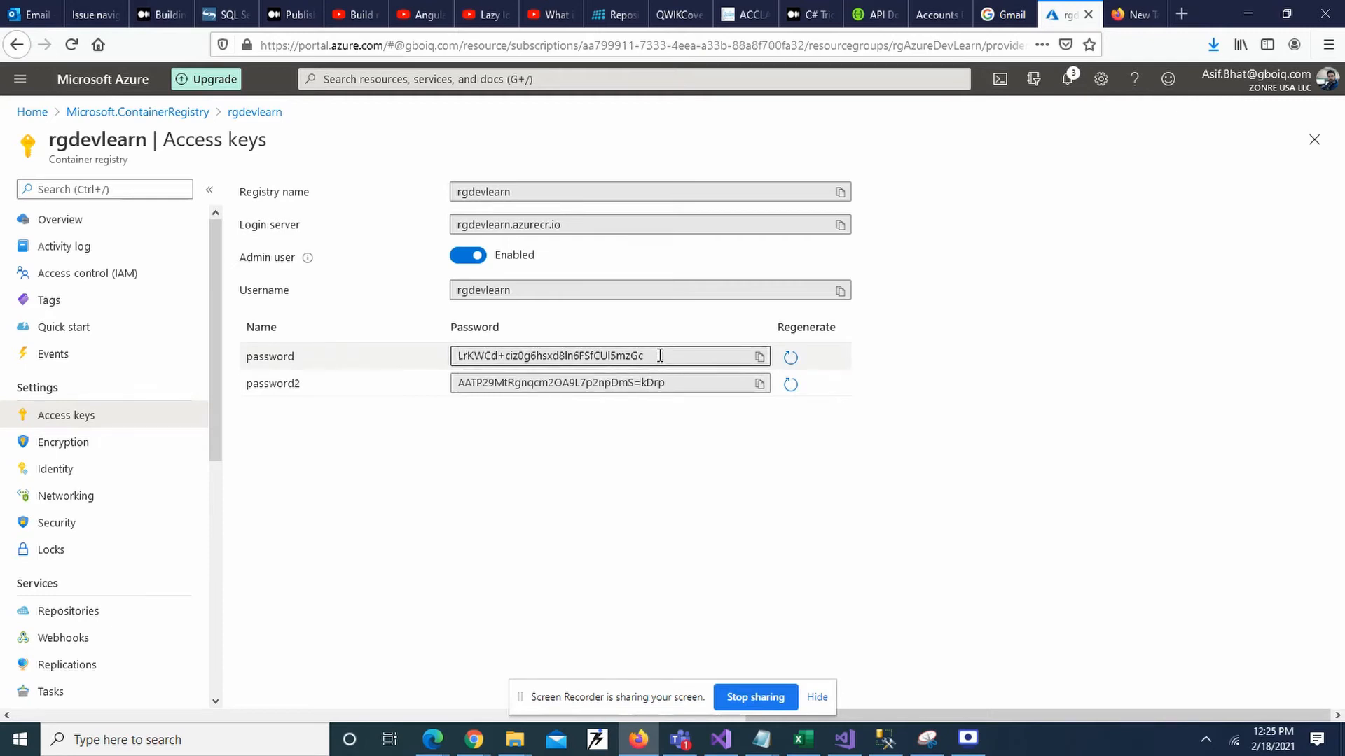
left_click(758, 358)
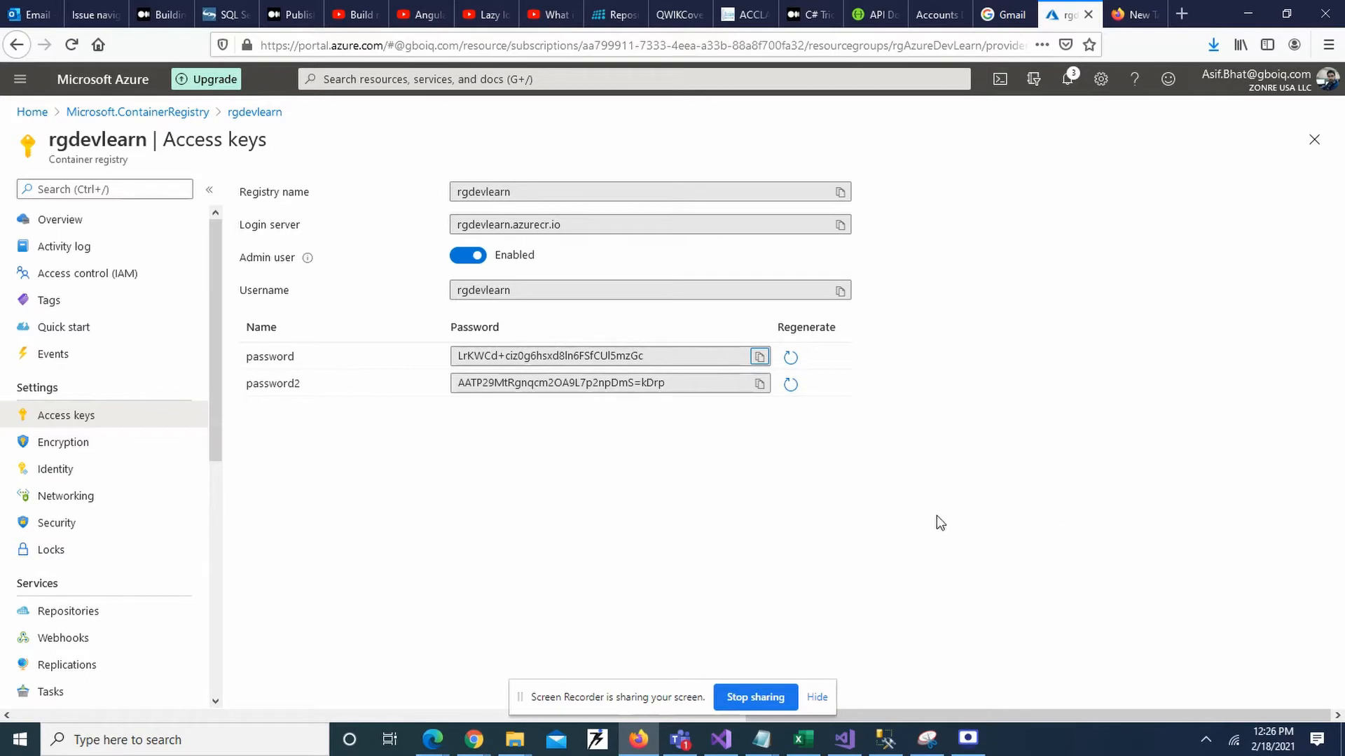
Create New Text Document.txt on the desktop and paste the first admin password into it.
mouse_move(763, 747)
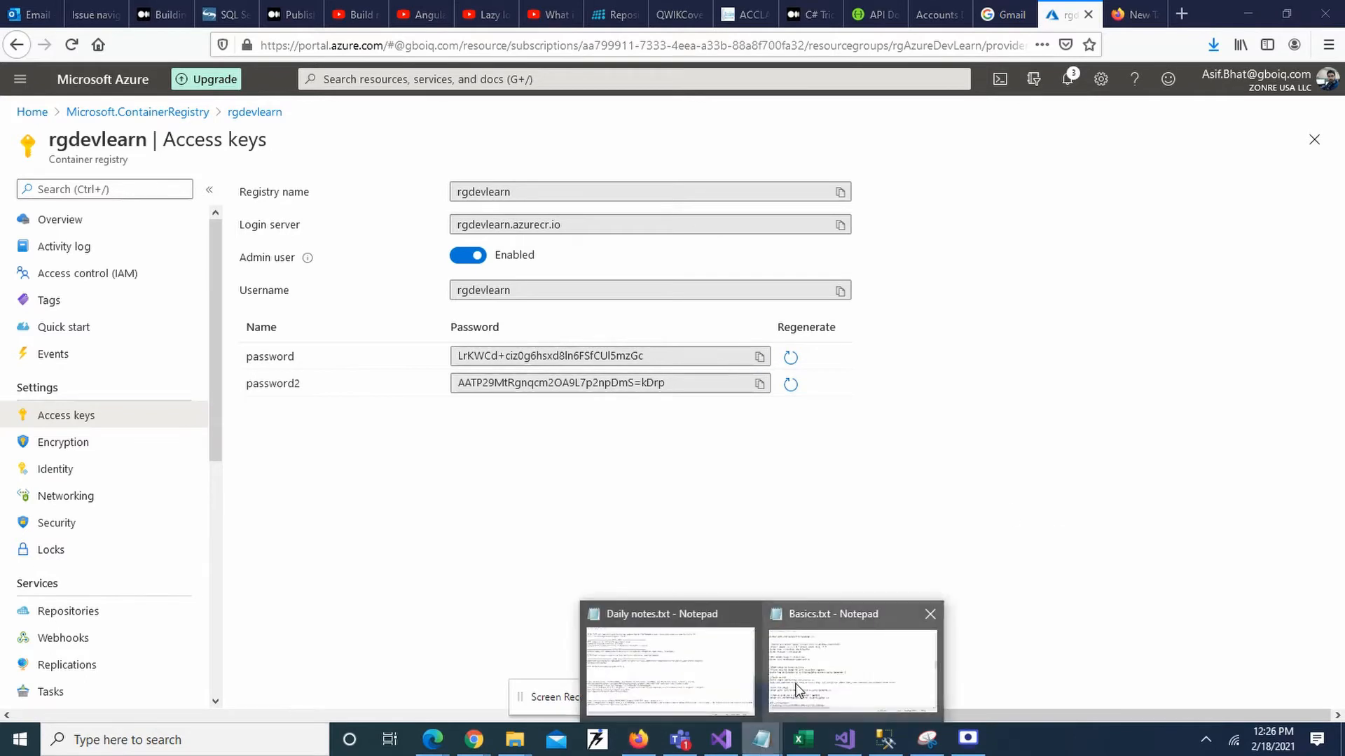
mouse_move(719, 685)
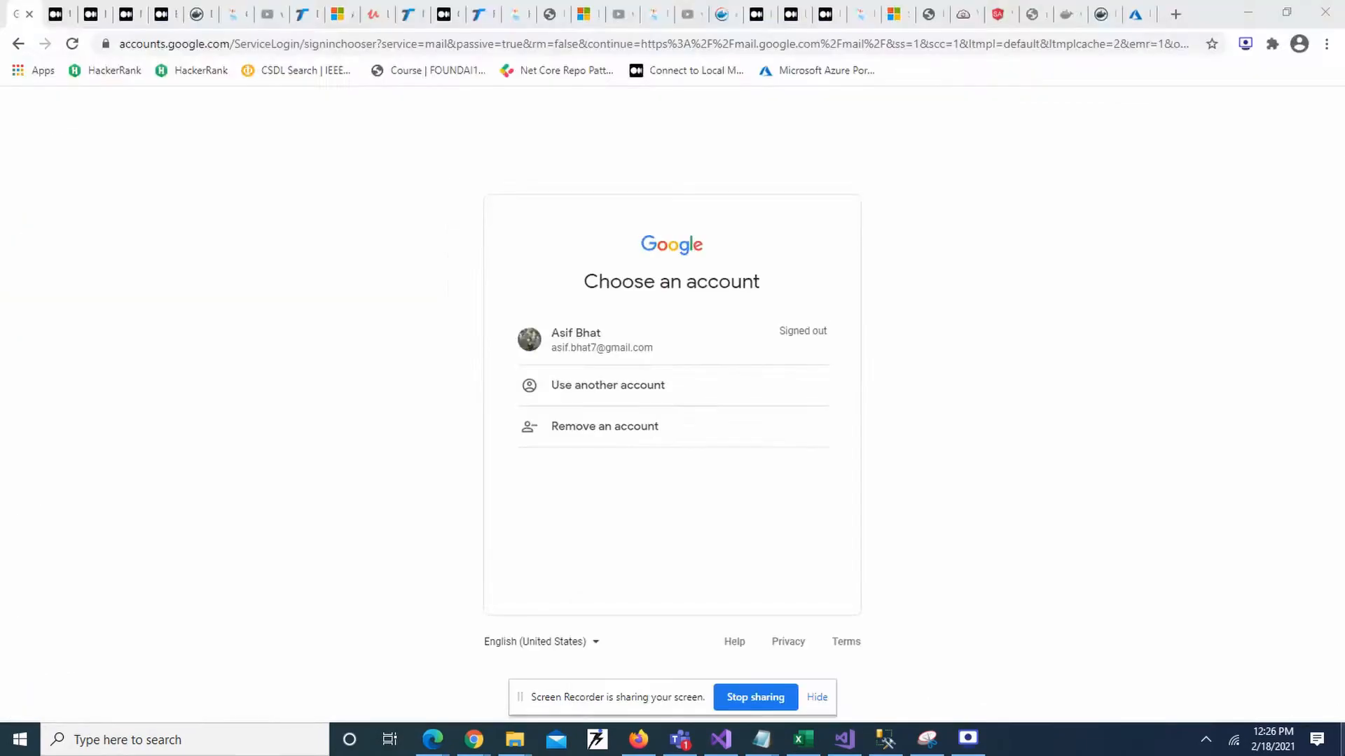
key("super+d")
right_click(996, 345)
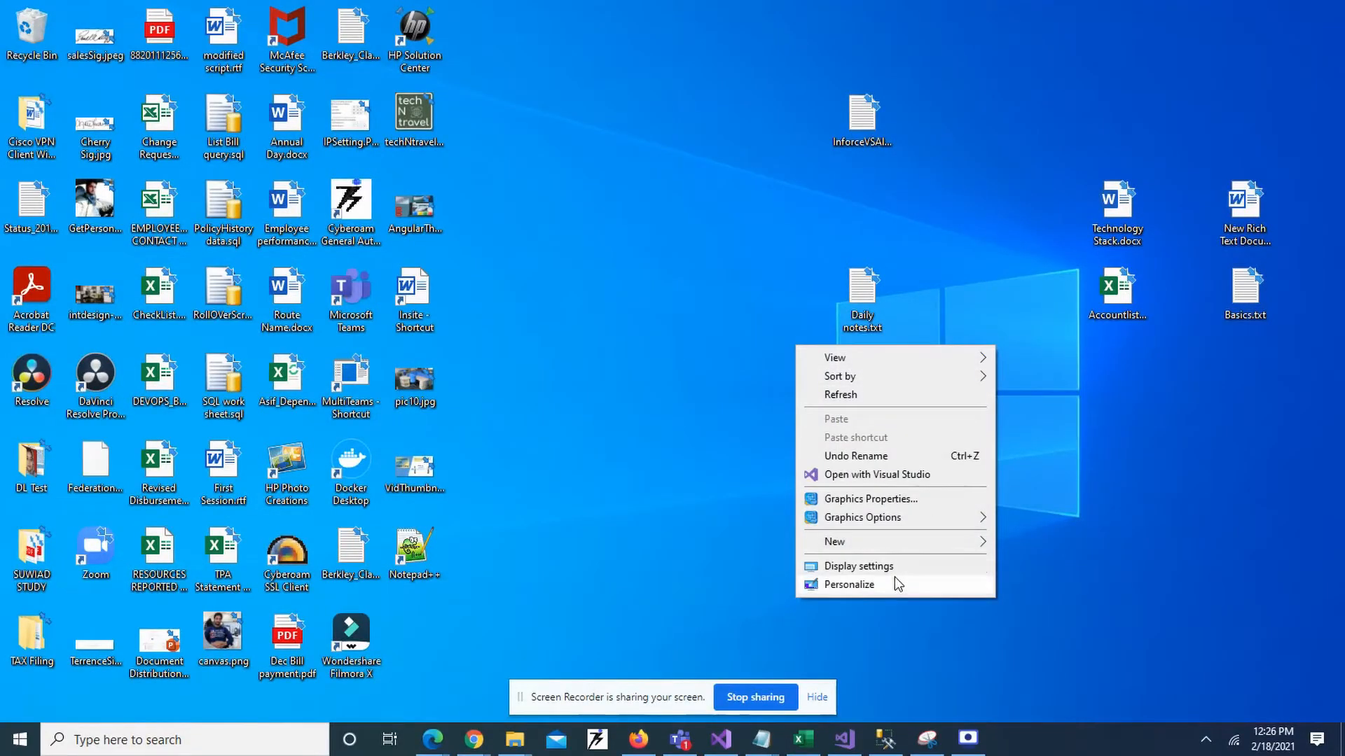
mouse_move(903, 539)
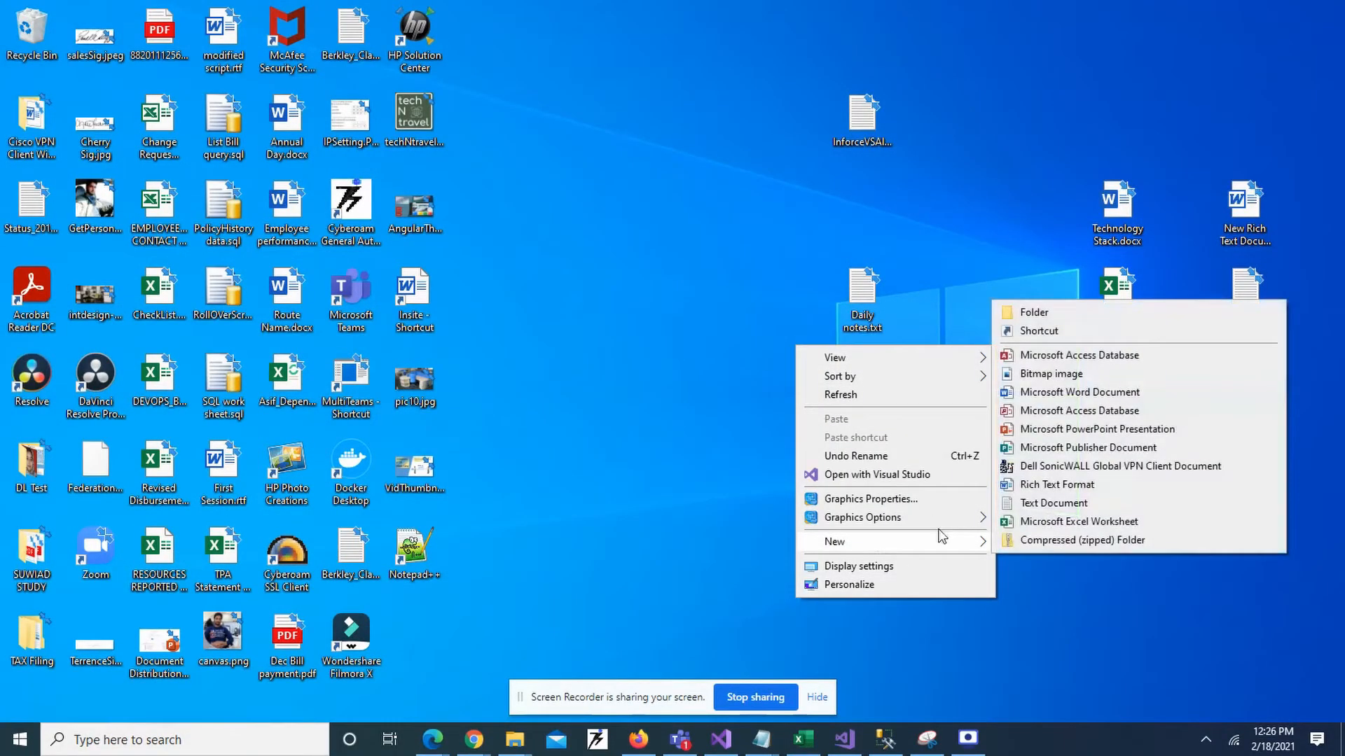
left_click(1020, 500)
key("Return")
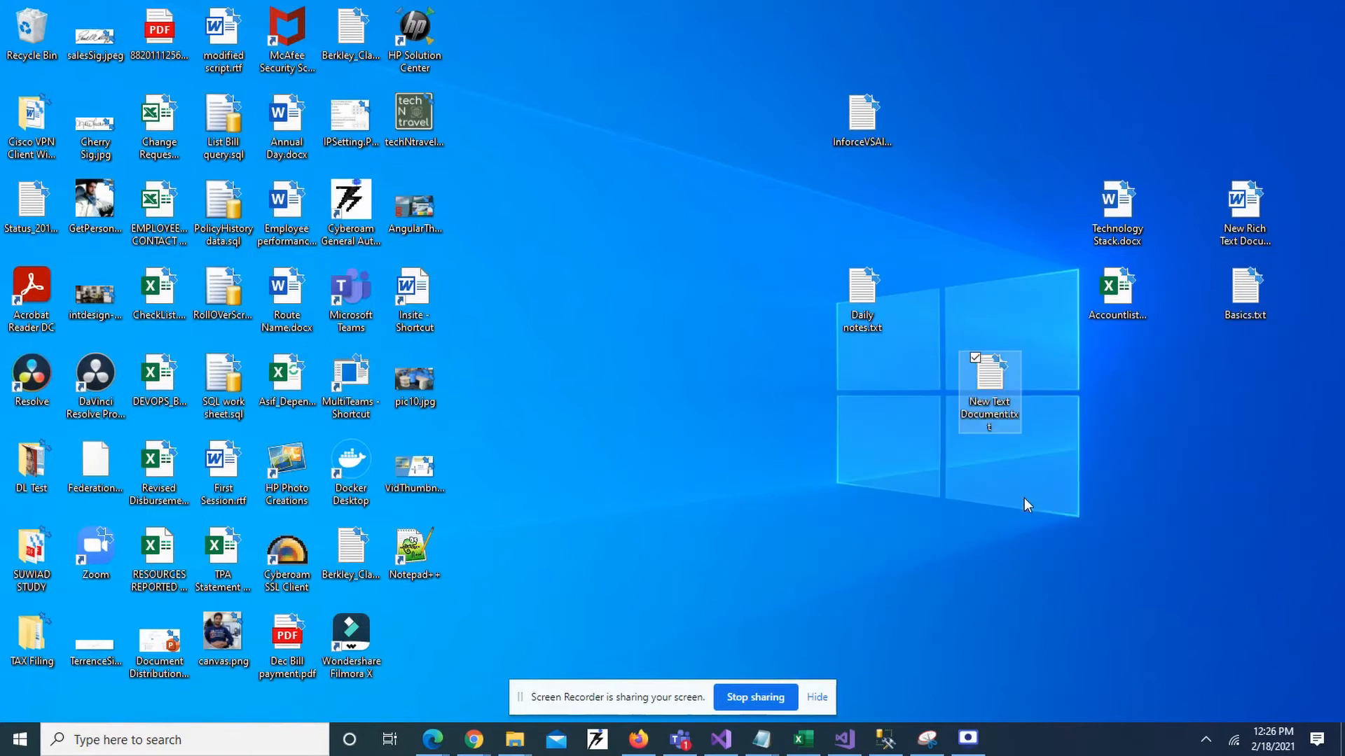
key("Return")
key("ctrl+v")
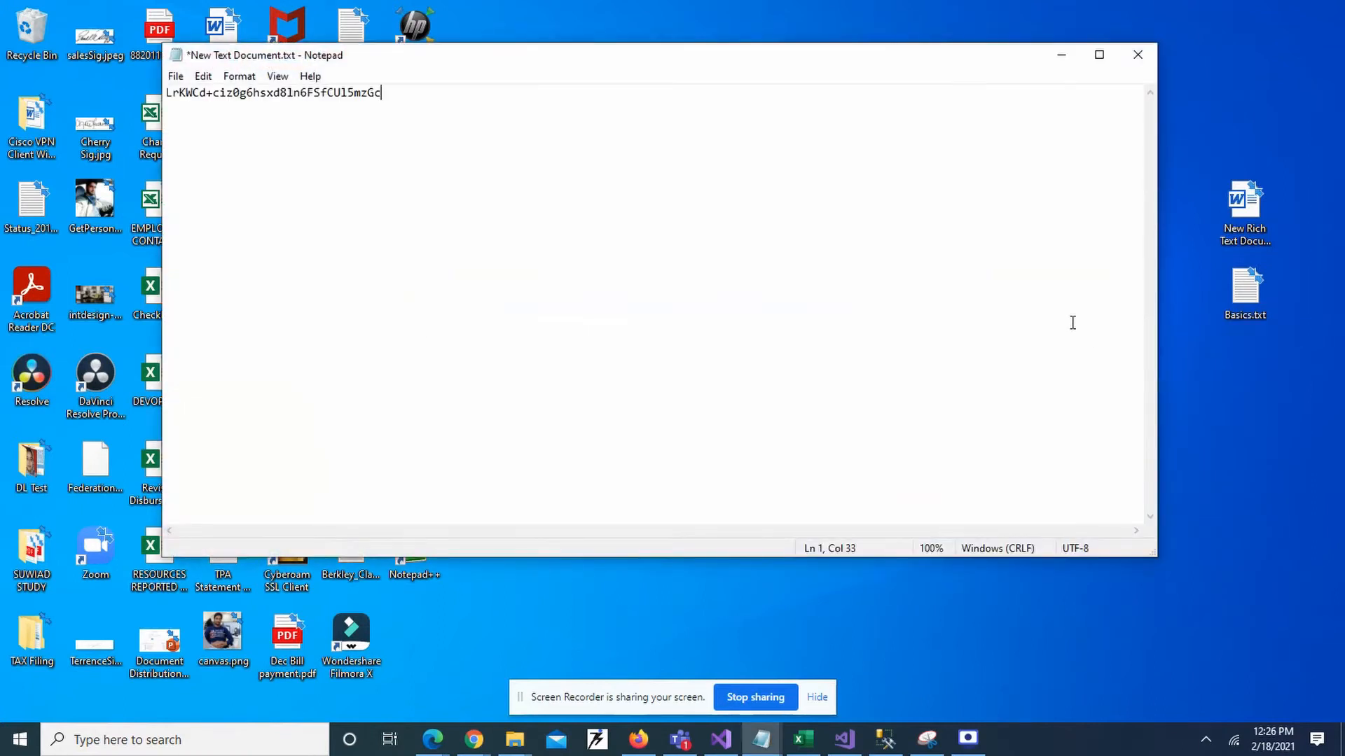
Copy the second admin password from Azure and paste it on the document's second line.
key("alt+Tab")
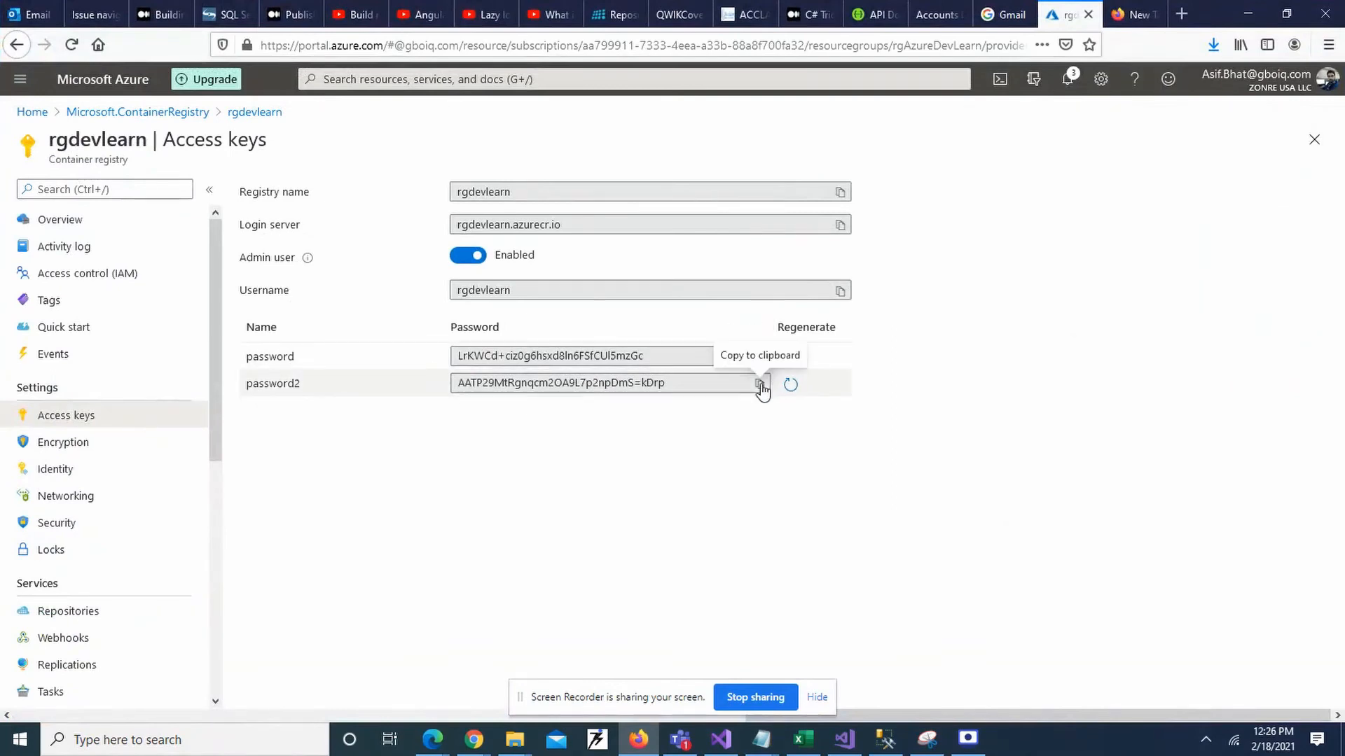
left_click(758, 391)
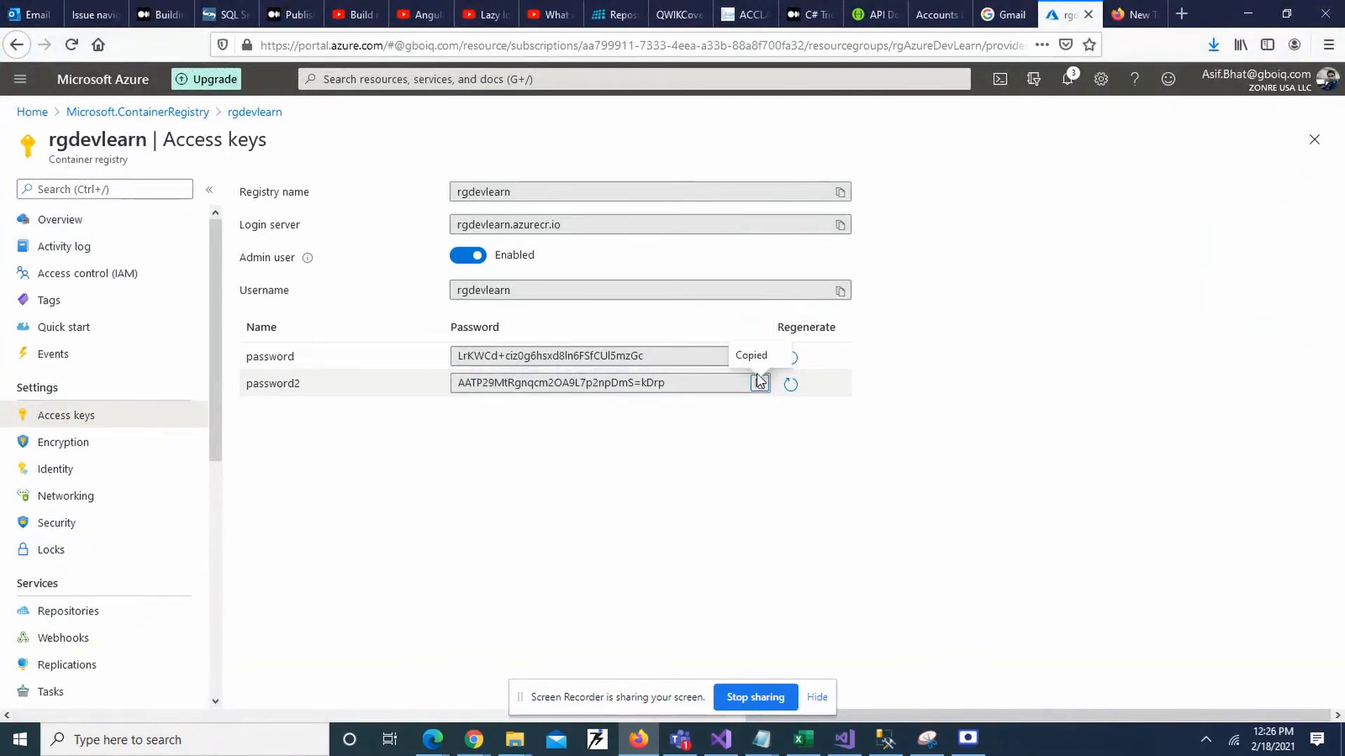
left_click(760, 384)
key("alt+Tab")
key("Return")
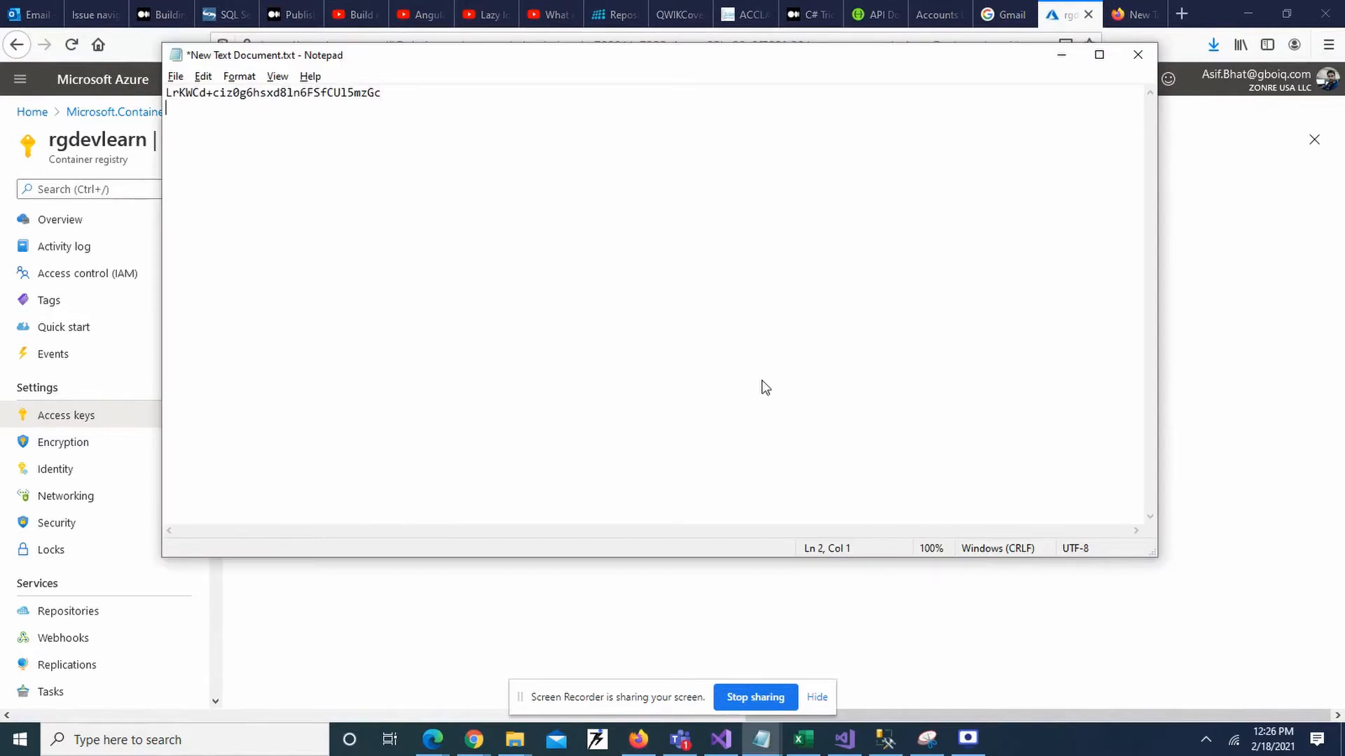
key("ctrl+v")
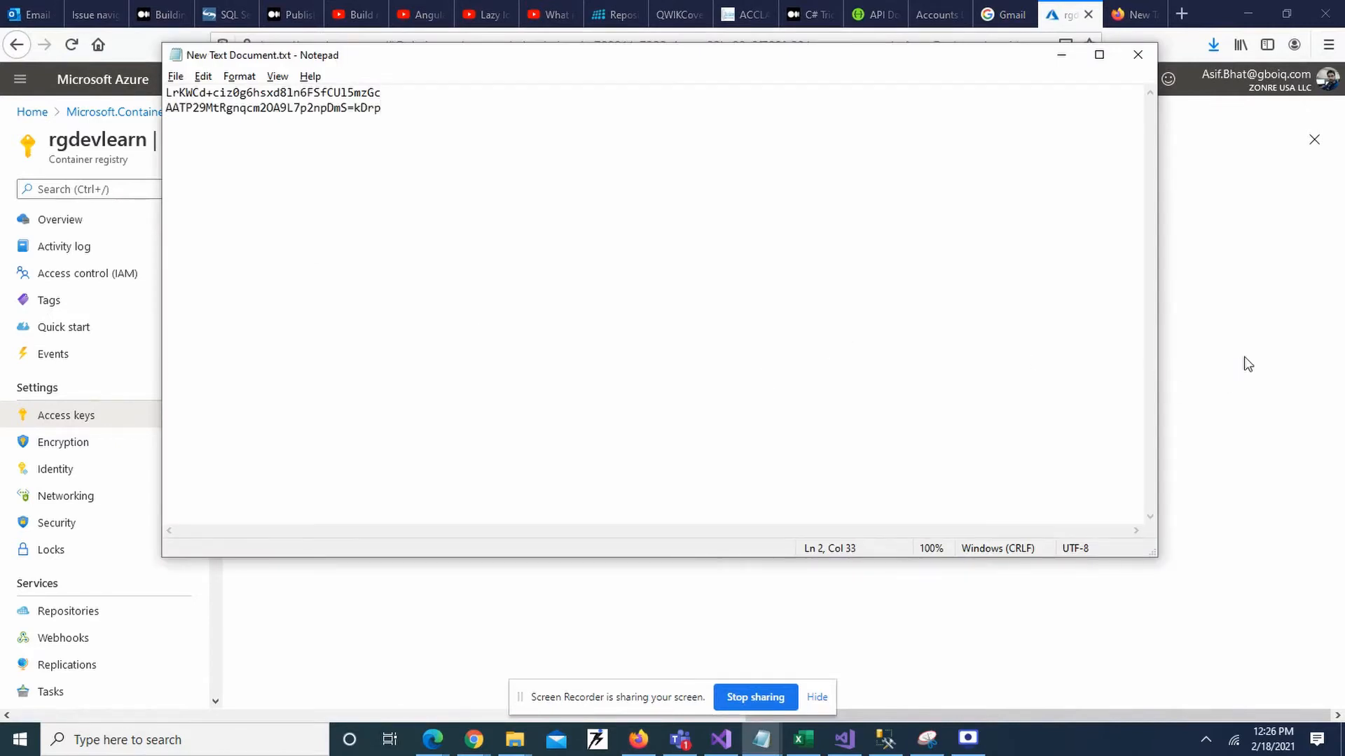
left_click(1244, 356)
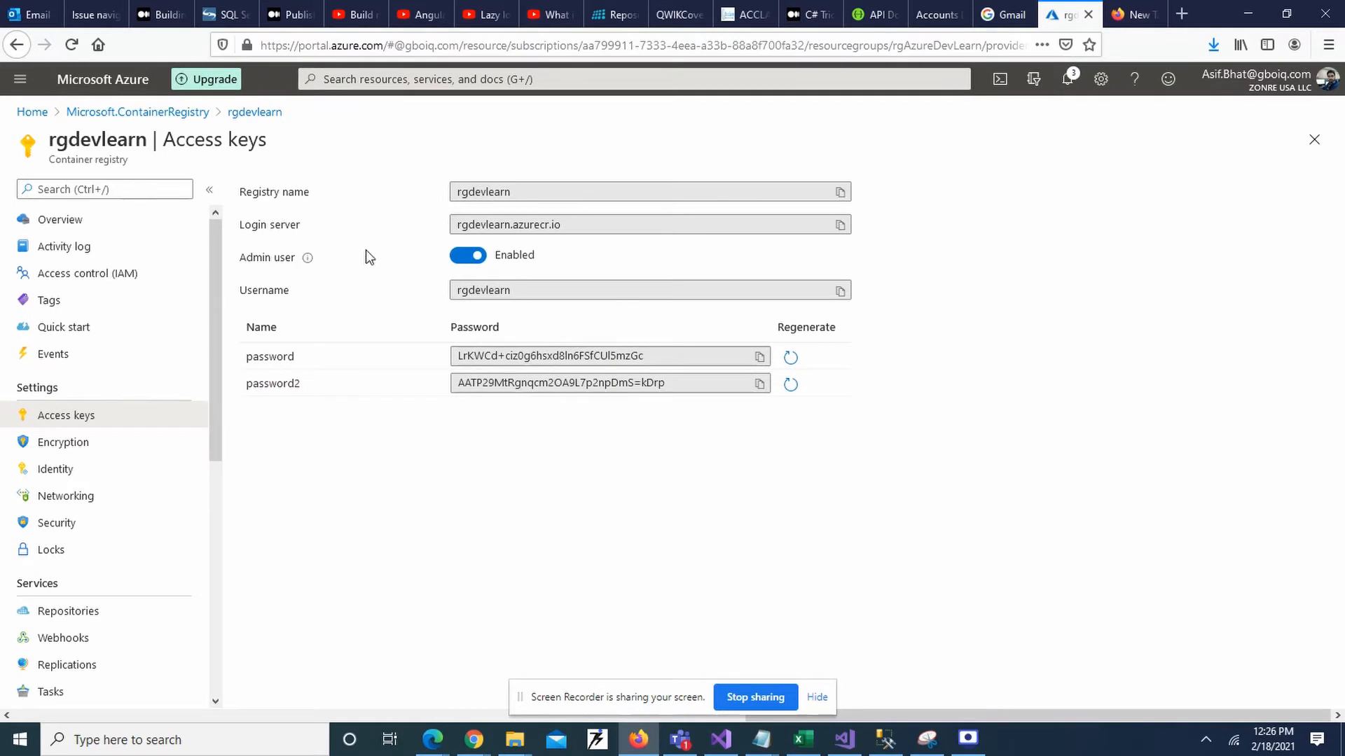
Check the registry's Identity and empty Repositories pages, go back to portal Home, and switch to VS Code.
left_click(63, 476)
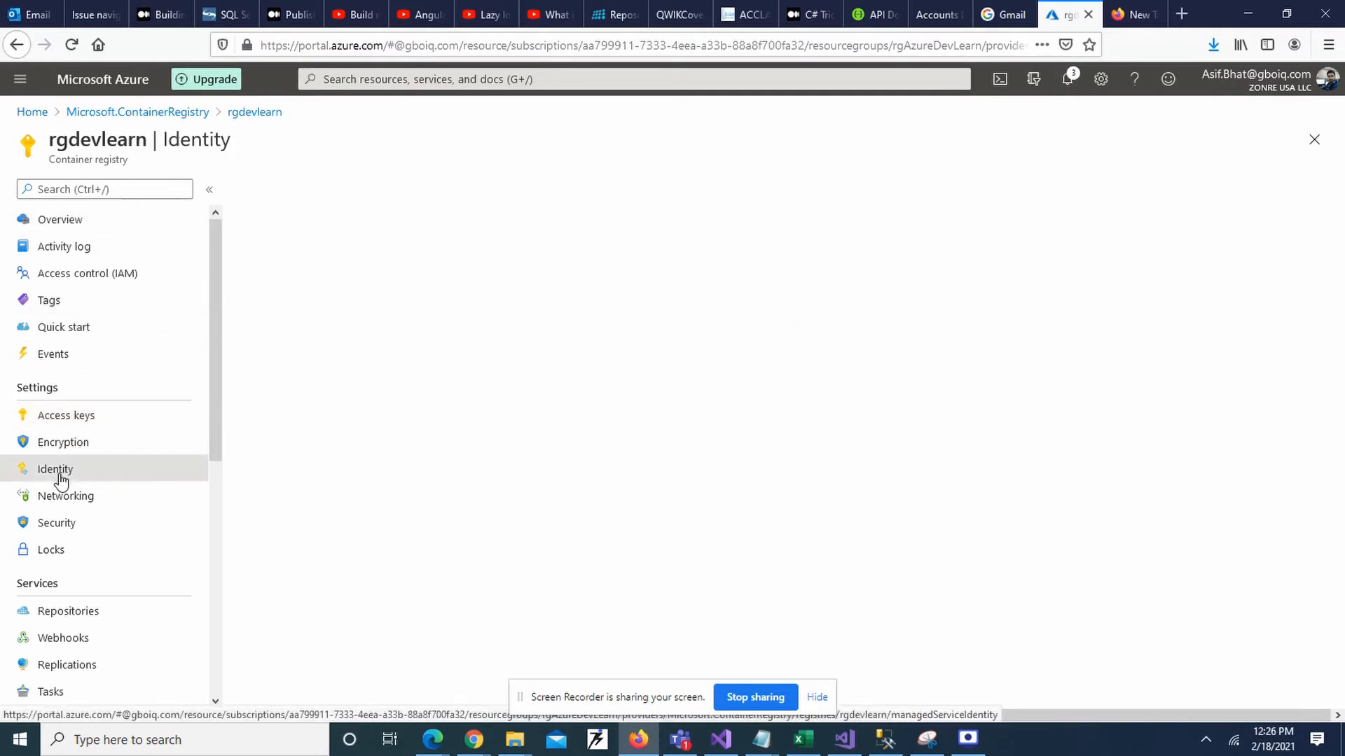
left_click(75, 615)
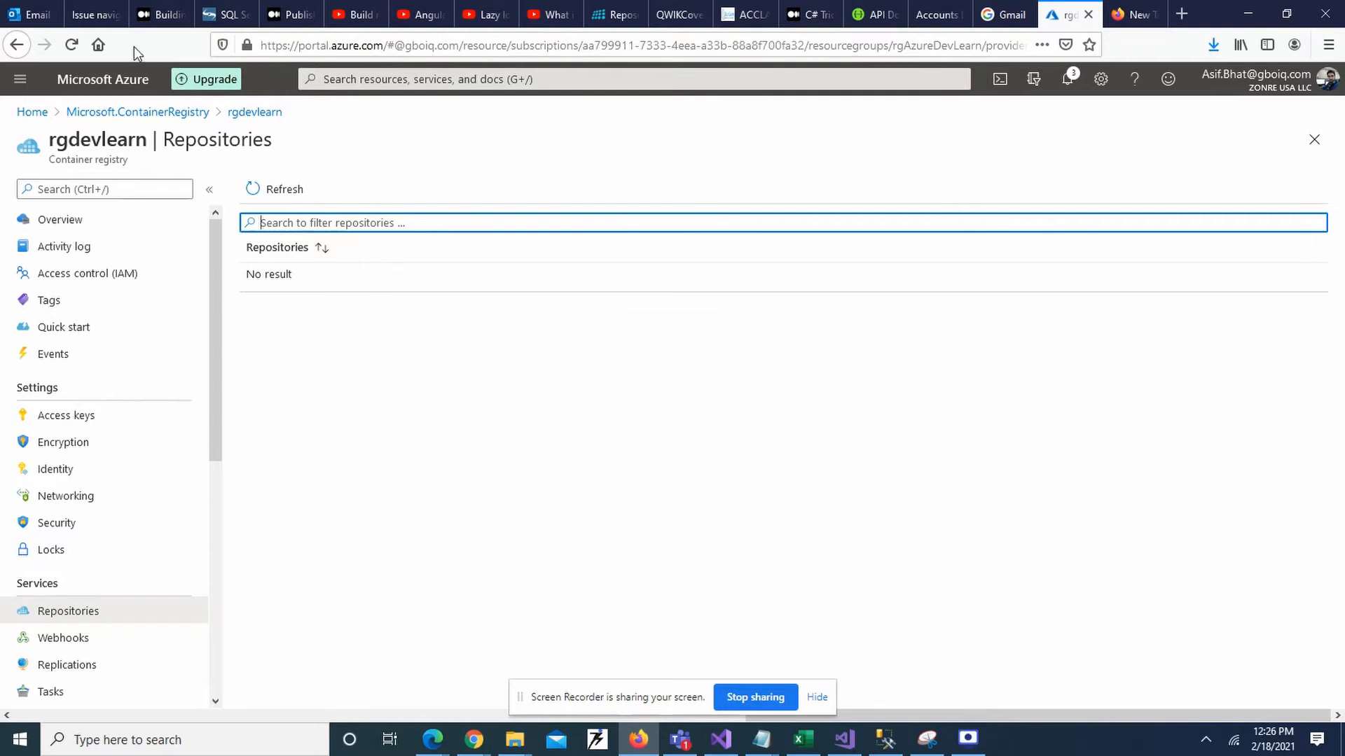
left_click(399, 154)
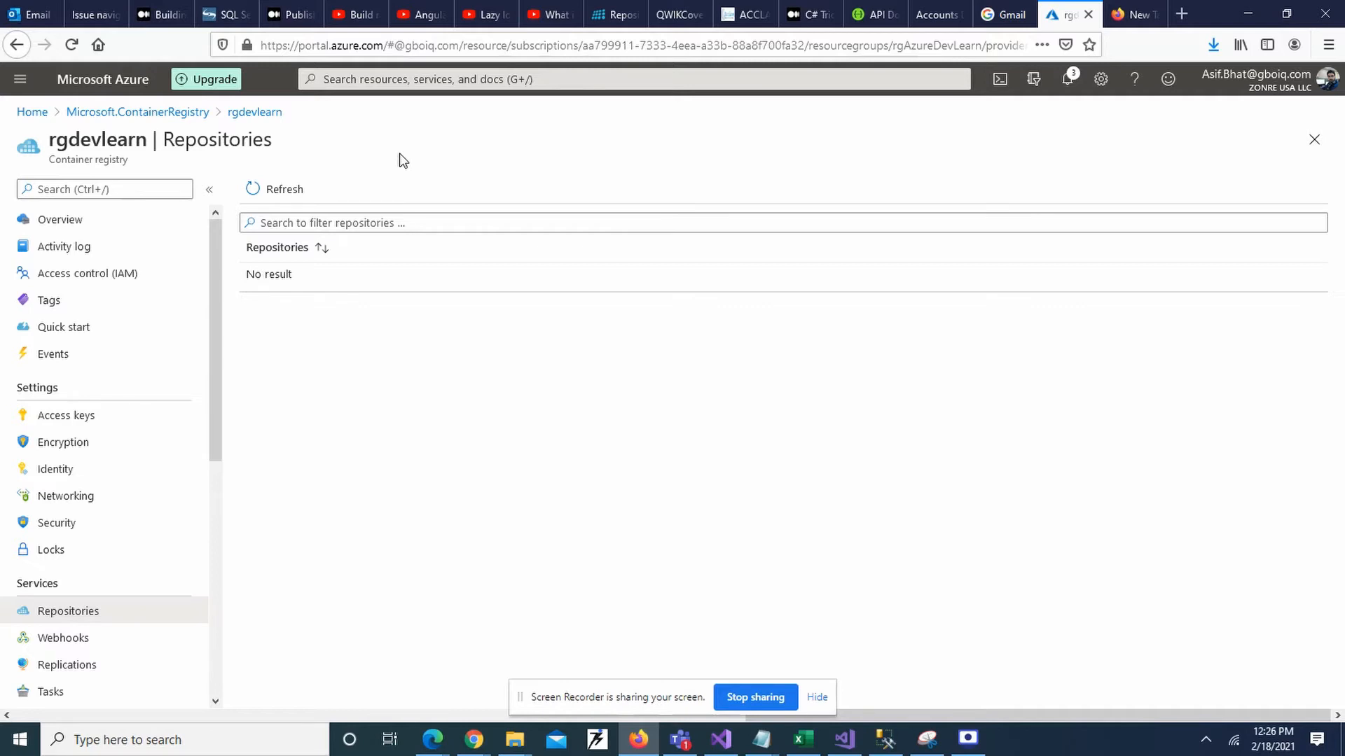
left_click(33, 114)
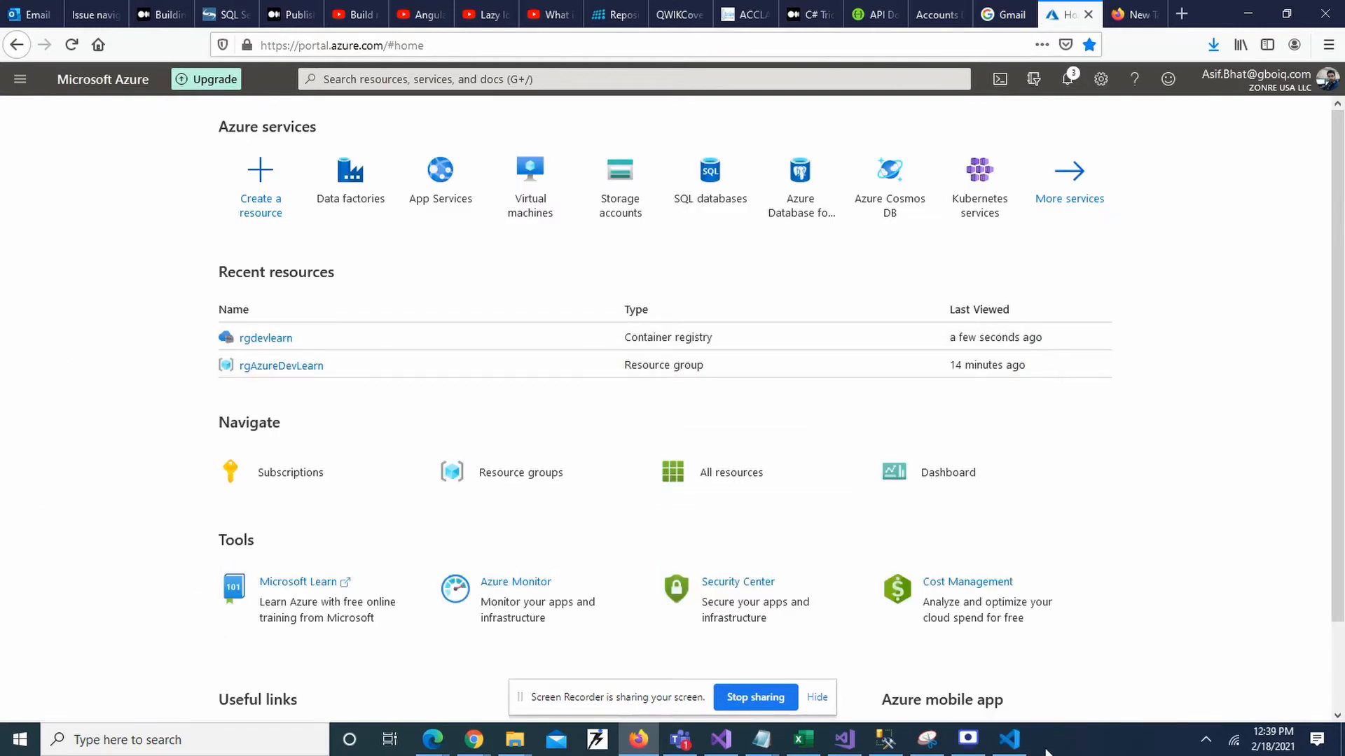
left_click(1012, 744)
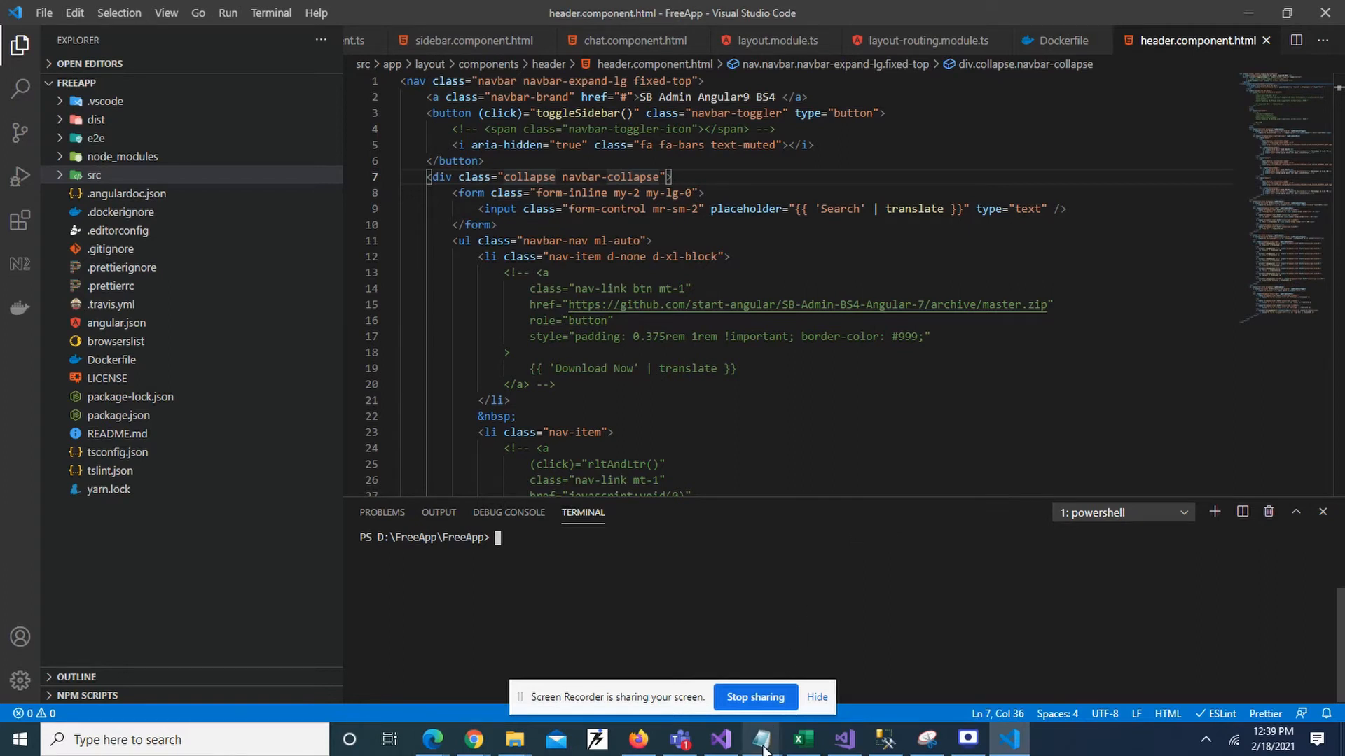
Review the docker tag and ACR login commands in the Notepad notes, then return to the Azure portal.
mouse_move(761, 739)
left_click(936, 643)
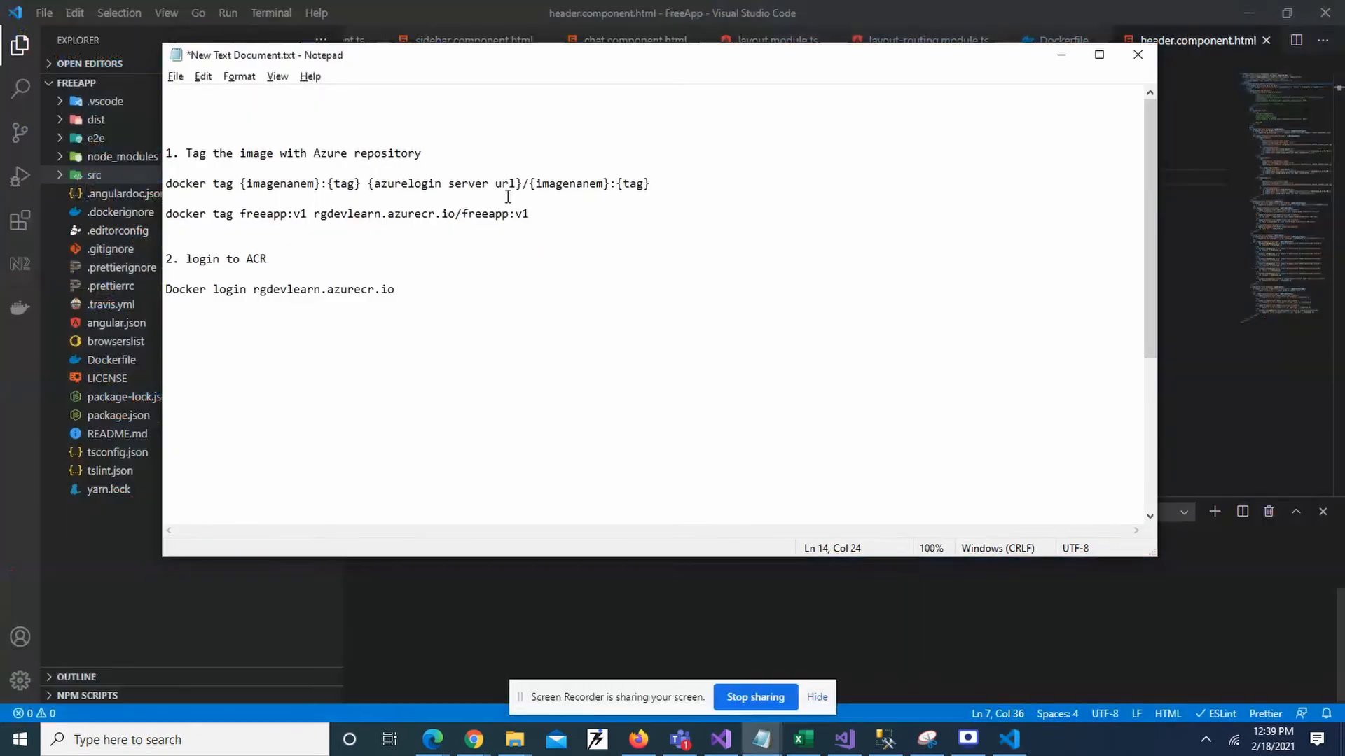
left_click(236, 152)
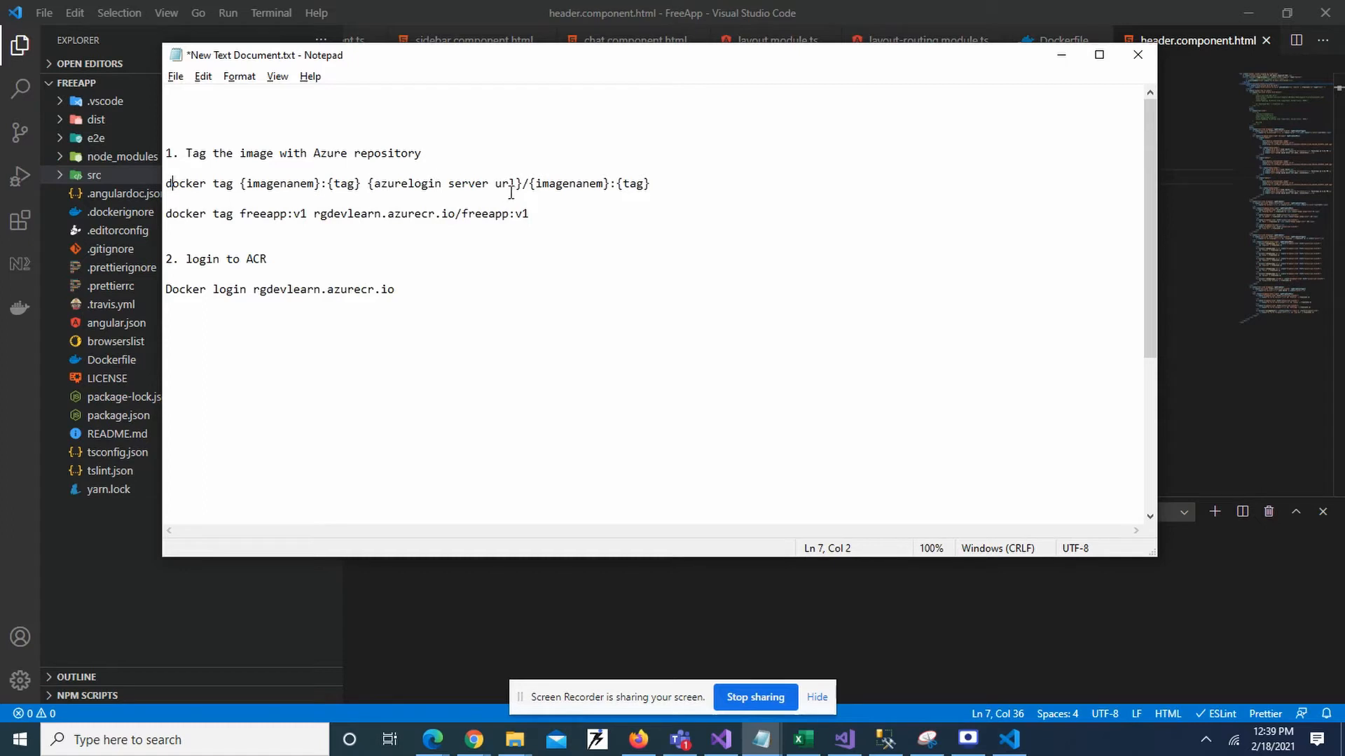
left_click(638, 742)
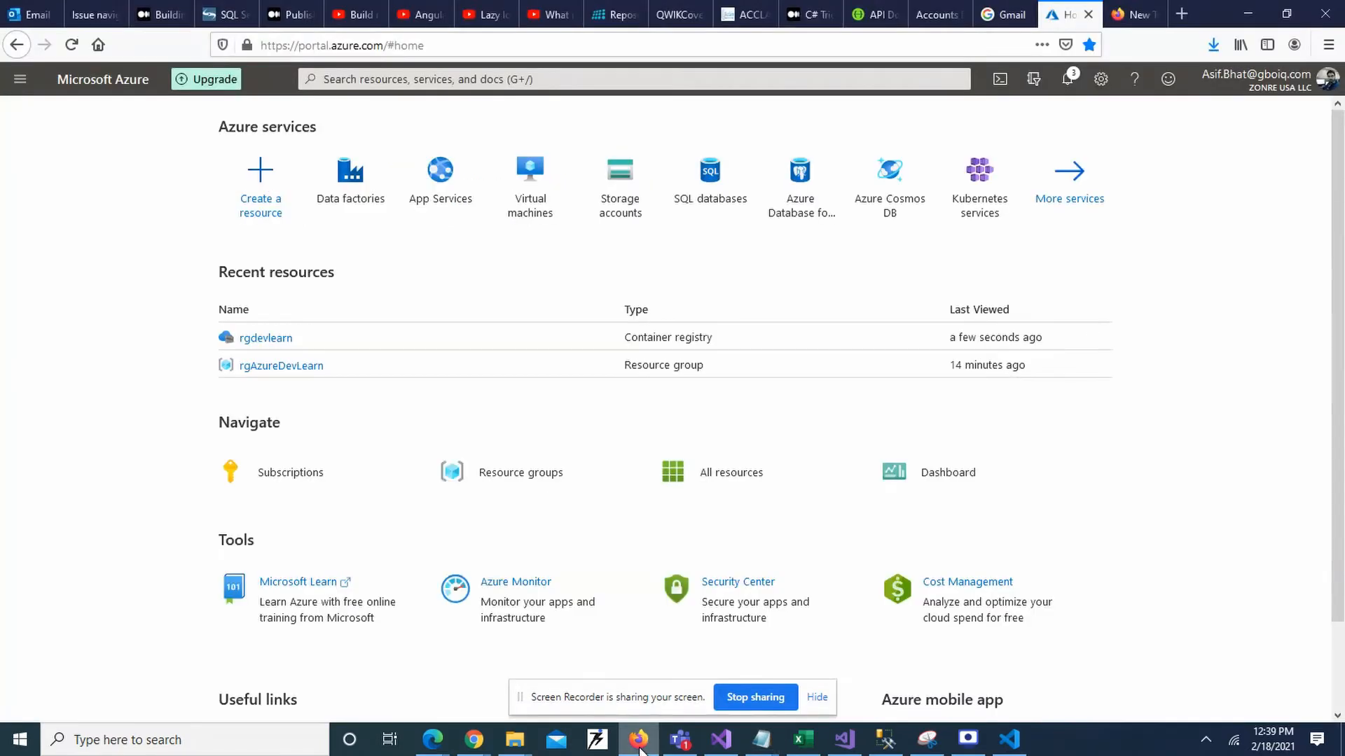
Select the rgdevlearn.azurecr.io login server on the rgdevlearn registry's Access keys page.
left_click(266, 339)
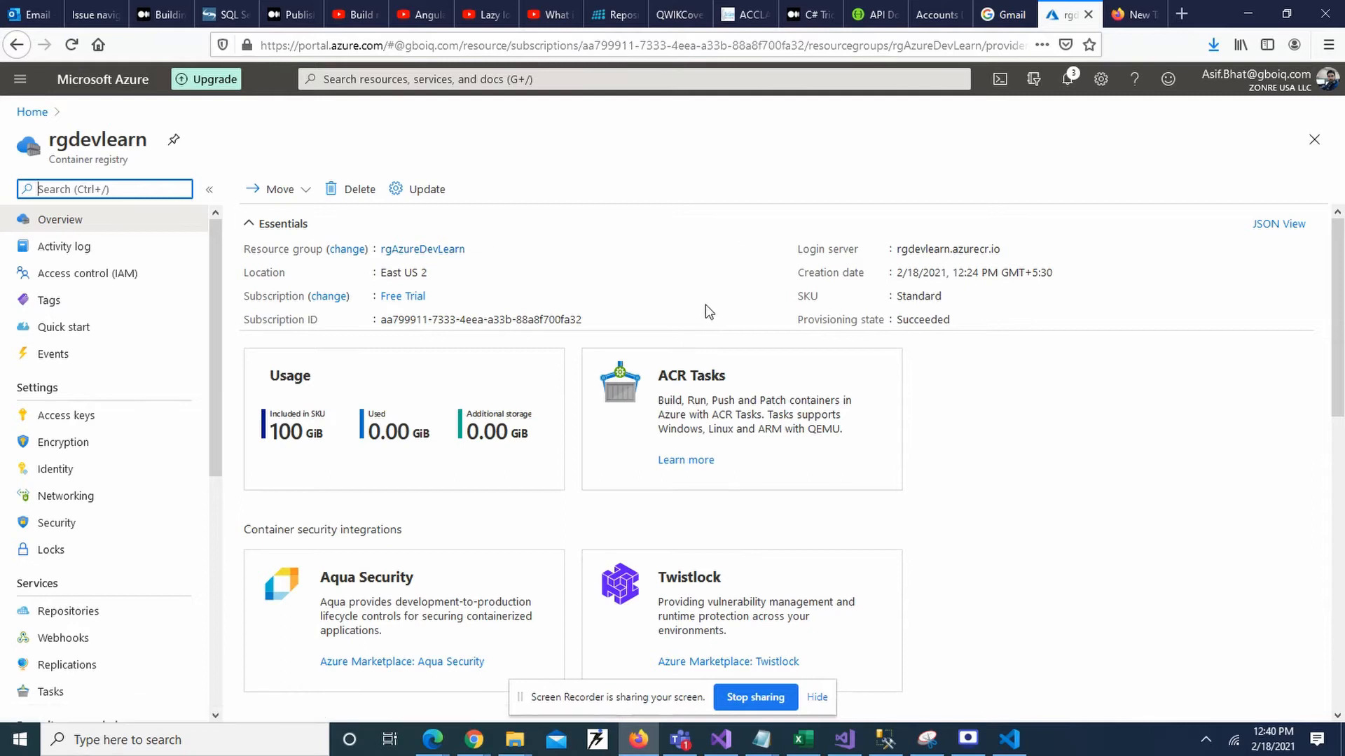
left_click(58, 418)
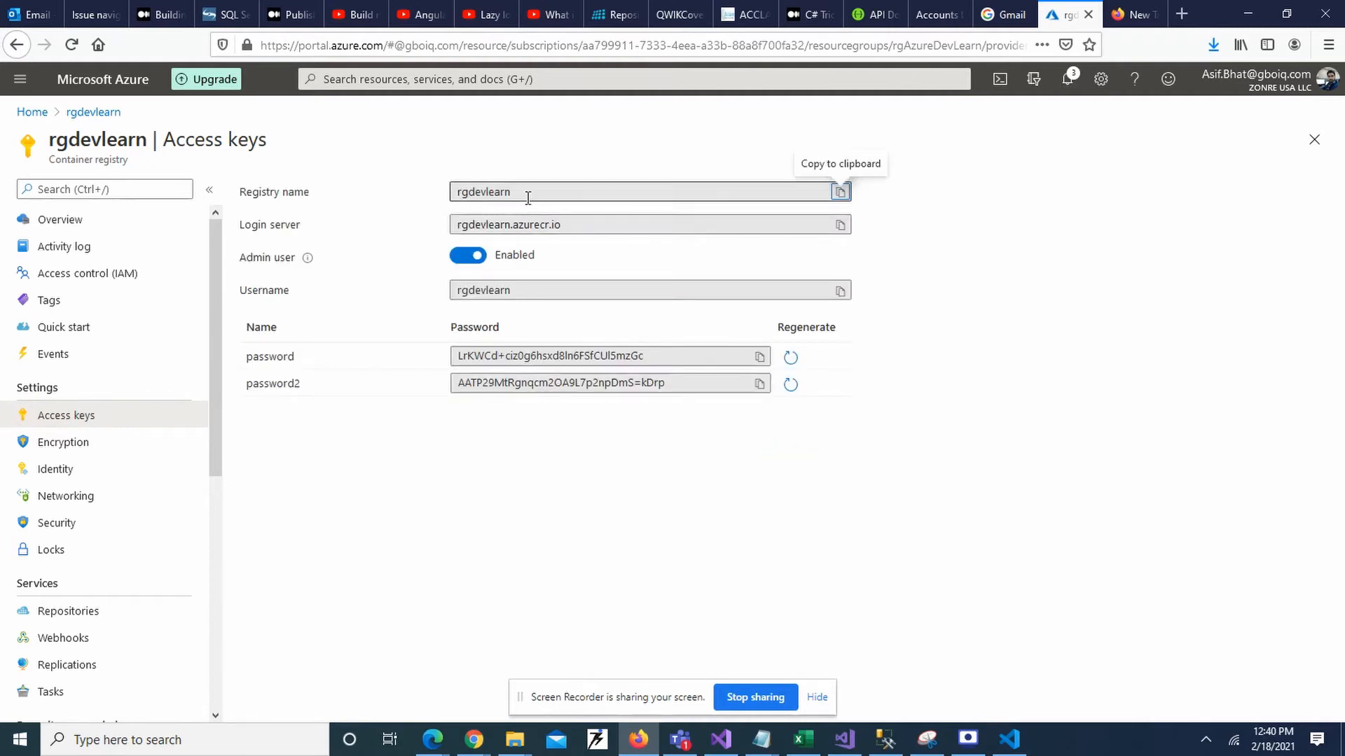
left_click(562, 222)
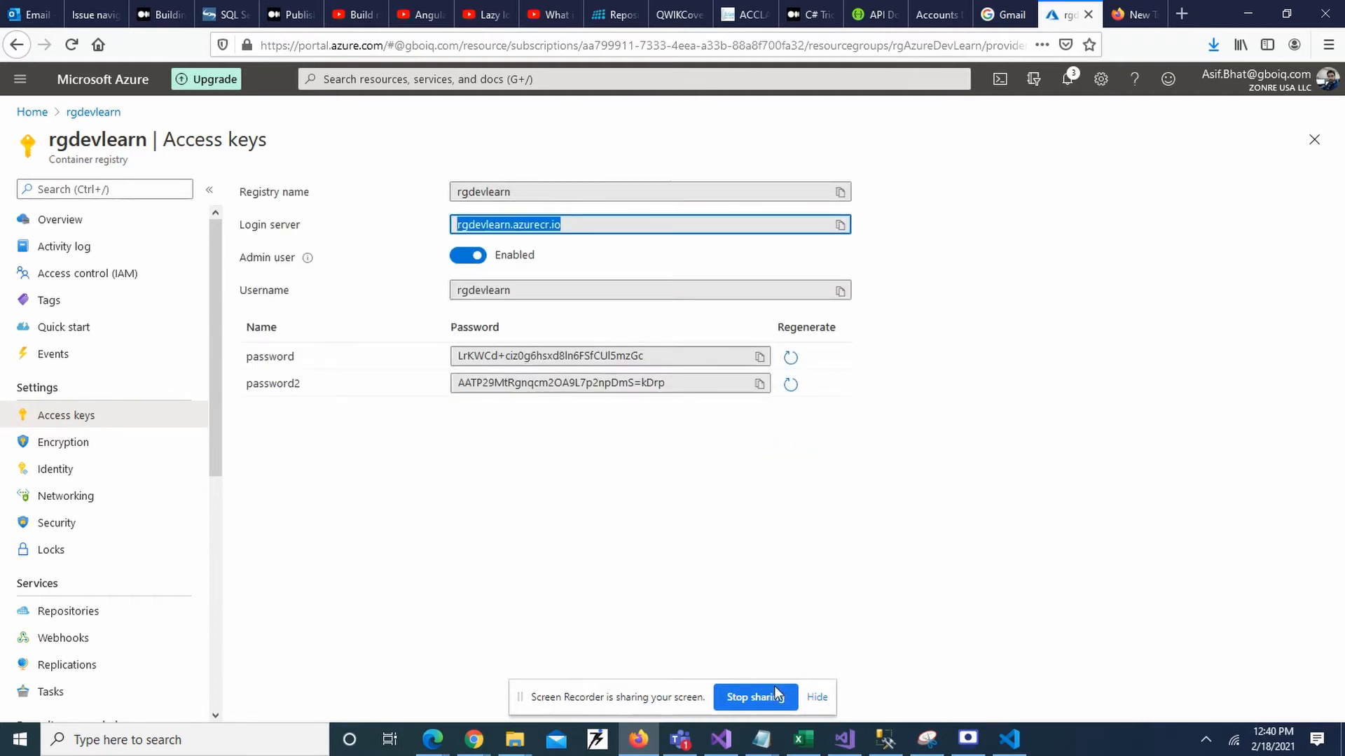
Fix the image-name placeholder in the Notepad notes and select the freeapp:v1 tag command.
left_click(768, 744)
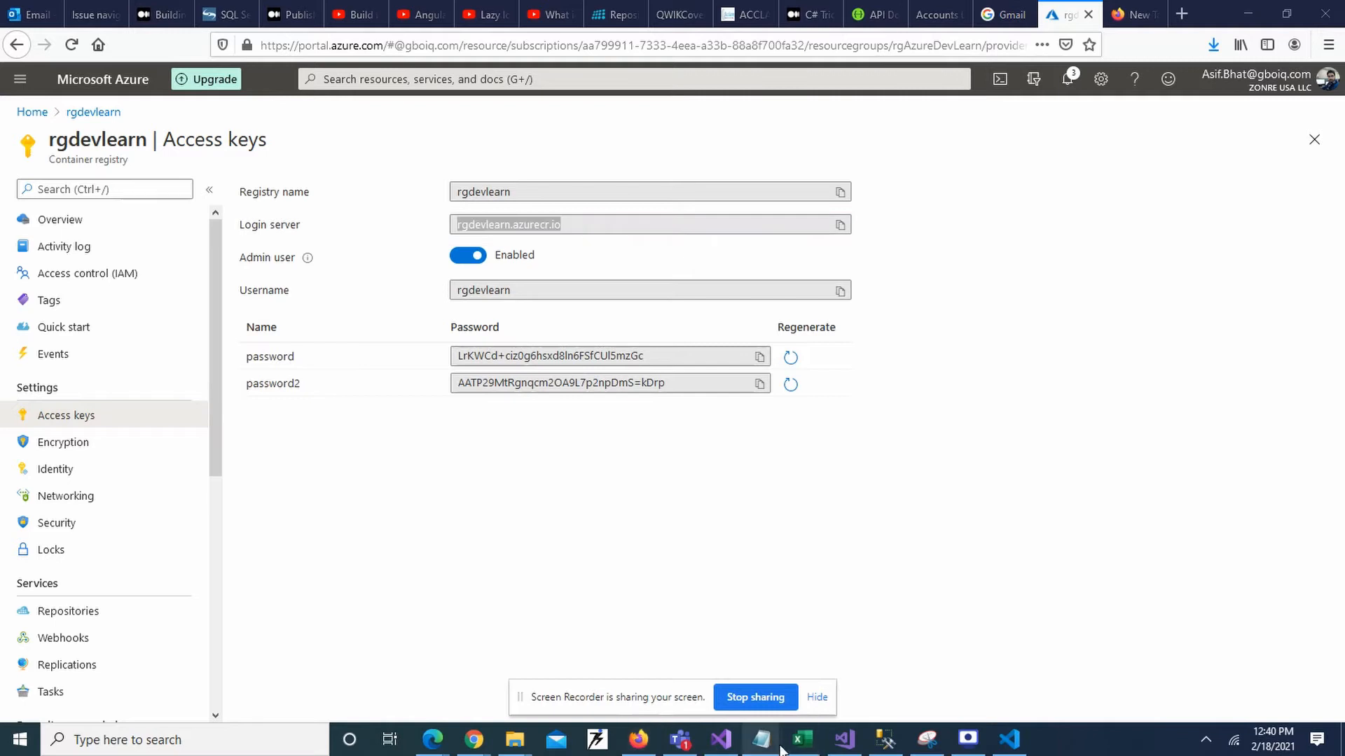
left_click(949, 662)
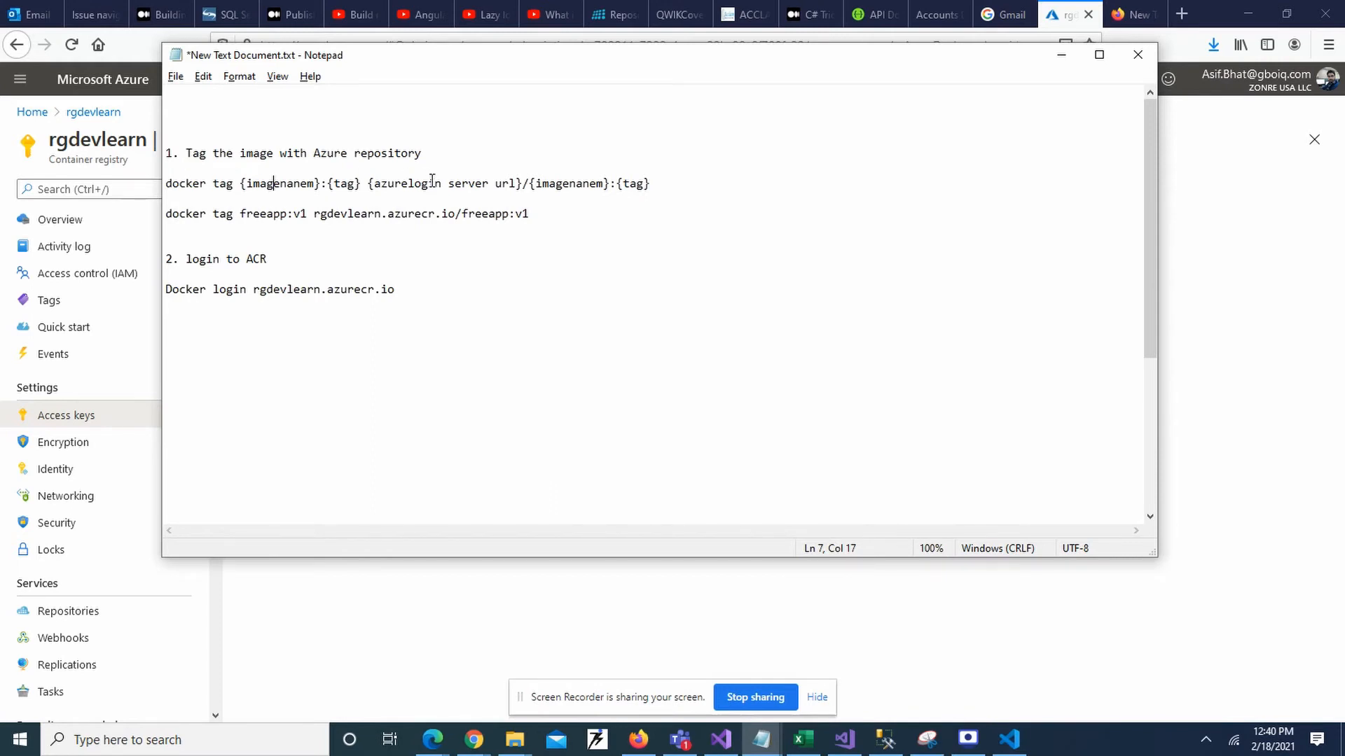
left_click(554, 187)
key("Tab")
key("alt")
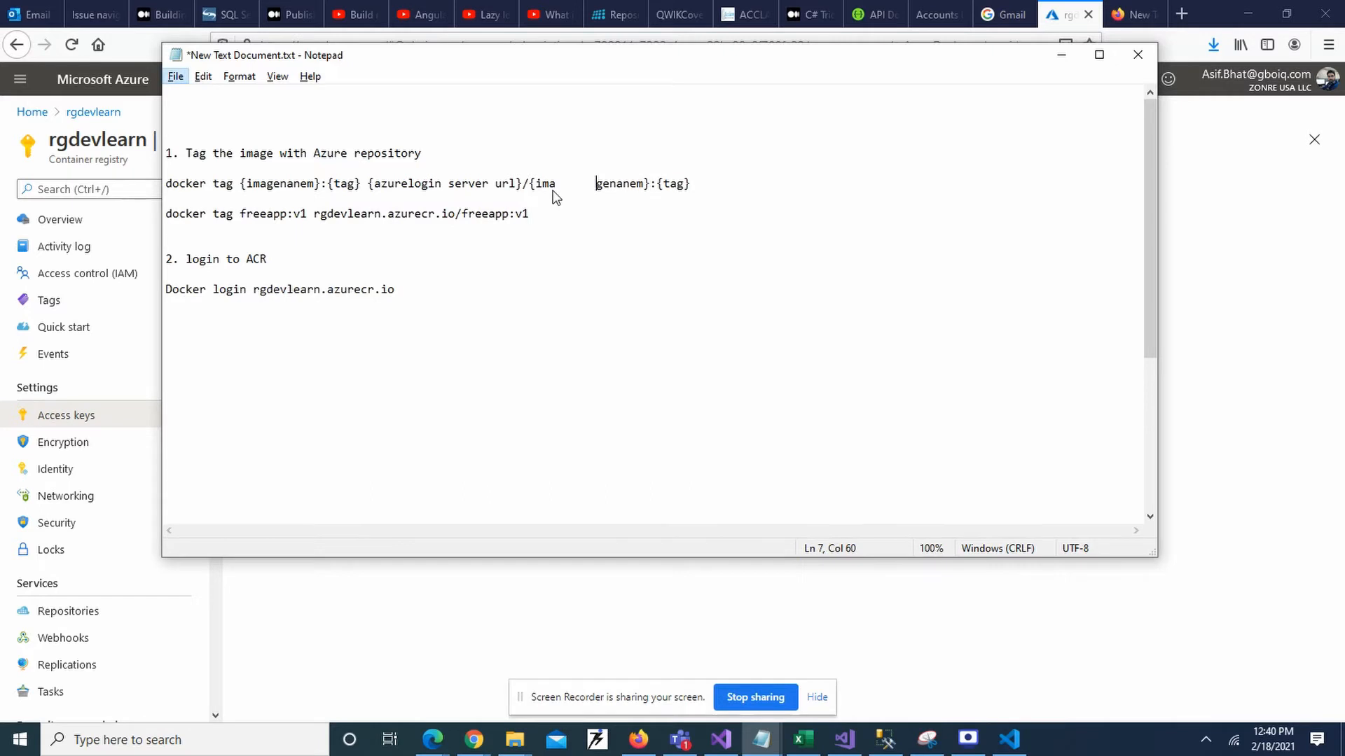
key("Escape")
key("BackSpace")
left_click_drag(536, 212, 243, 215)
key("ctrl+c")
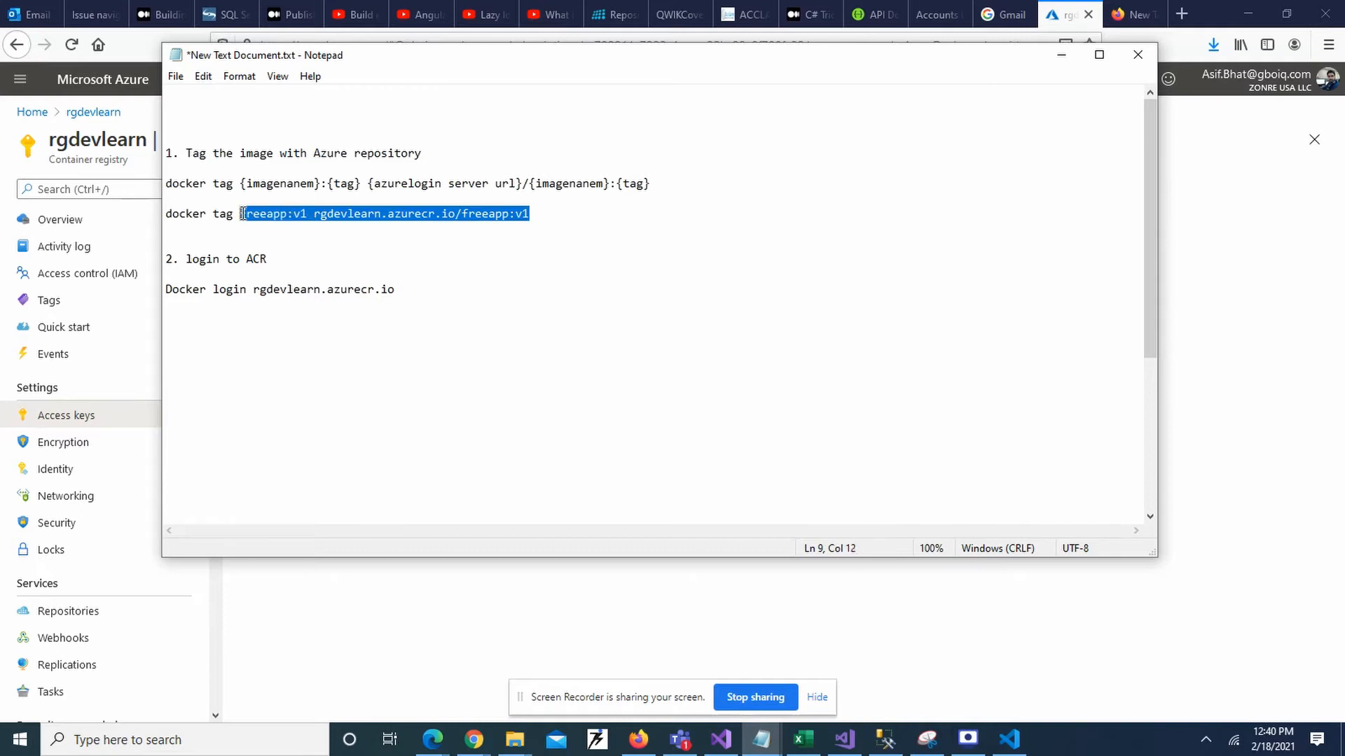
key("alt+Tab")
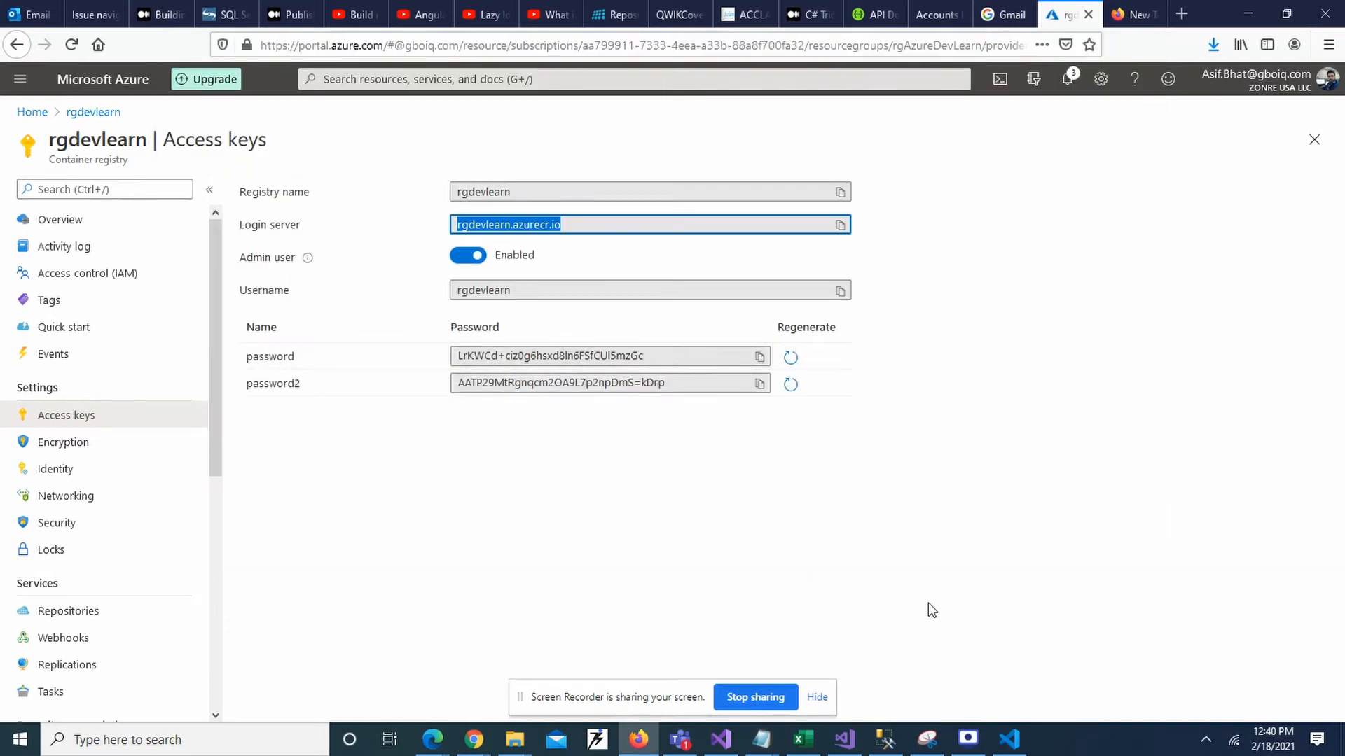
left_click(1009, 750)
List the local Docker images with docker images, then clear the terminal with cls.
type("docker")
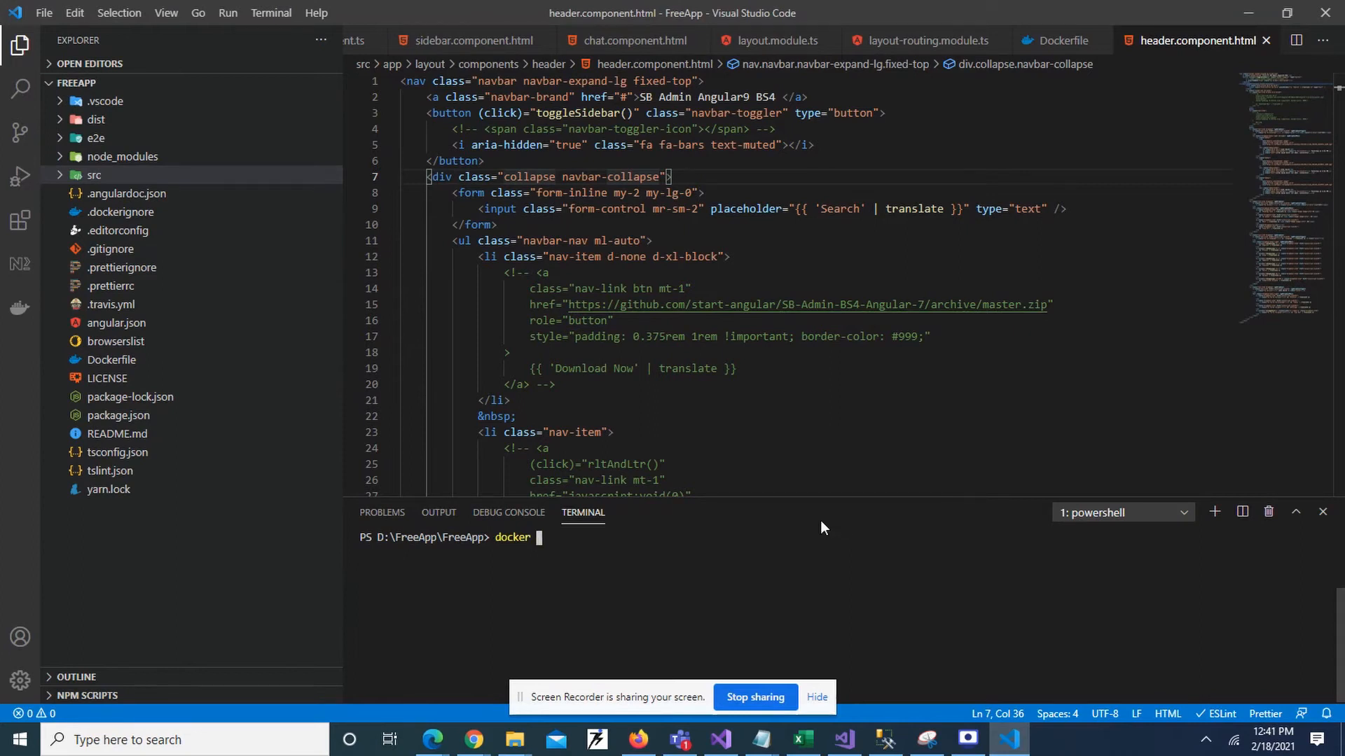
type(" images")
key("Return")
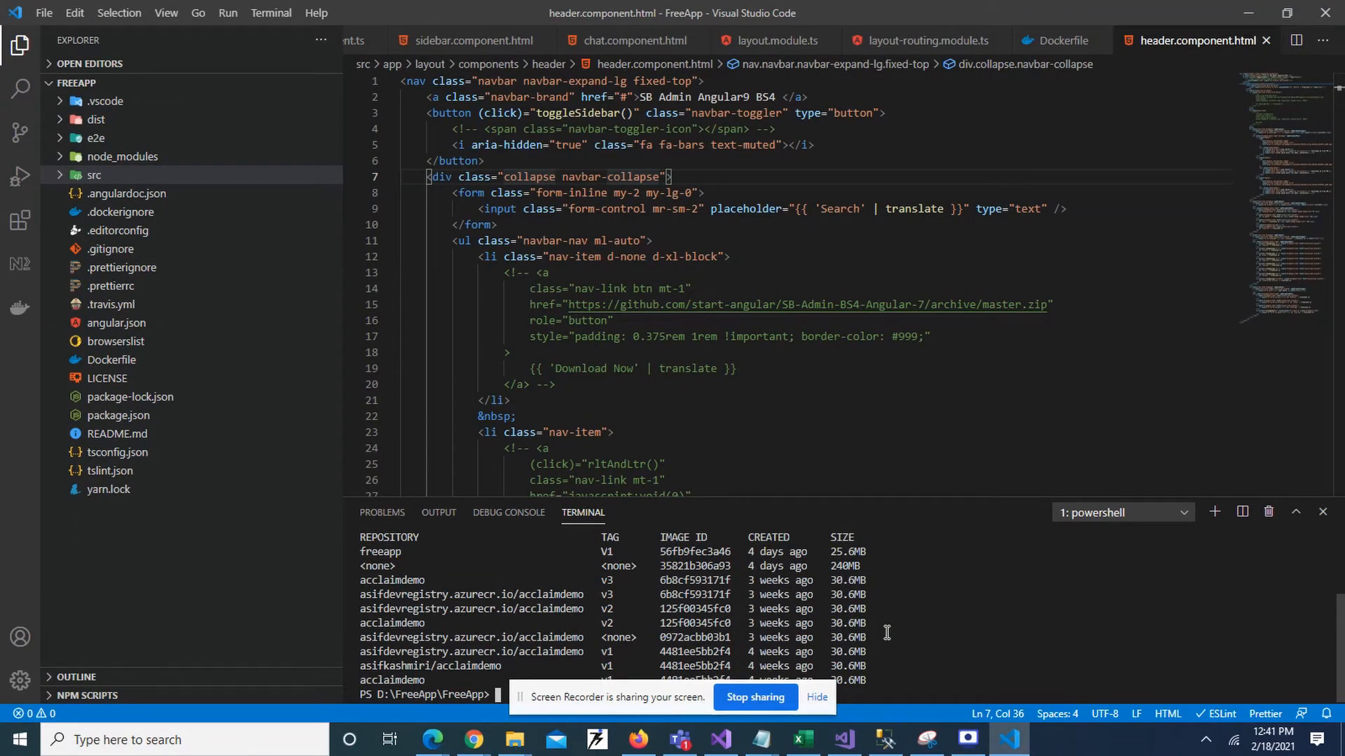
type("cls")
key("Return")
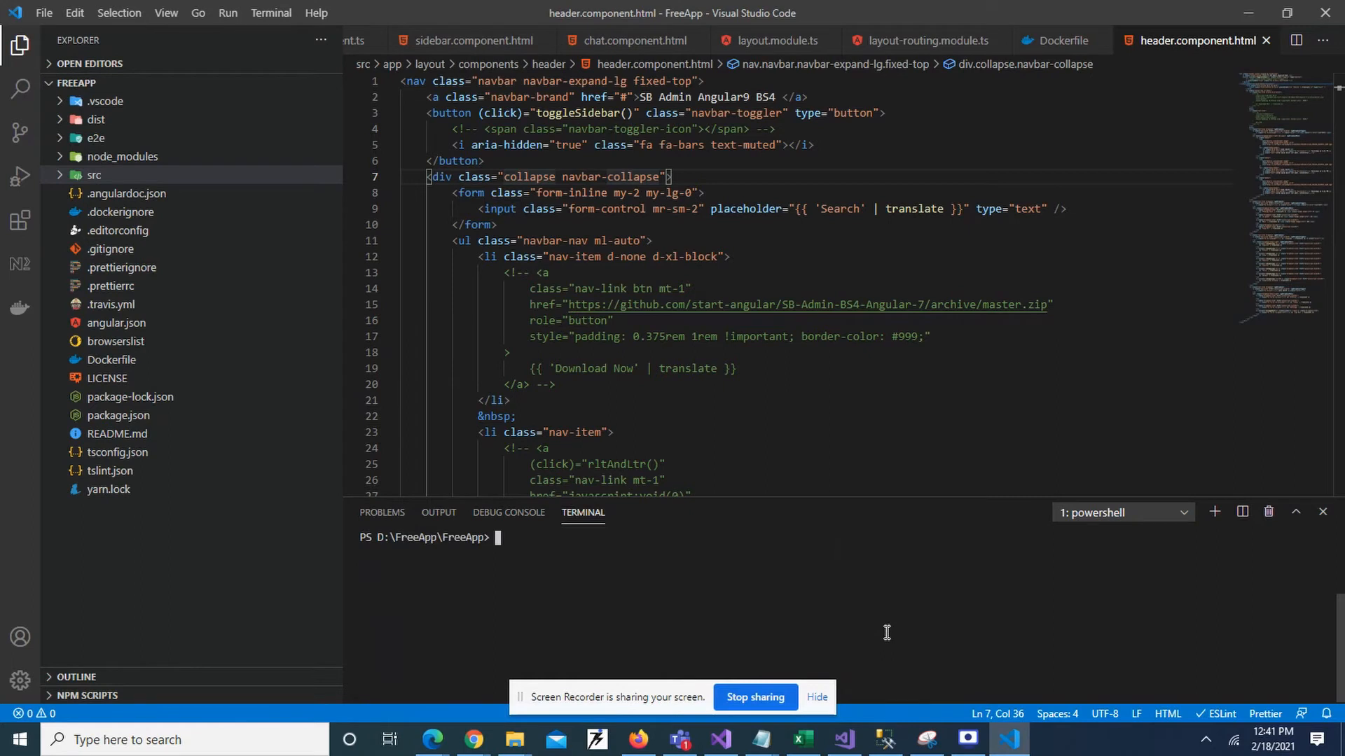
Run docker tag freeapp:v1 rgdevlearn.azurecr.io/freeapp:v1, which fails with no such image.
type("docker tag")
key("ctrl+v")
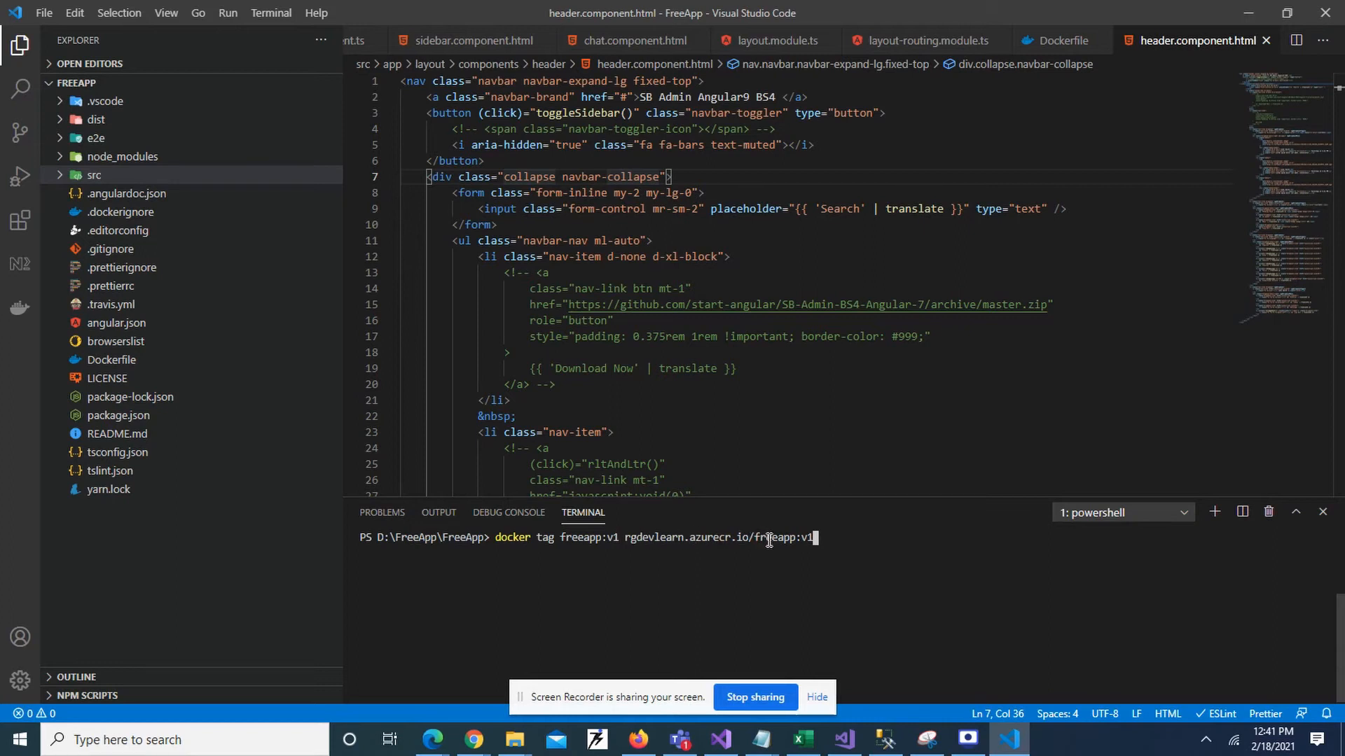
key("Return")
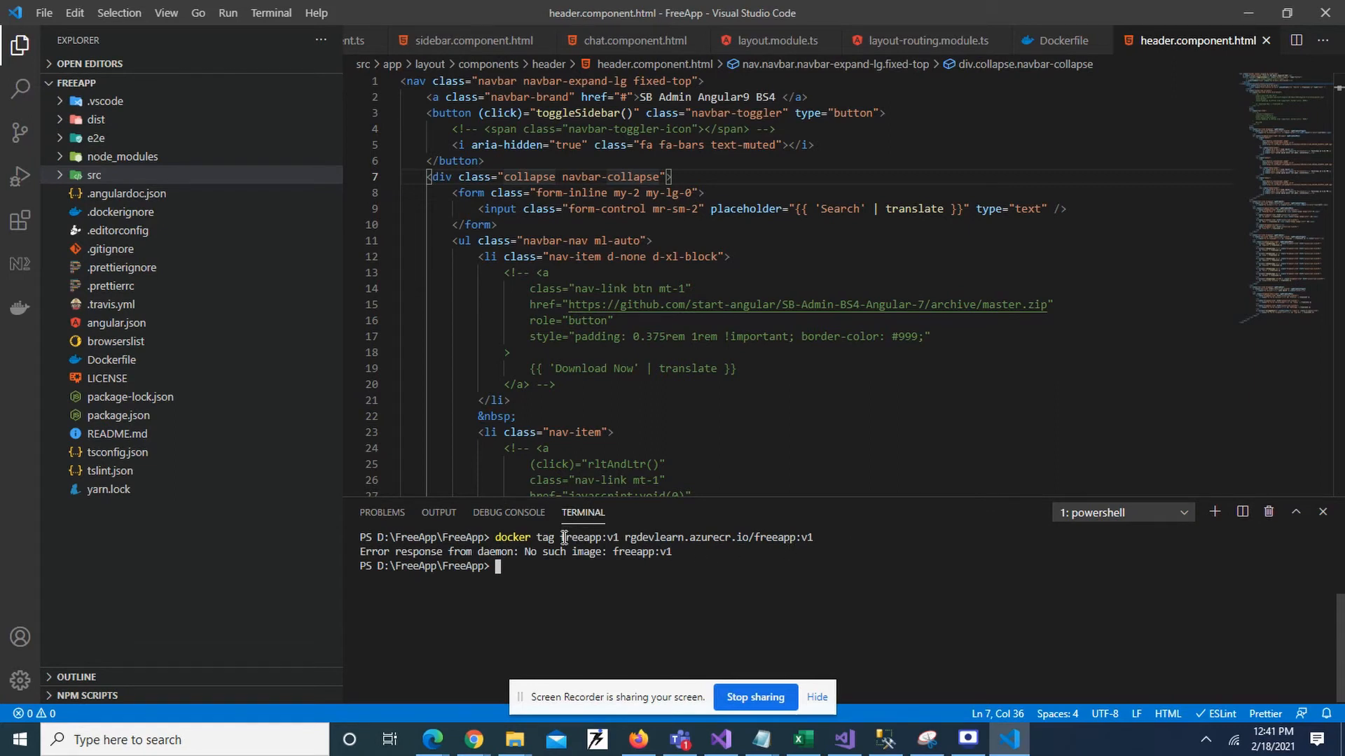
Run docker images again to list the local images.
type("docker")
left_click_drag(496, 537, 729, 534)
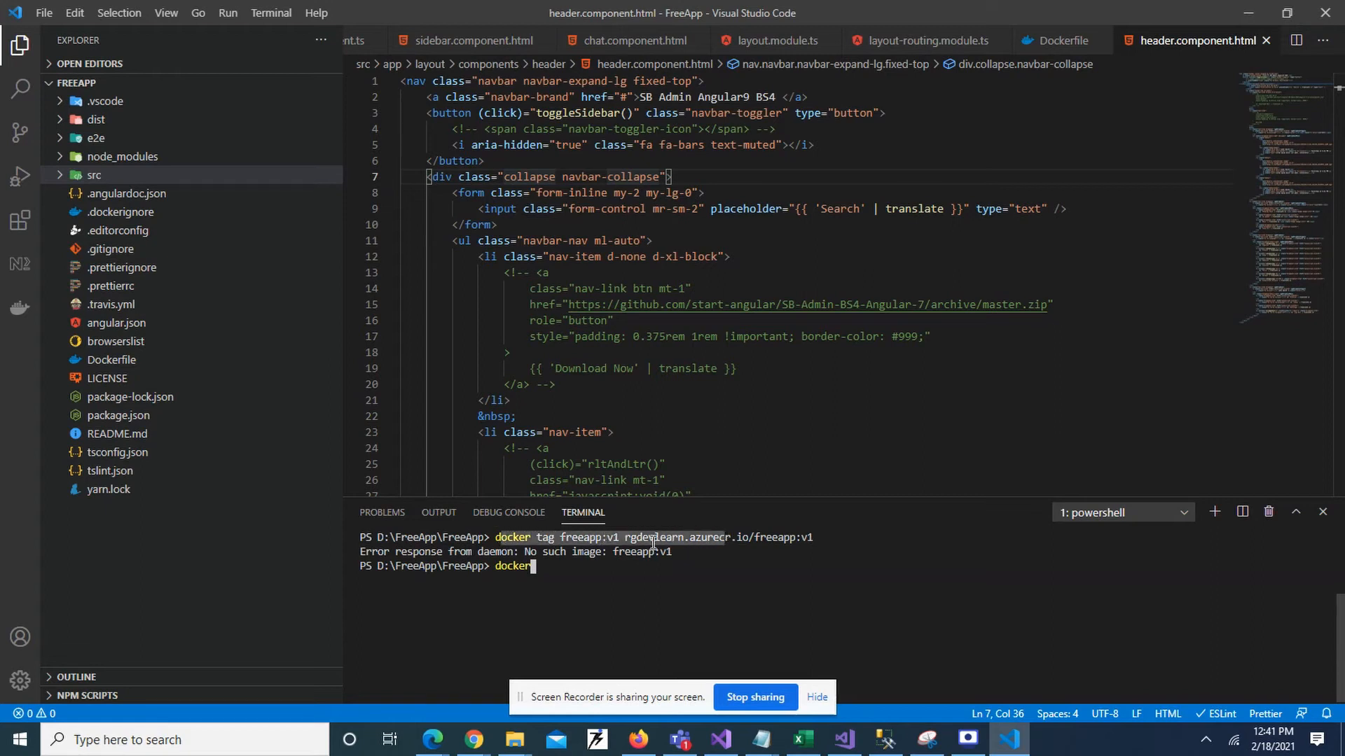
left_click(616, 567)
type("ima")
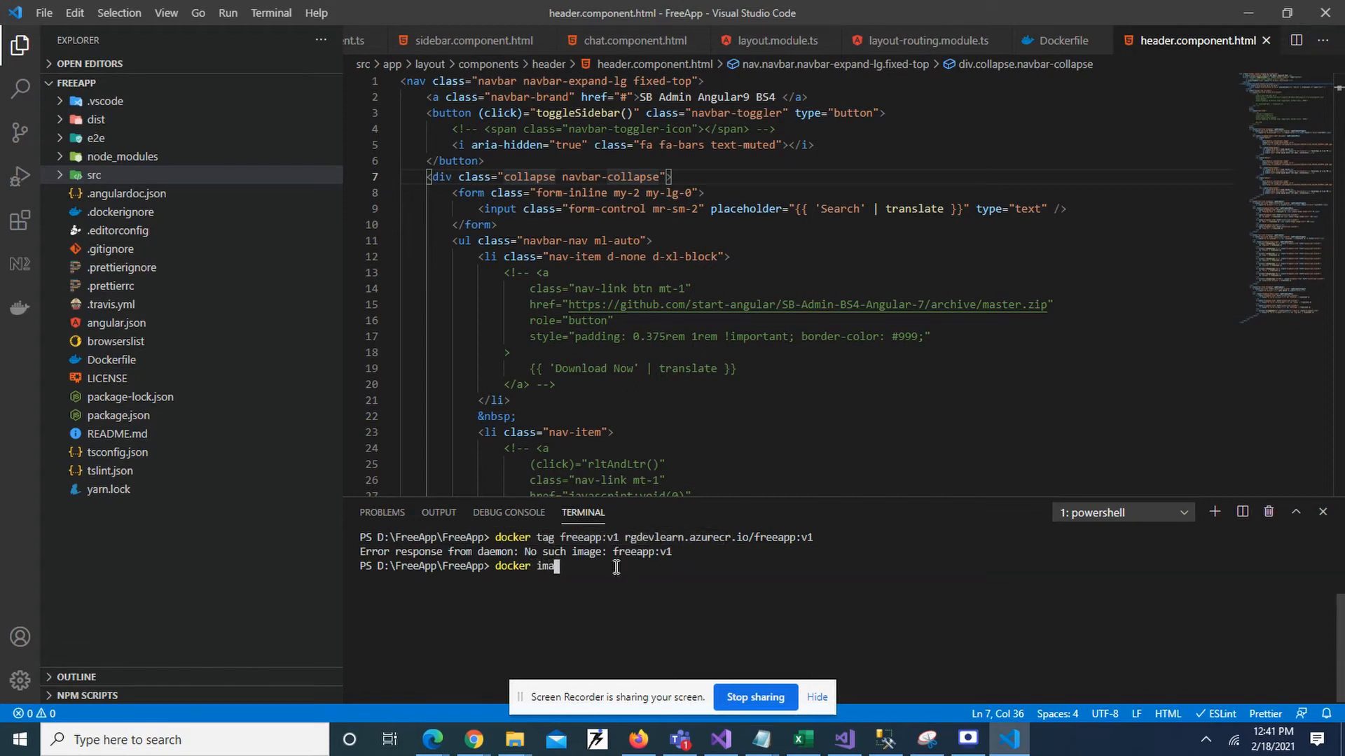
type("ges")
key("Return")
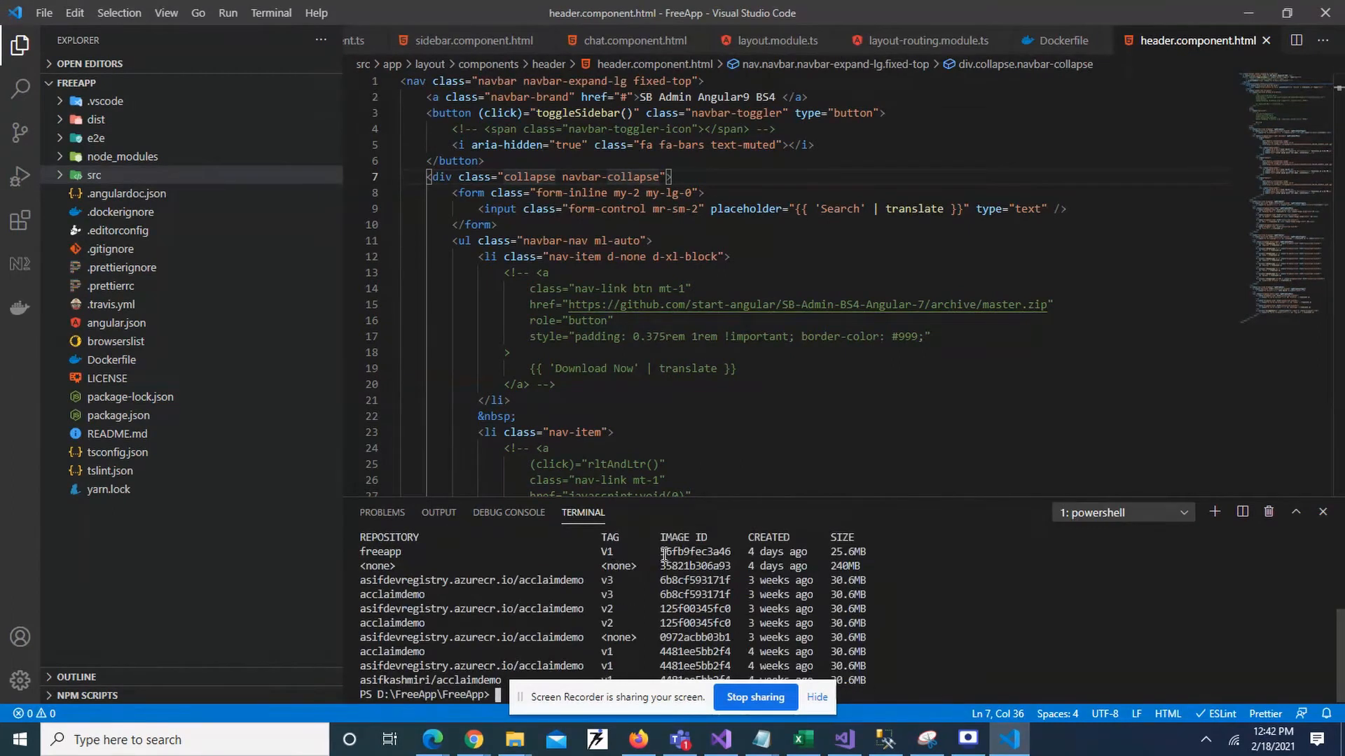
Copy freeapp's image ID 56fb9fec3a46, then clear the terminal with cls.
left_click_drag(660, 553, 730, 553)
key("ctrl+c")
left_click(730, 556, "ctrl")
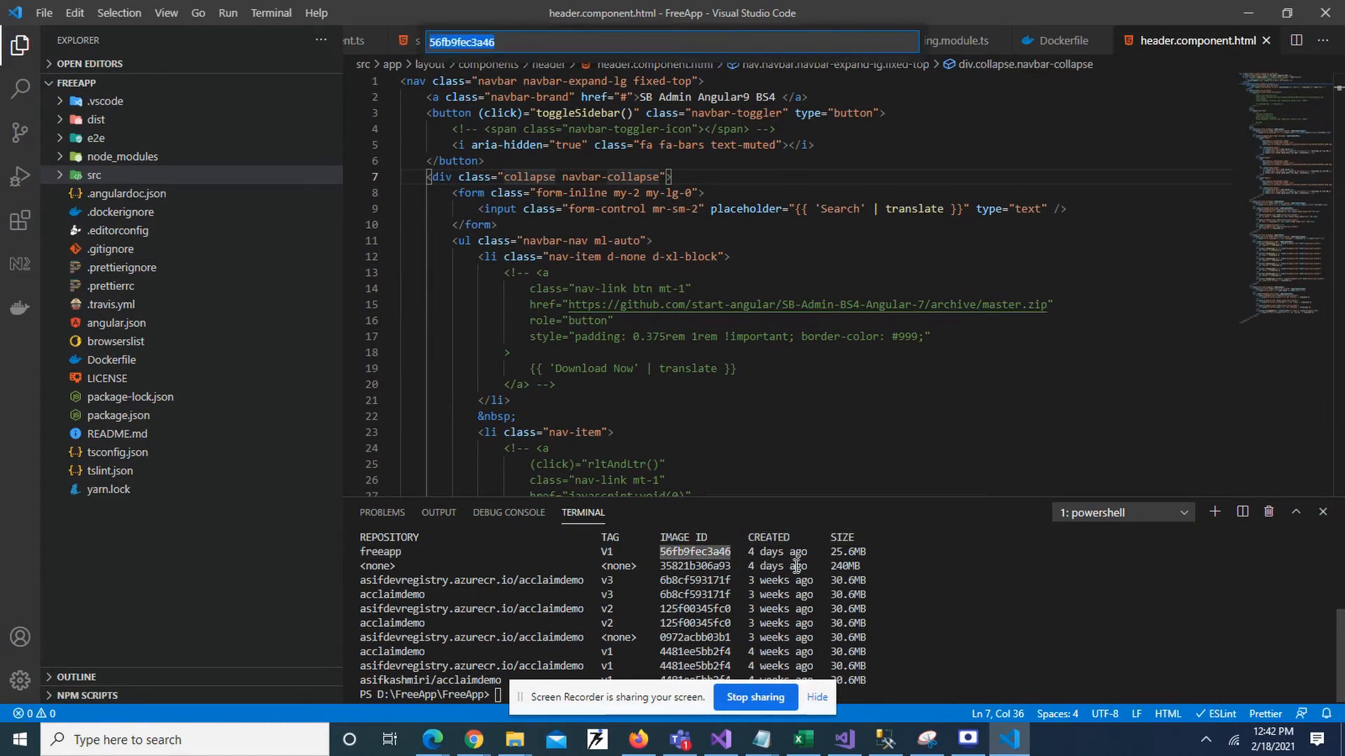
key("alt+Tab")
key("alt+Tab")
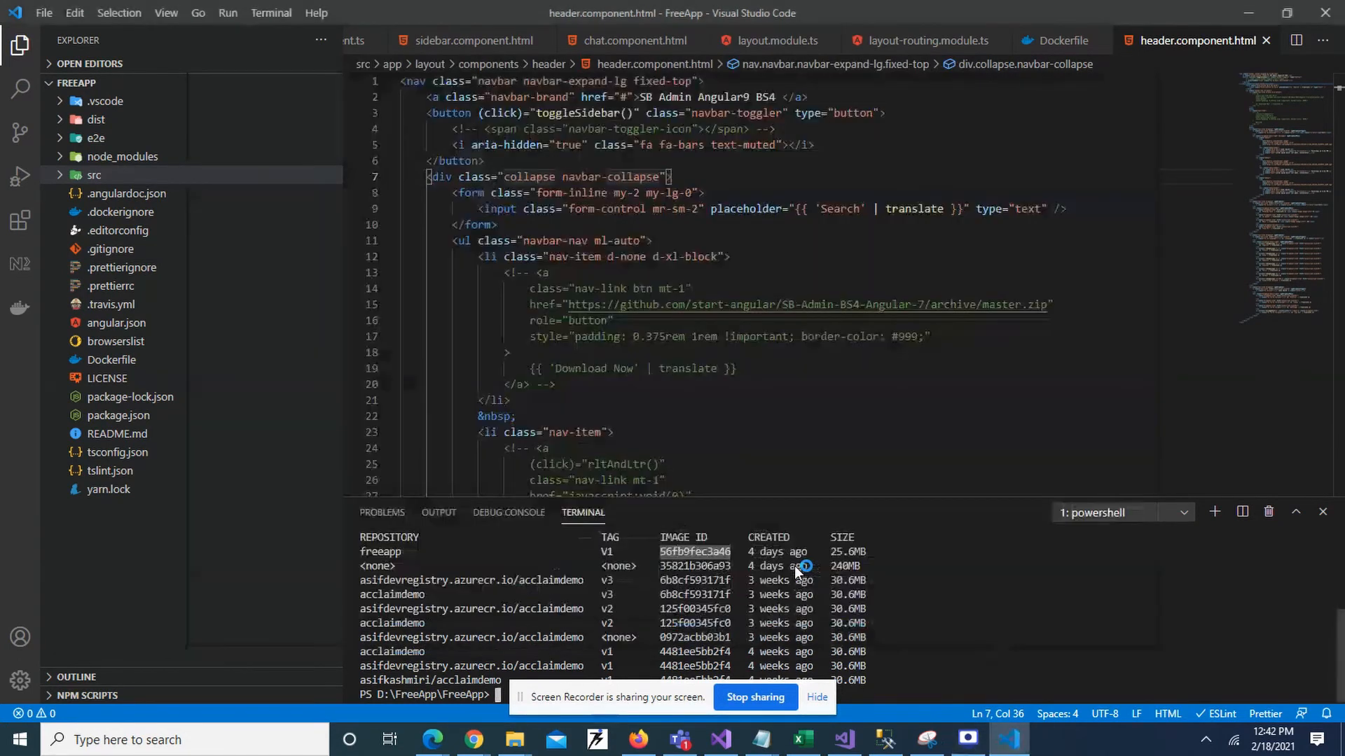
left_click(901, 682)
type("cls")
key("Return")
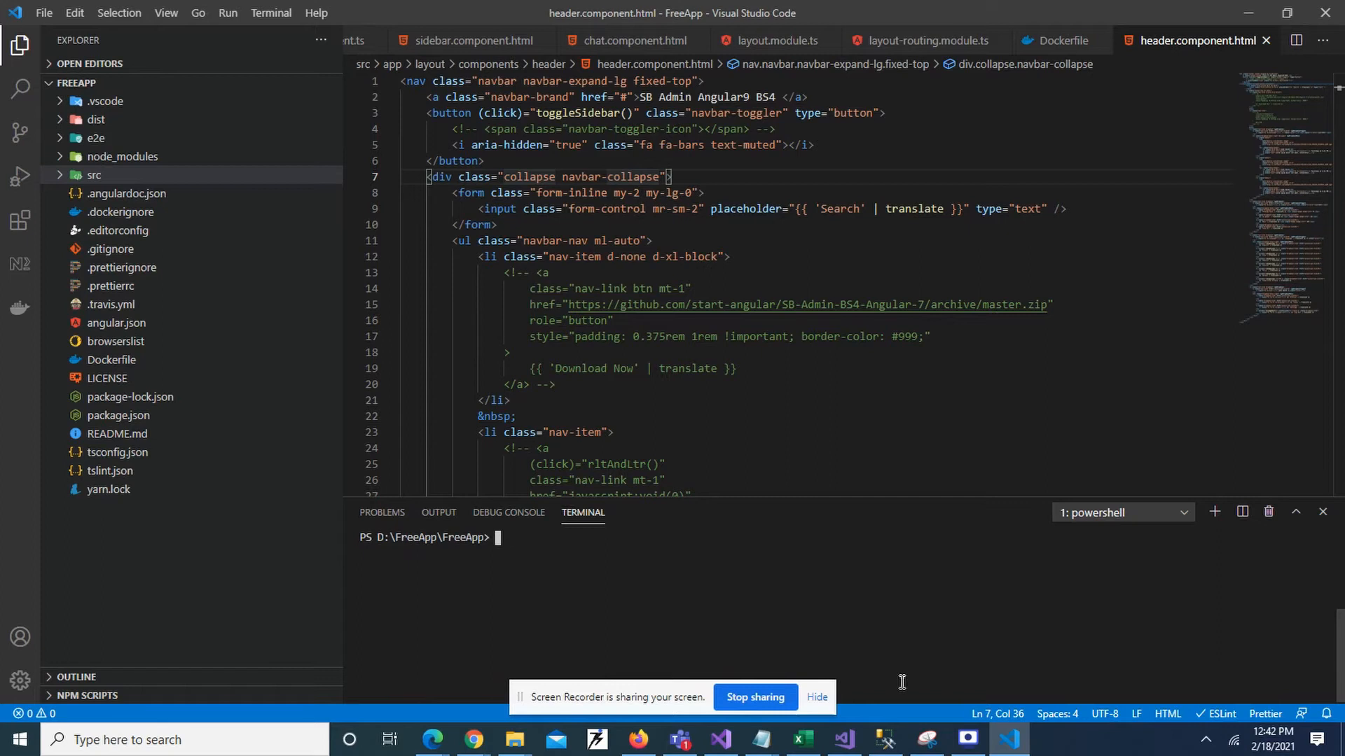
Run docker tag 56fb9fec3a46:v1 rgdevlearn.azurecr.io/56fb9fec3a46:v1, which fails.
key("ctrl+v")
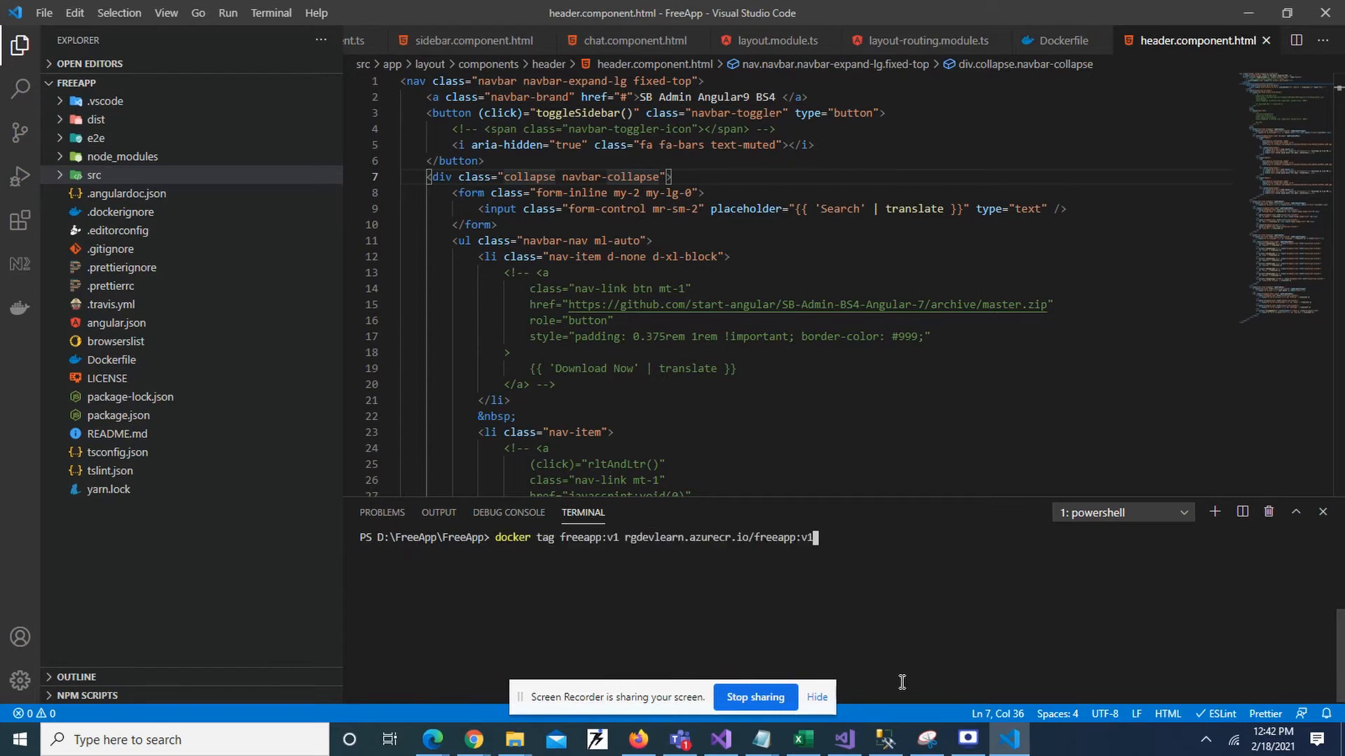
key("BackSpace")
key("BackSpace")
key("BackSpace")
key("BackSpace")
key("BackSpace")
key("BackSpace")
key("BackSpace")
key("BackSpace")
key("BackSpace")
key("BackSpace")
key("ctrl+v")
key("Left")
key("Left")
key("Left")
key("Left")
key("Left")
key("Left")
key("Left")
key("Left")
key("Left")
key("Left")
key("Left")
key("Left")
key("Left")
key("Left")
key("Left")
key("Left")
key("Left")
key("Left")
key("Left")
key("Left")
key("Delete")
key("BackSpace")
key("BackSpace")
key("BackSpace")
key("BackSpace")
key("BackSpace")
key("BackSpace")
key("BackSpace")
key("BackSpace")
key("BackSpace")
key("ctrl+v")
key("Right")
key("Right")
key("Right")
key("Left")
key("Left")
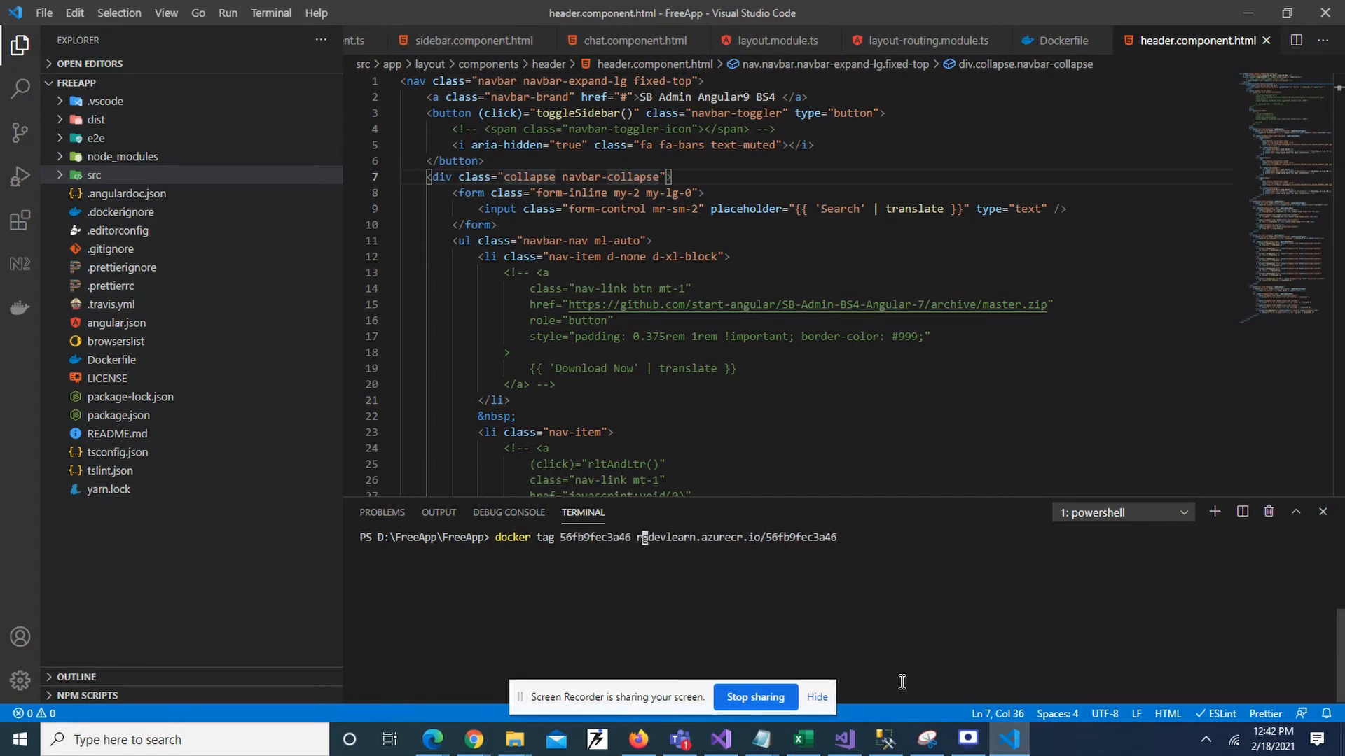
key("Left")
key("Left")
type(":")
type("v1")
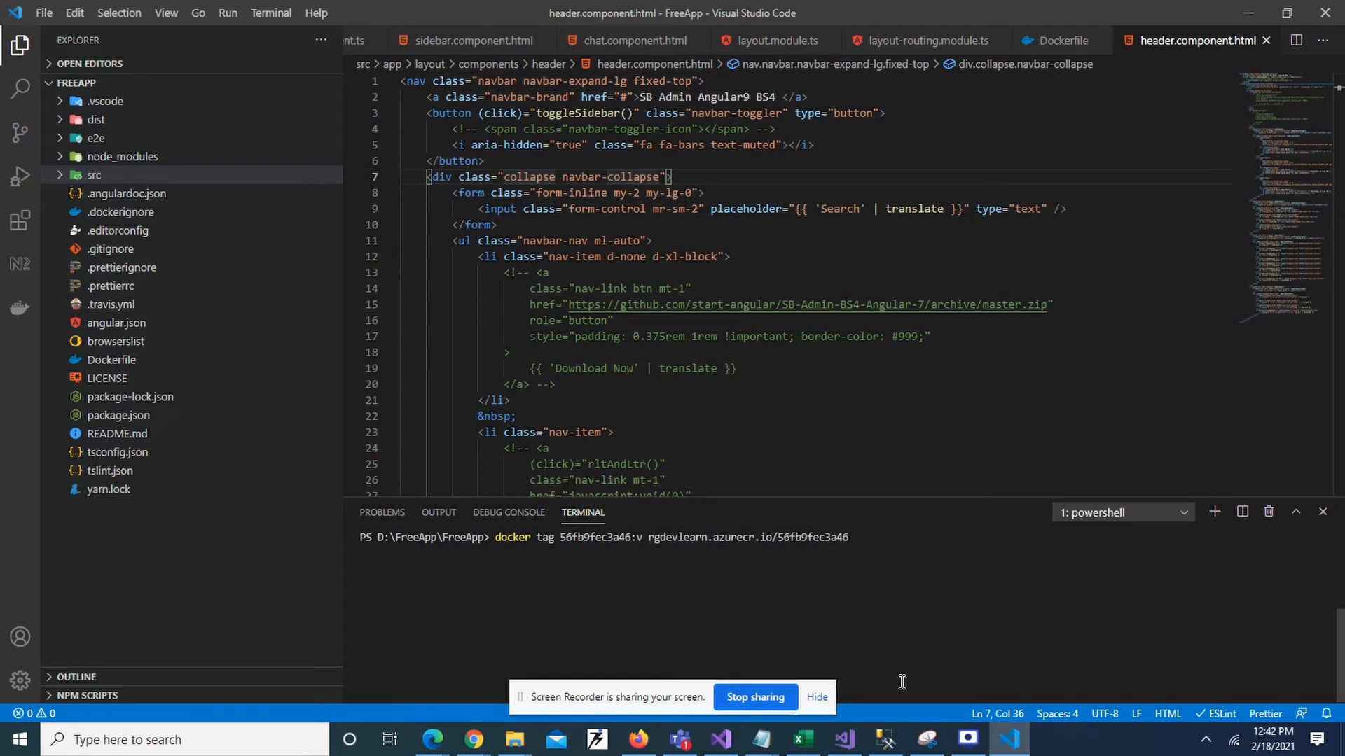
key("Right")
key("Right")
key("Right")
key("Right")
key("Right")
key("Right")
key("Right")
key("Right")
key("Right")
key("Right")
key("Right")
key("Right")
key("Right")
key("Right")
key("Right")
key("Right")
key("Right")
key("Right")
key("Right")
key("Right")
key("Right")
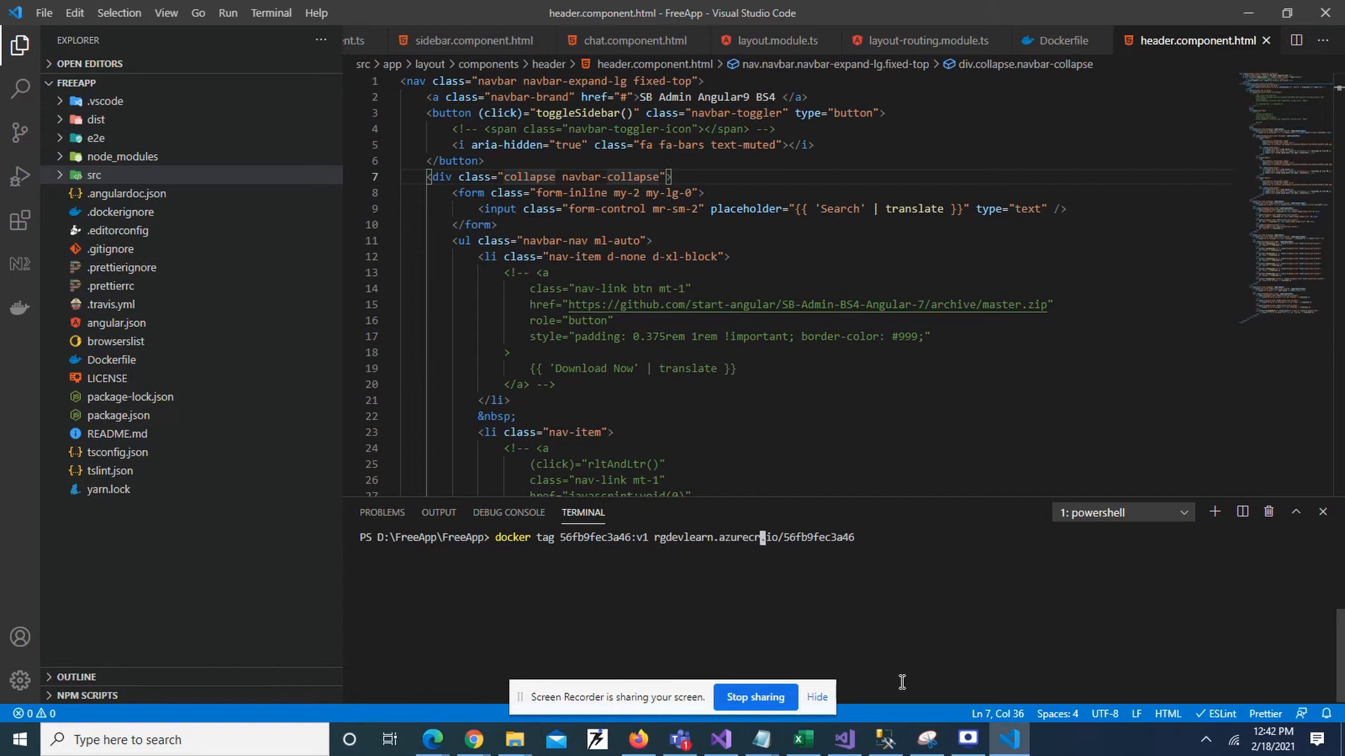
key("Right")
key("Right")
key("Right")
key("Right")
key("Right")
type(":v1")
key("Return")
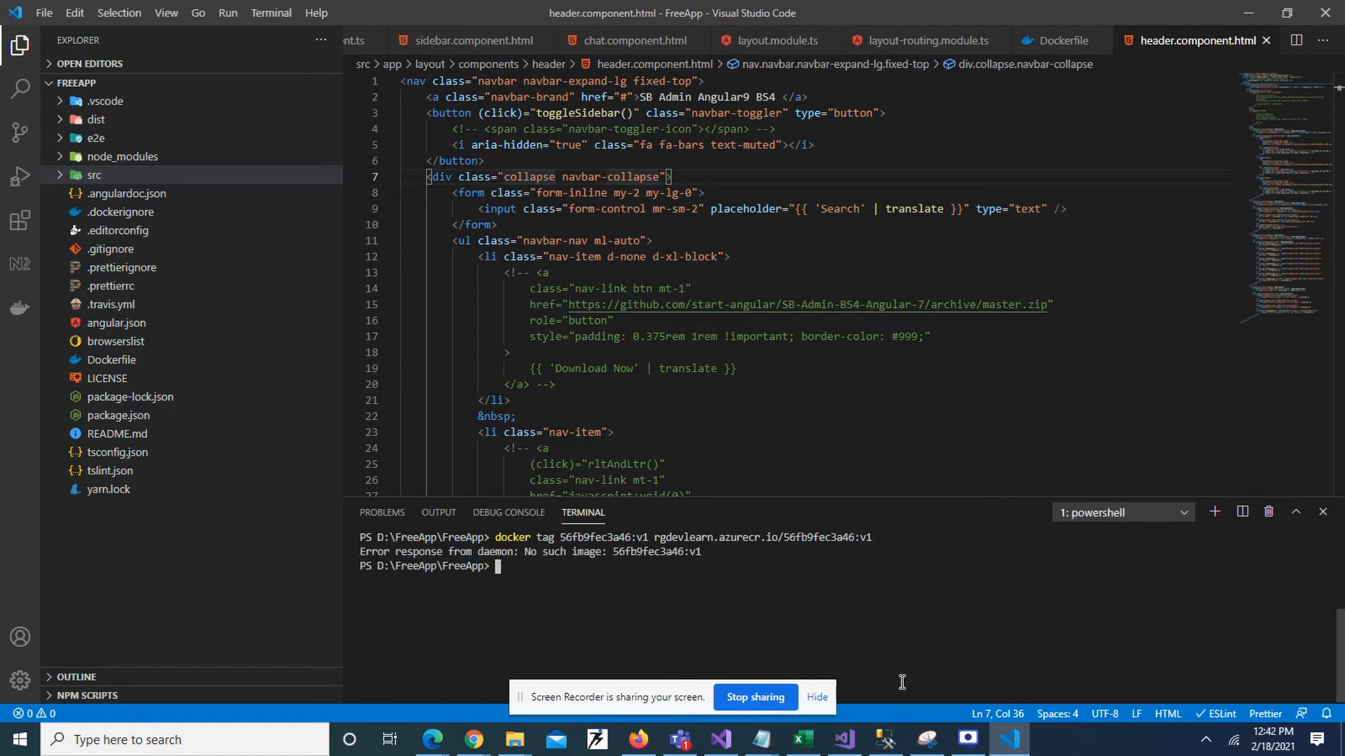
Rerun without the :v1 tags: docker tag 56fb9fec3a46 rgdevlearn.azurecr.io/56fb9fec3a46.
key("Up")
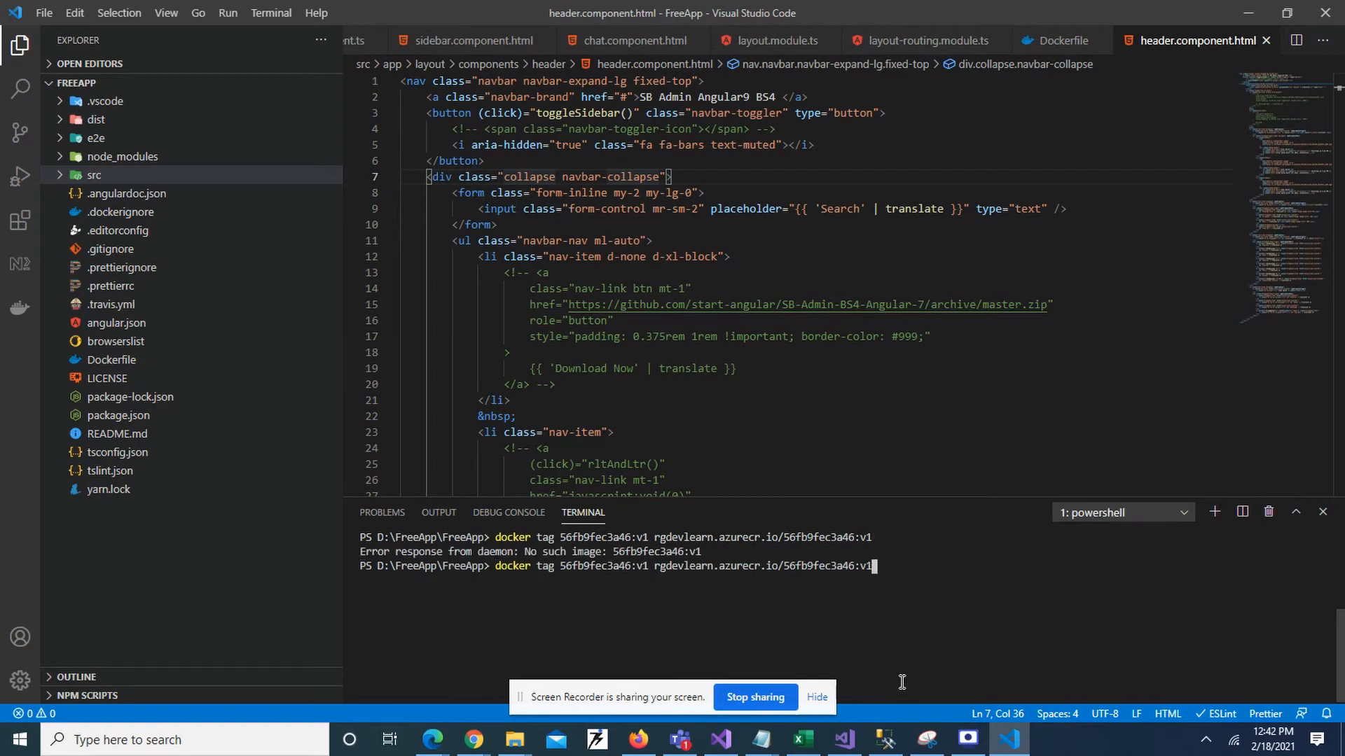
key("BackSpace")
key("BackSpace")
key("BackSpace")
key("Left")
key("Left")
key("Left")
key("Left")
key("Left")
key("Left")
key("Left")
key("Left")
key("Left")
key("Left")
key("Left")
key("Left")
key("Left")
key("Left")
key("Left")
key("Left")
key("Left")
key("Left")
key("Left")
key("Left")
key("Left")
key("Left")
key("BackSpace")
key("BackSpace")
key("BackSpace")
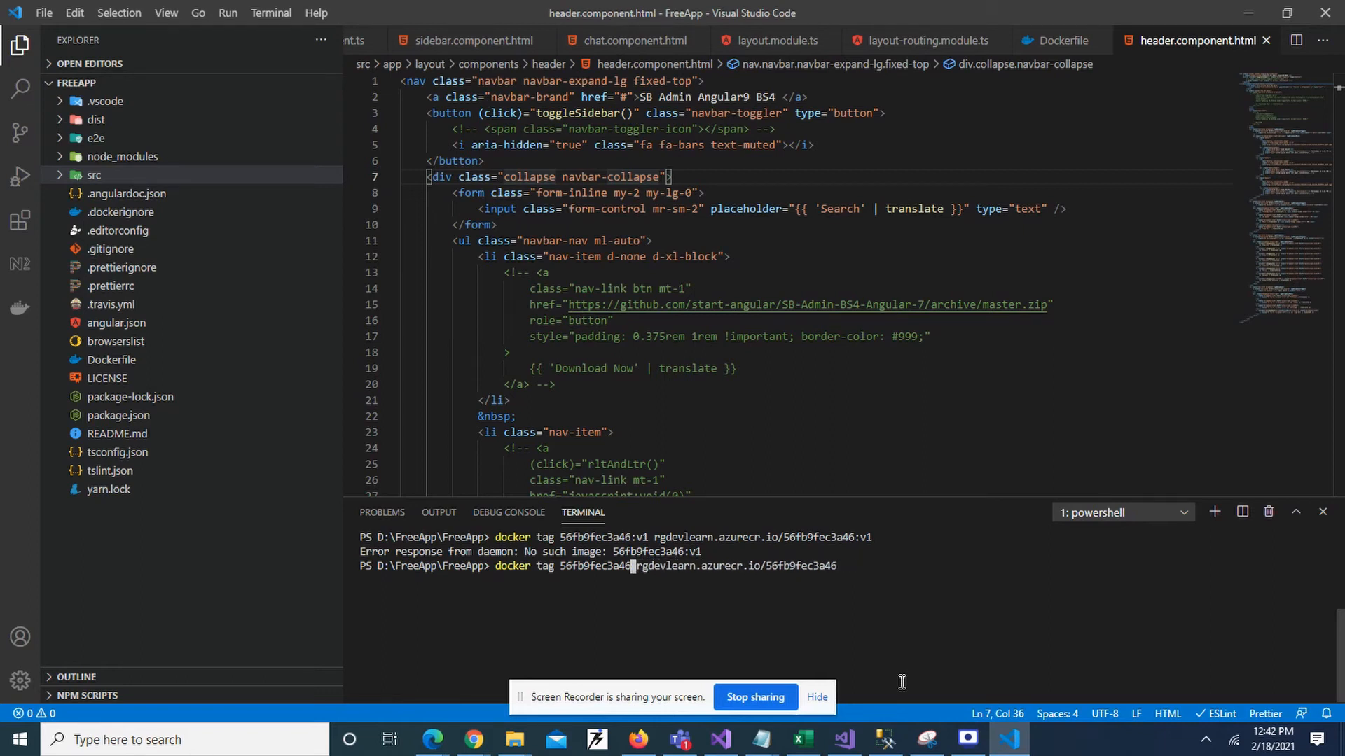
key("Right")
key("Right")
key("Right")
key("Right")
key("Right")
key("Right")
key("Right")
key("Right")
key("Right")
key("Right")
key("Right")
key("Right")
key("Right")
key("Right")
key("Right")
key("Right")
key("Right")
key("Right")
key("Right")
key("Right")
key("Return")
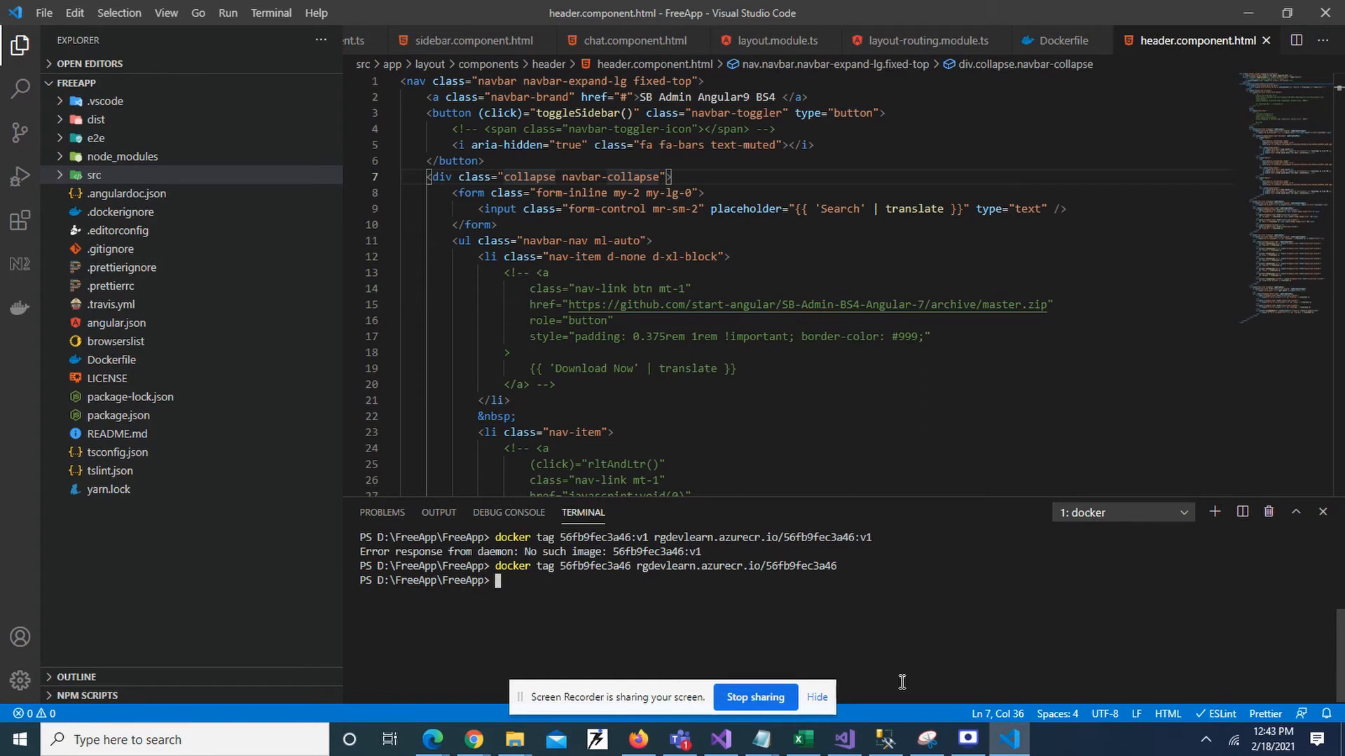
type("docker image")
Run docker images to confirm rgdevlearn.azurecr.io/56fb9fec3a46 tagged latest, then run cls.
key("BackSpace")
key("BackSpace")
key("BackSpace")
key("BackSpace")
type("mages")
key("Return")
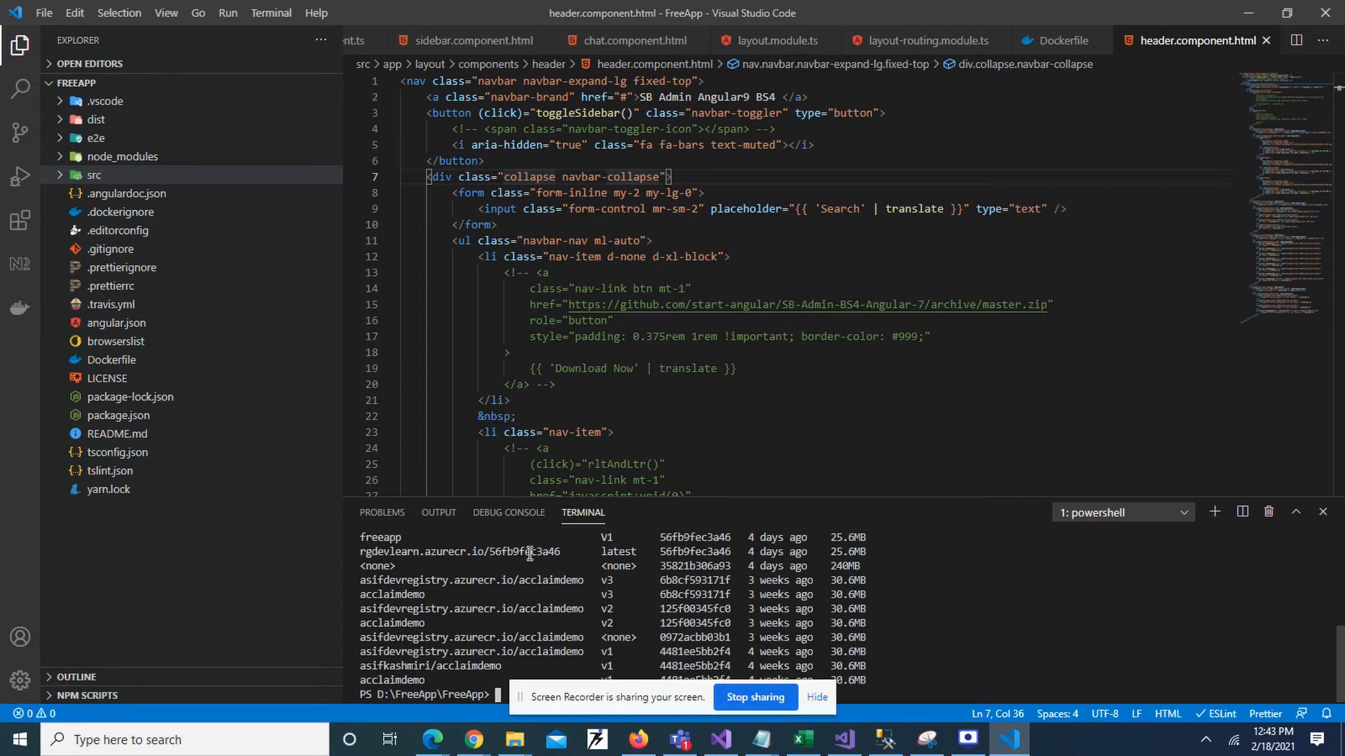
type("cl")
key("Return")
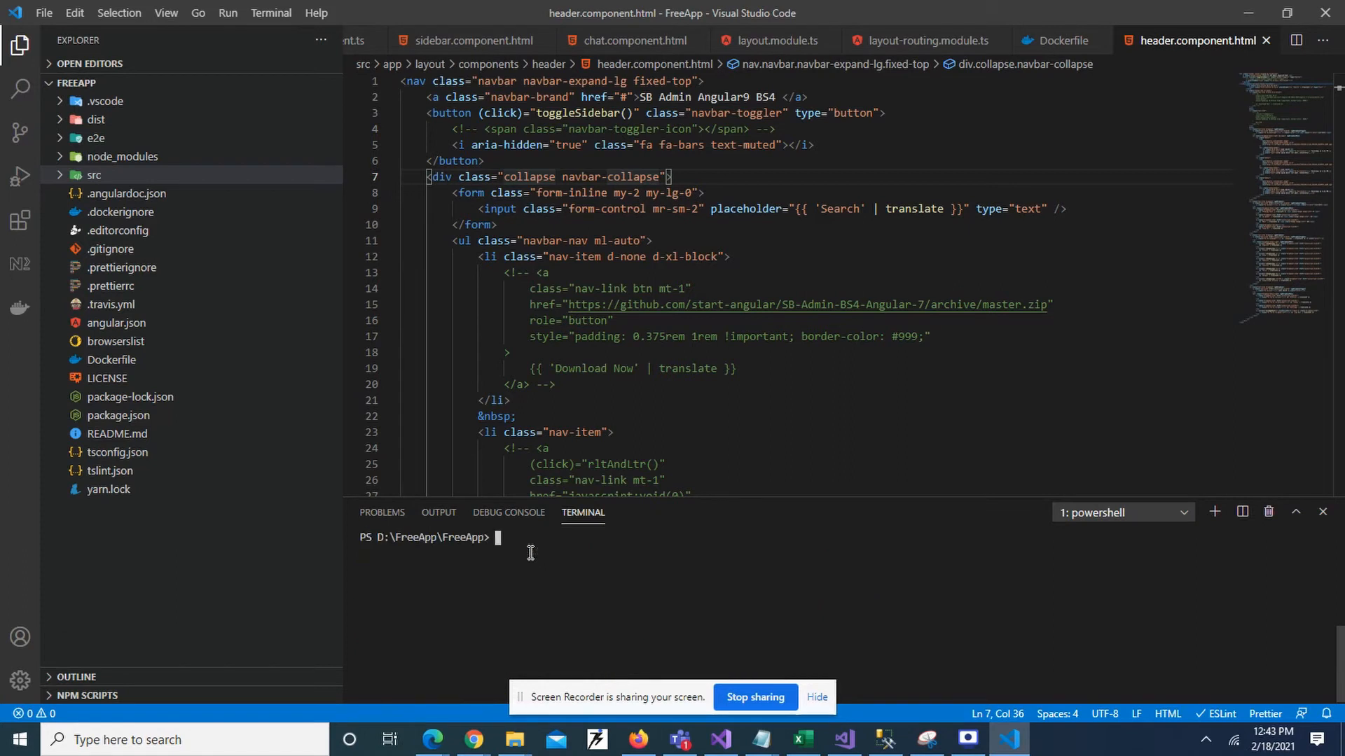
left_click(761, 739)
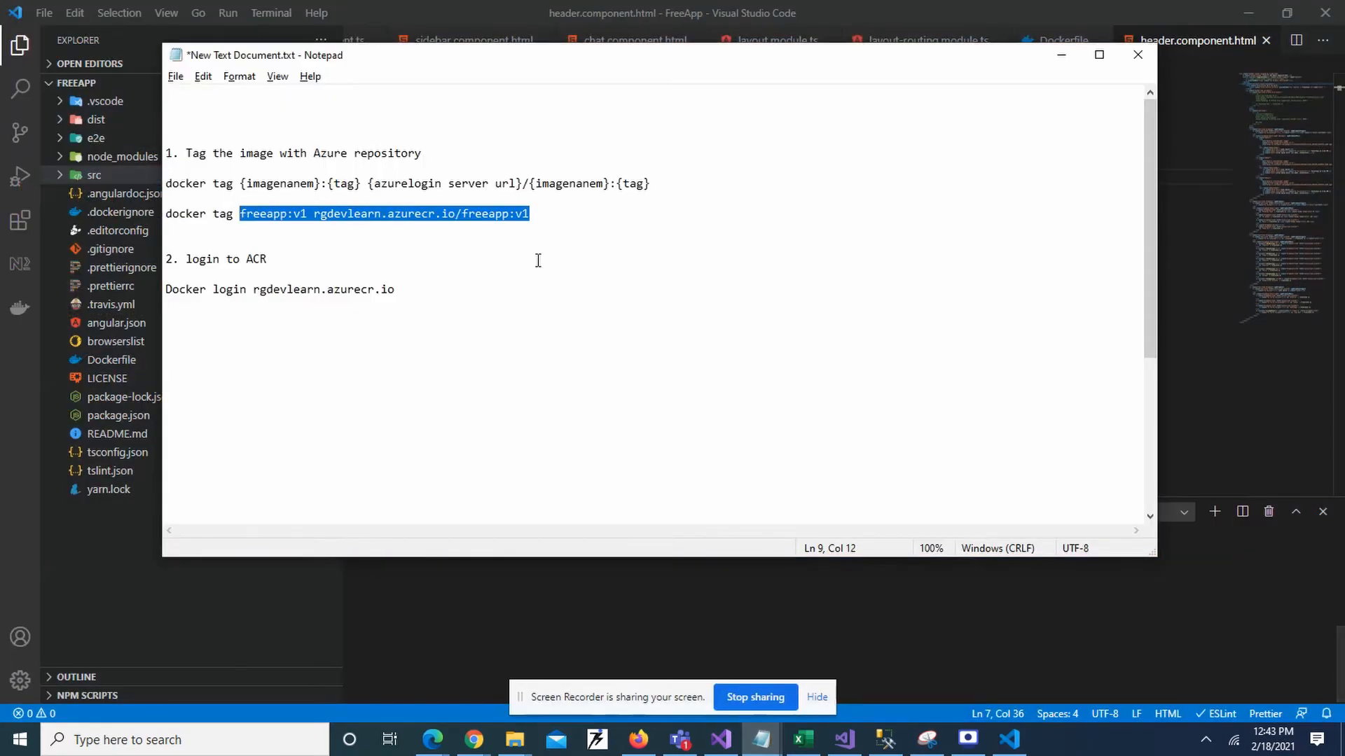
Edit the recalled tag command in the terminal into docker login rgdevlearn.azurecr.io.
left_click(305, 264)
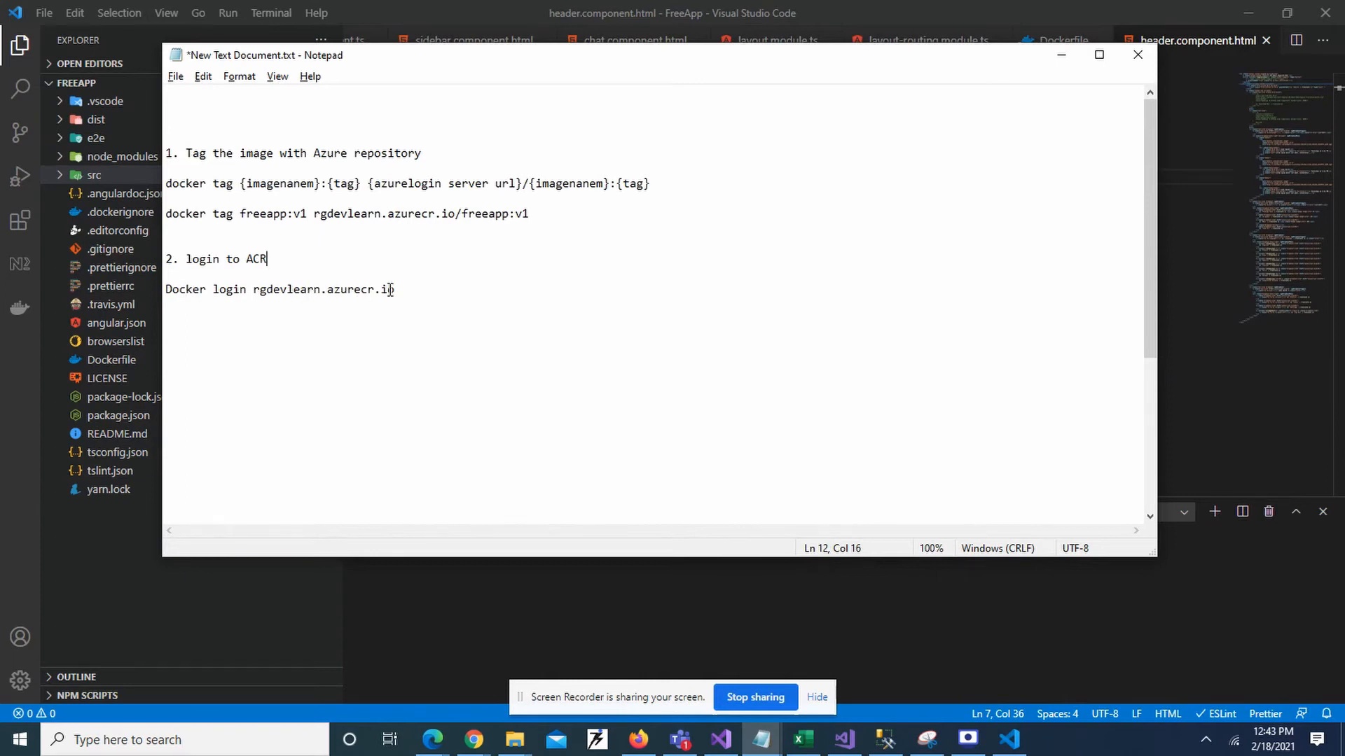
key("alt+Tab")
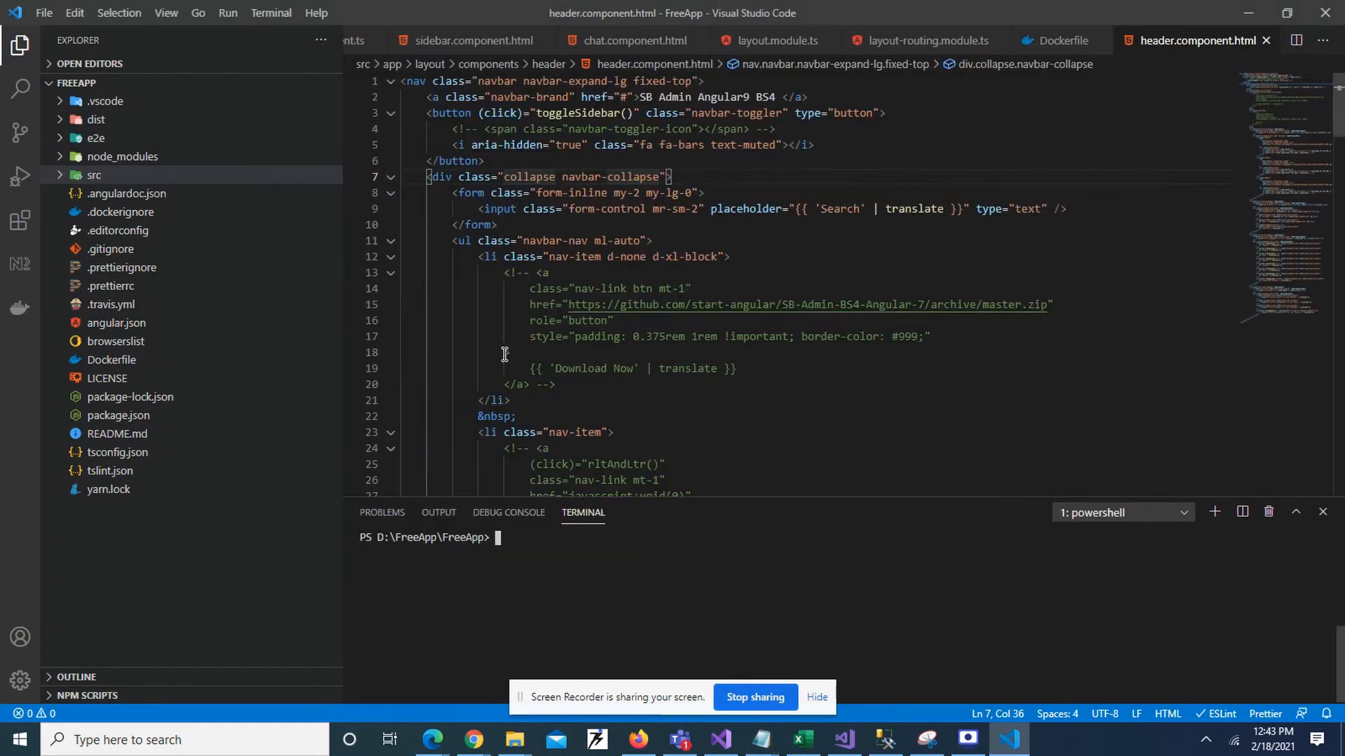
type("cls")
key("Up")
key("Up")
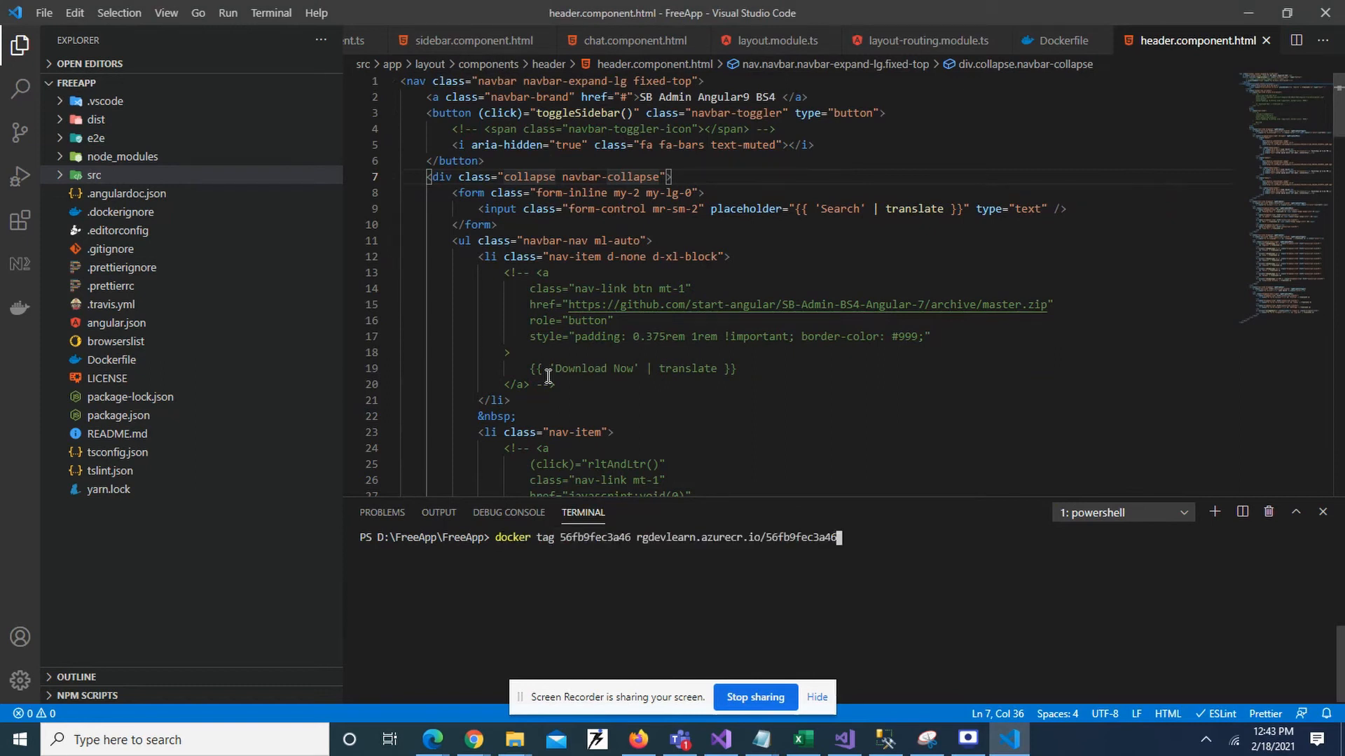
key("BackSpace")
key("BackSpace")
key("BackSpace")
key("BackSpace")
key("BackSpace")
key("BackSpace")
key("BackSpace")
key("BackSpace")
key("BackSpace")
key("BackSpace")
key("BackSpace")
key("BackSpace")
key("Left")
key("Left")
key("Left")
key("Left")
key("Left")
key("Left")
key("Left")
key("Left")
key("Left")
key("Left")
key("Left")
key("Left")
key("Left")
key("Left")
key("Left")
key("Left")
key("Left")
key("Left")
key("Left")
key("Left")
key("BackSpace")
key("BackSpace")
key("BackSpace")
key("BackSpace")
key("BackSpace")
key("BackSpace")
key("BackSpace")
key("BackSpace")
key("BackSpace")
key("BackSpace")
key("BackSpace")
key("BackSpace")
key("BackSpace")
key("BackSpace")
key("BackSpace")
key("BackSpace")
type("login")
key("Right")
key("Right")
key("Right")
key("Right")
key("Right")
key("Right")
key("Right")
key("Right")
key("Right")
key("Right")
key("Right")
key("Right")
key("Right")
key("Right")
key("Right")
key("Right")
key("Right")
key("Right")
key("Right")
key("Right")
key("Right")
key("BackSpace")
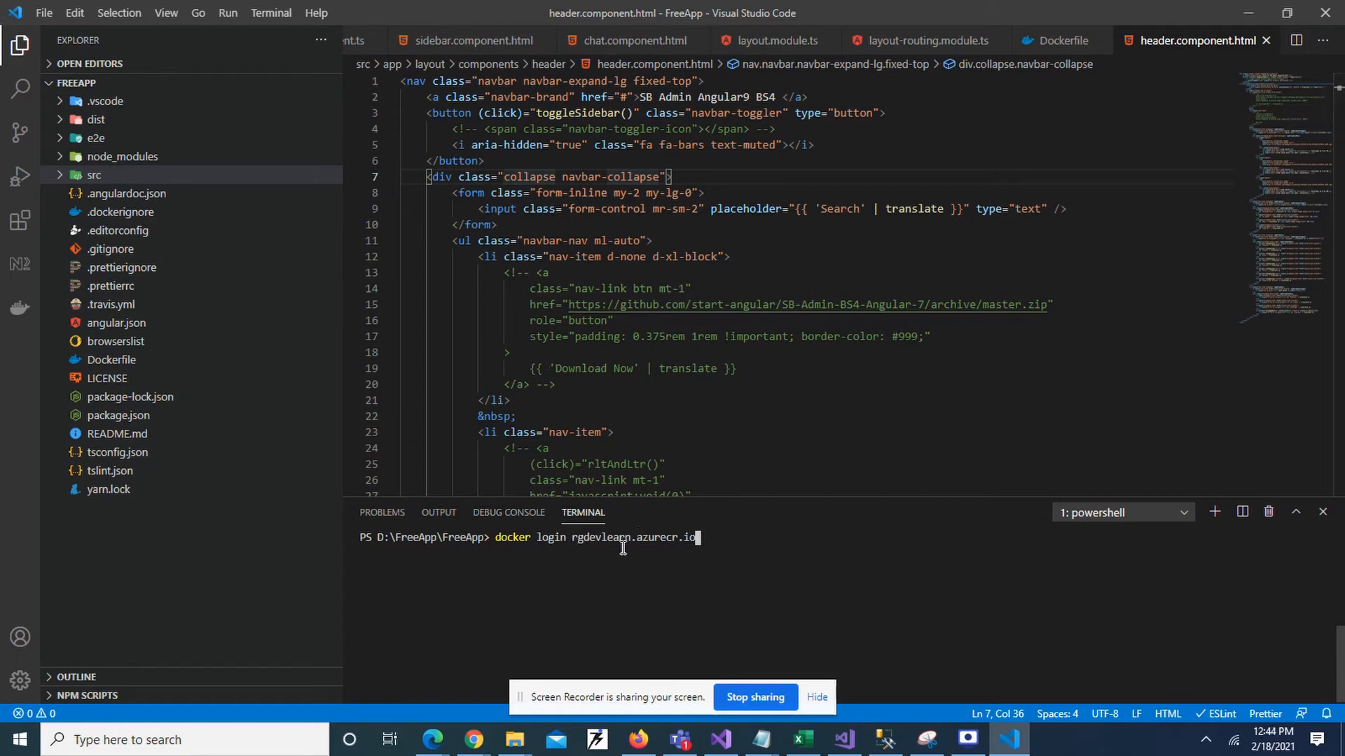
Check the login line against the Notepad notes and run it, reaching the username prompt.
mouse_move(760, 746)
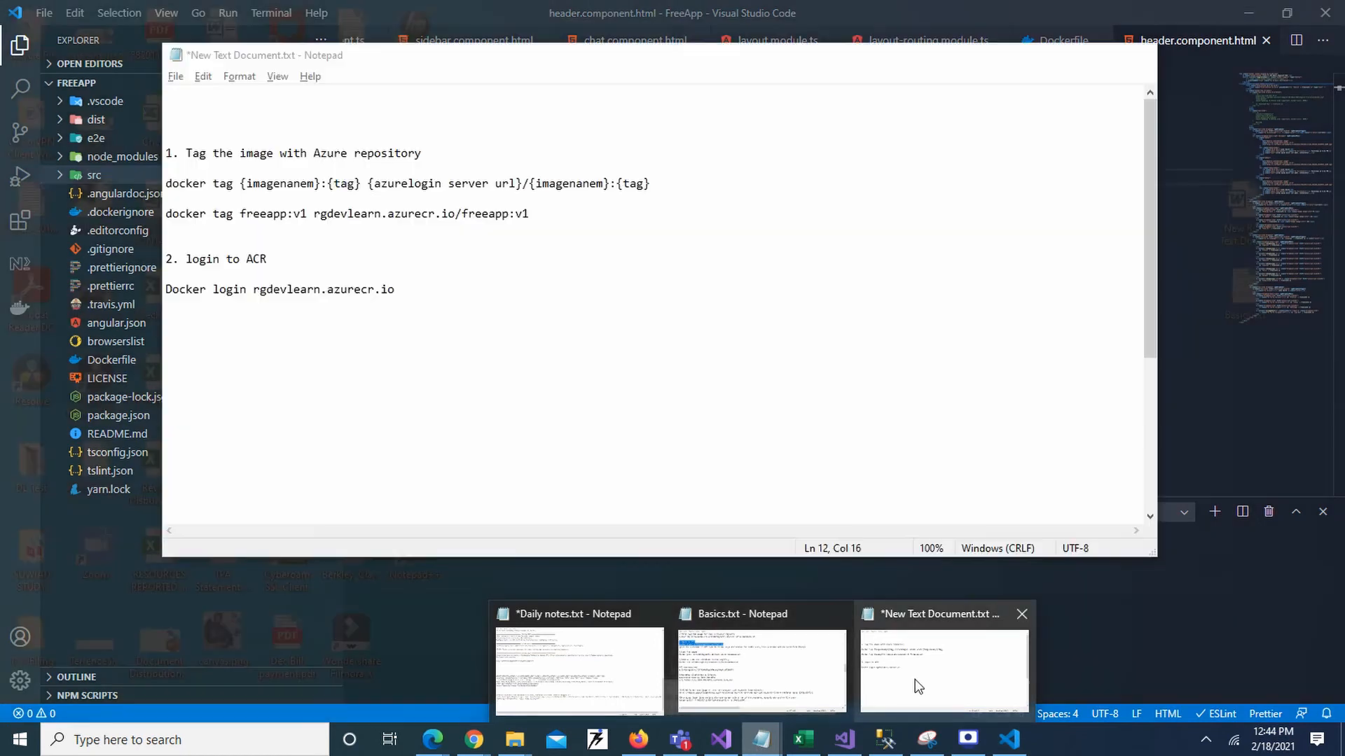
left_click(915, 685)
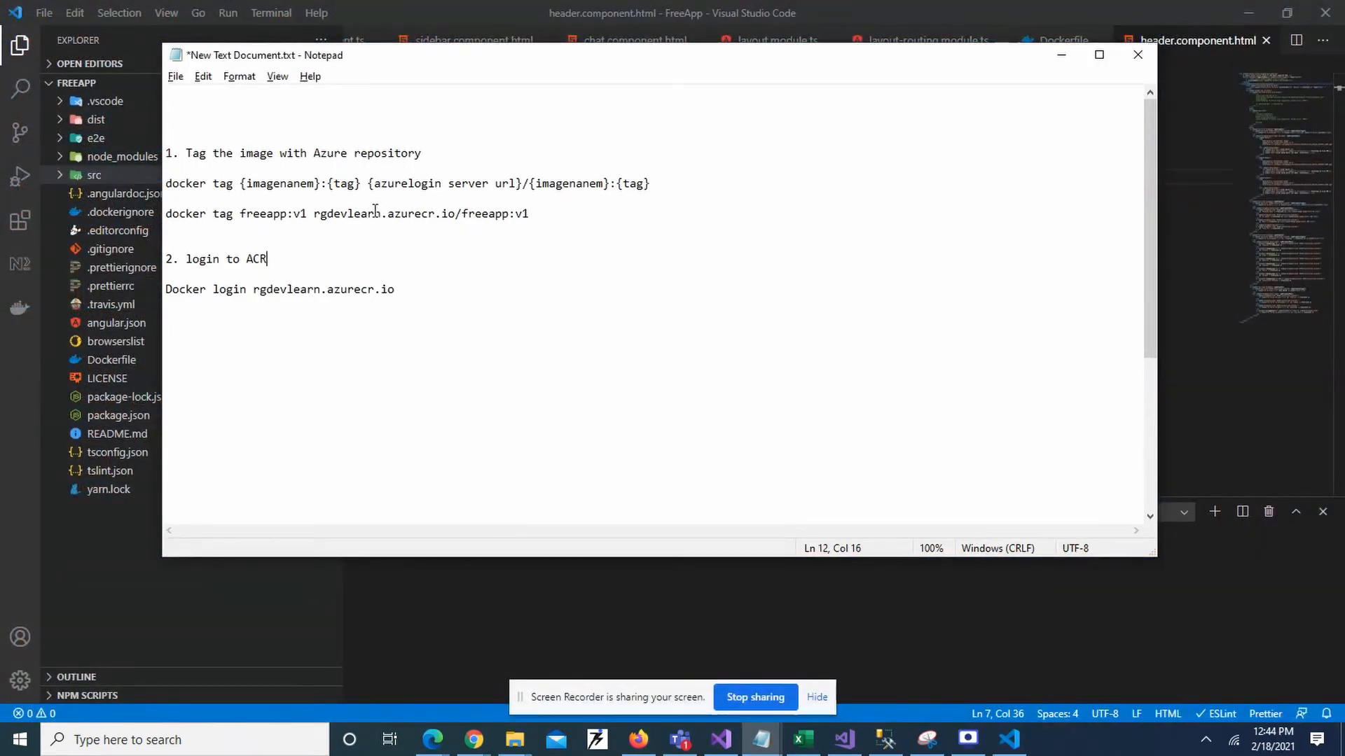
left_click_drag(317, 215, 510, 211)
left_click(509, 211)
key("alt+Tab")
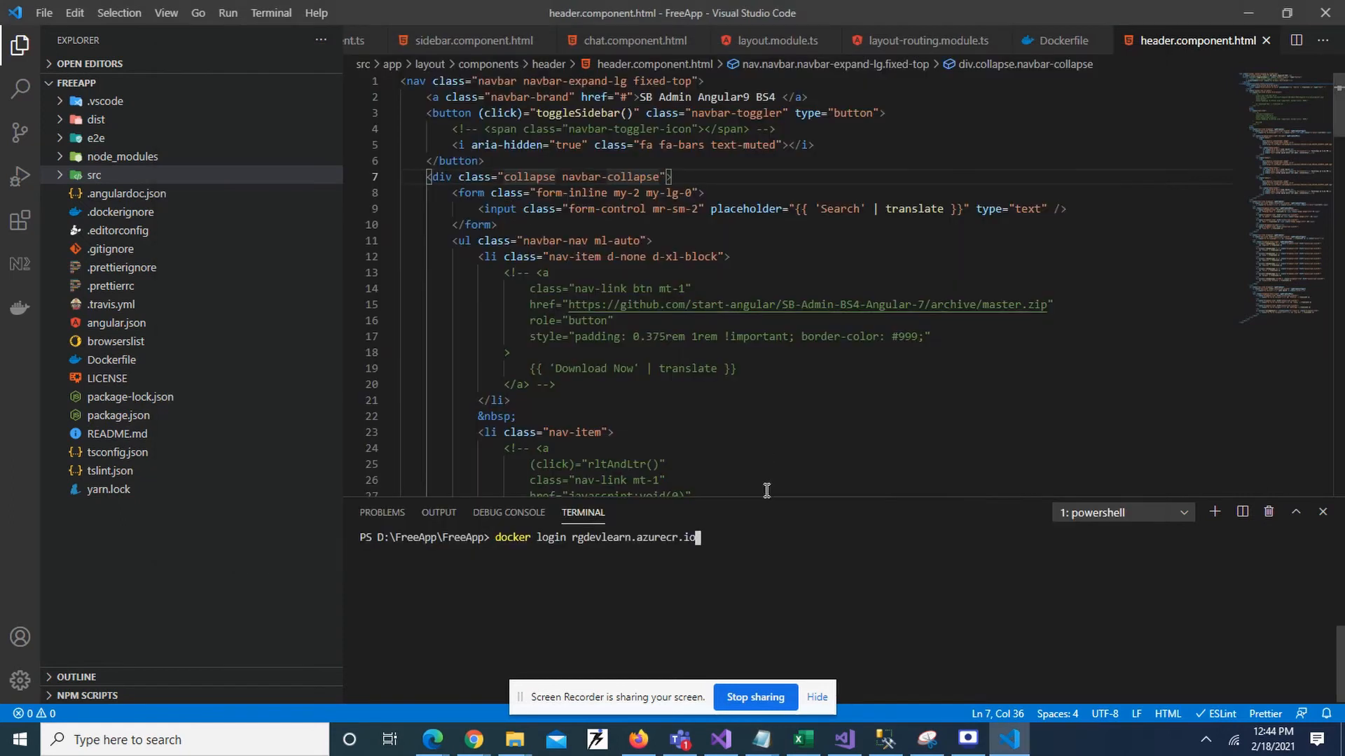
key("Return")
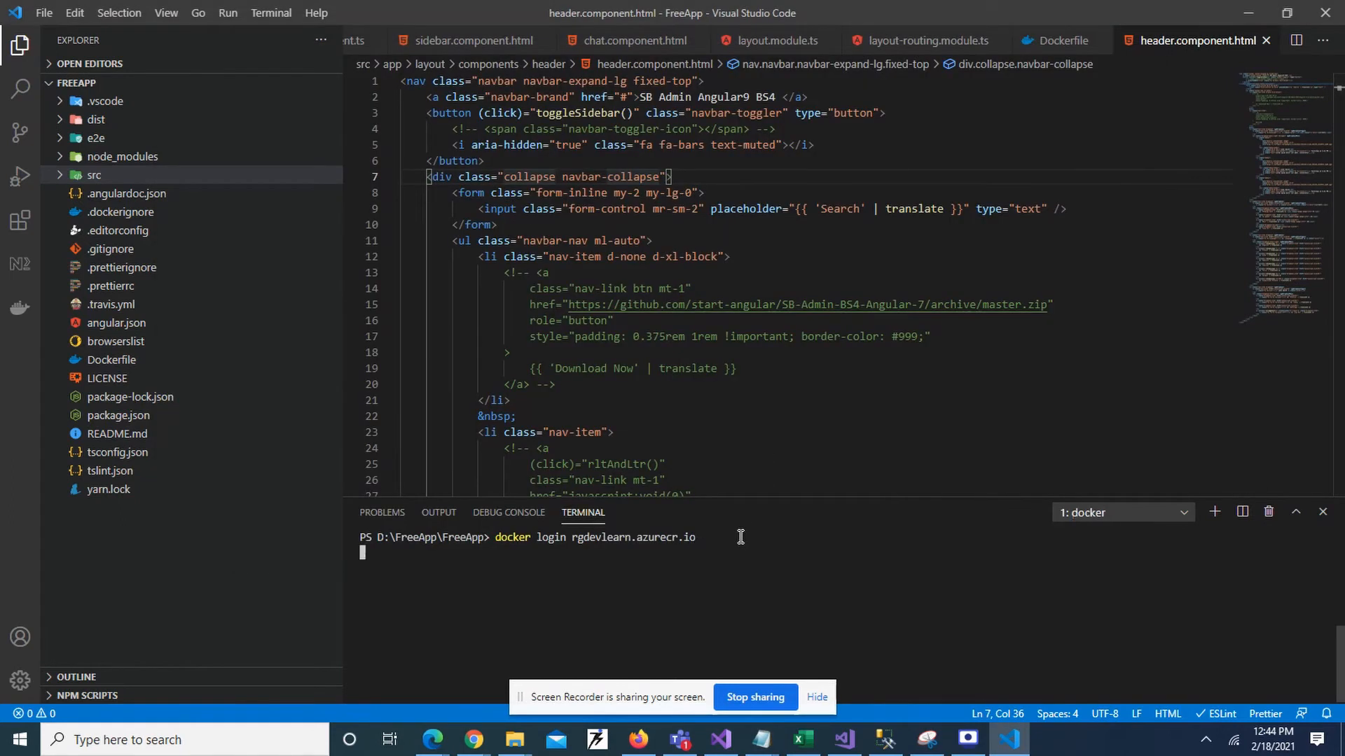
key("alt+Tab")
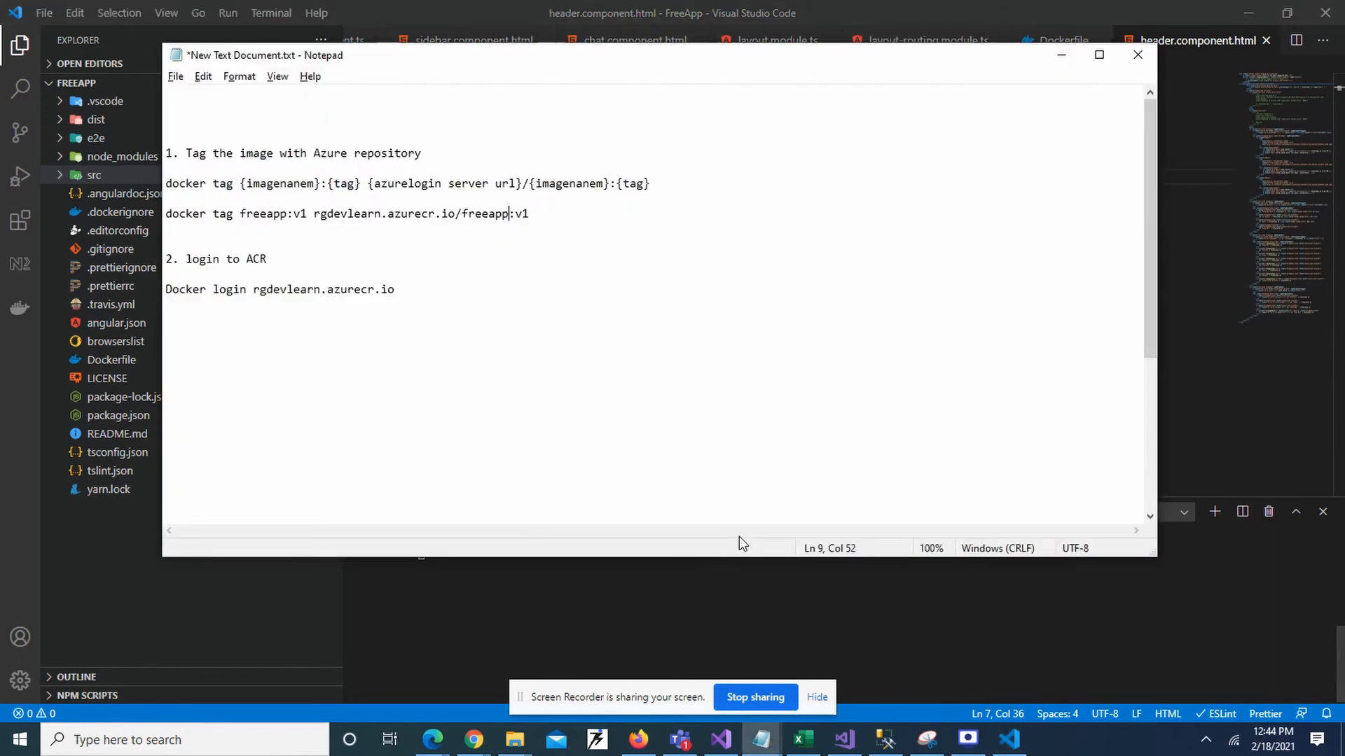
key("alt+Tab")
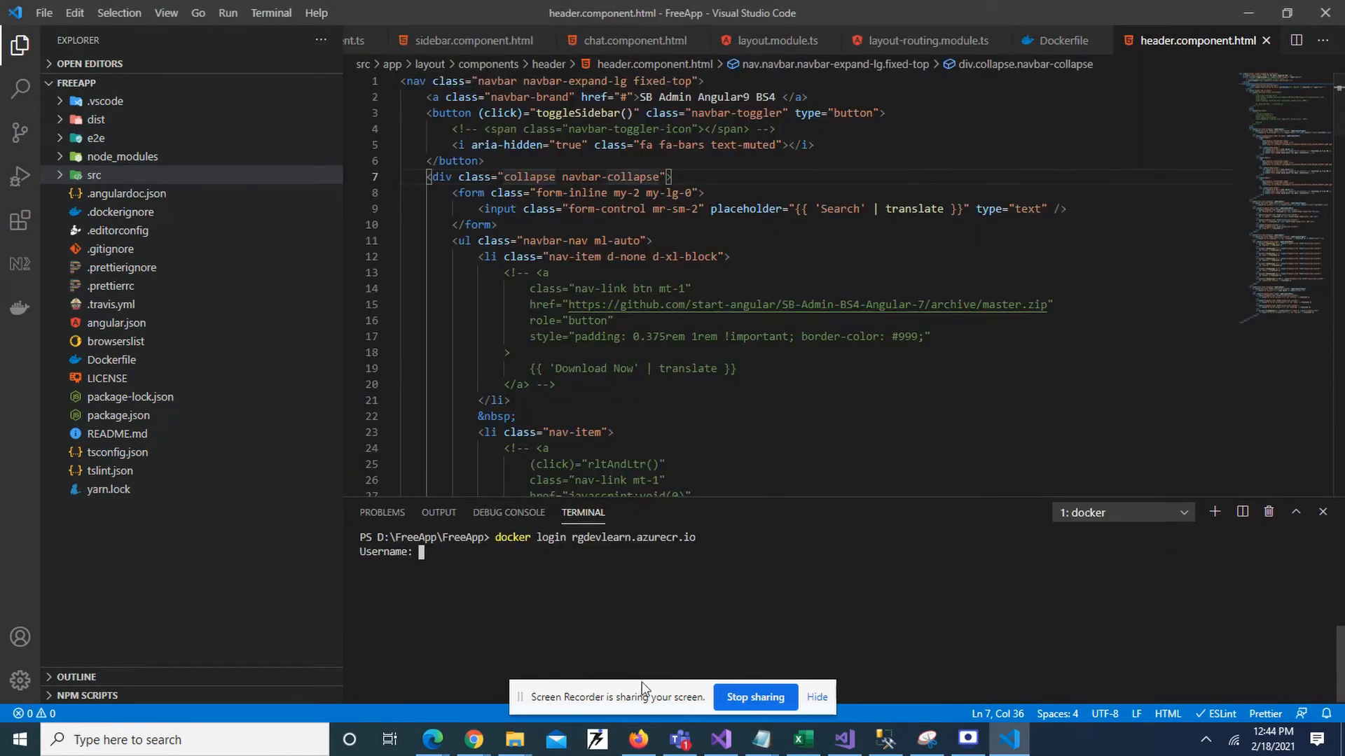
Enter the registry's admin username from Access keys at the docker login prompt.
left_click(638, 738)
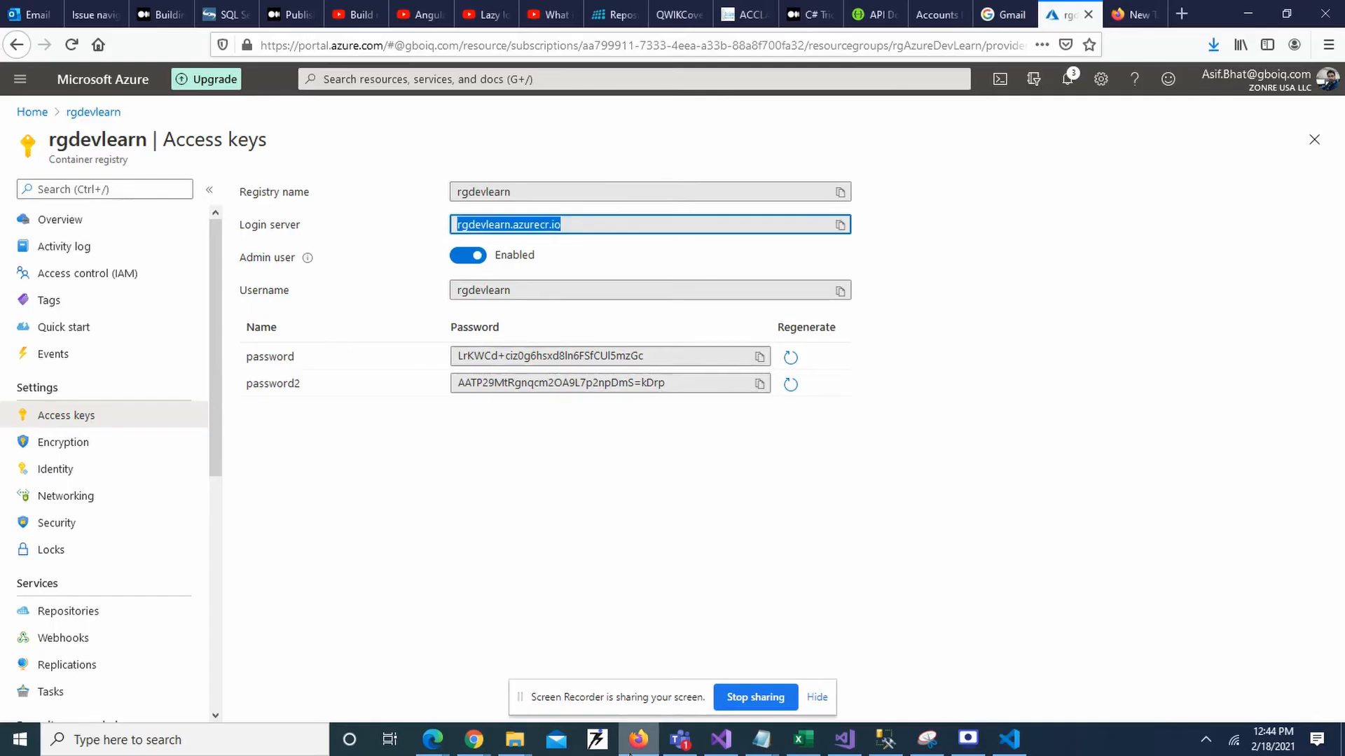
left_click(524, 288)
key("ctrl+c")
key("alt+Tab")
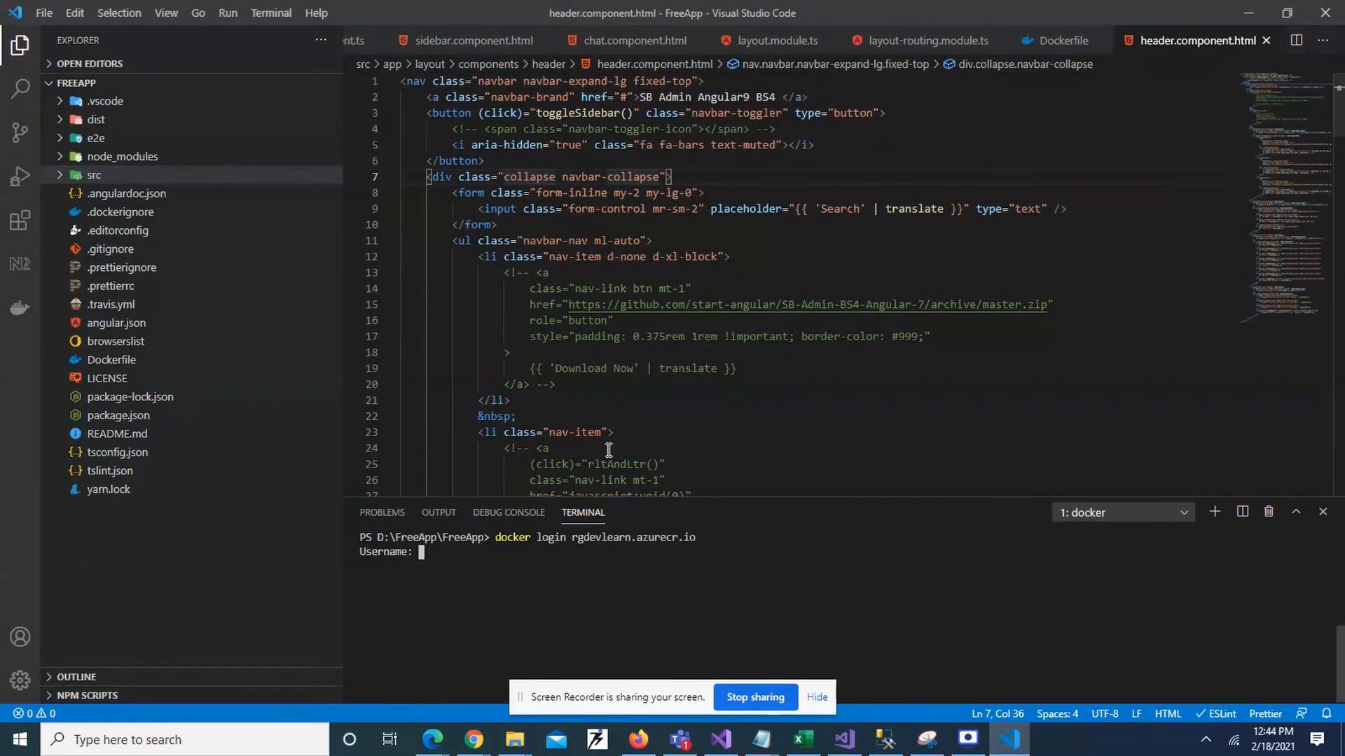
key("ctrl+v")
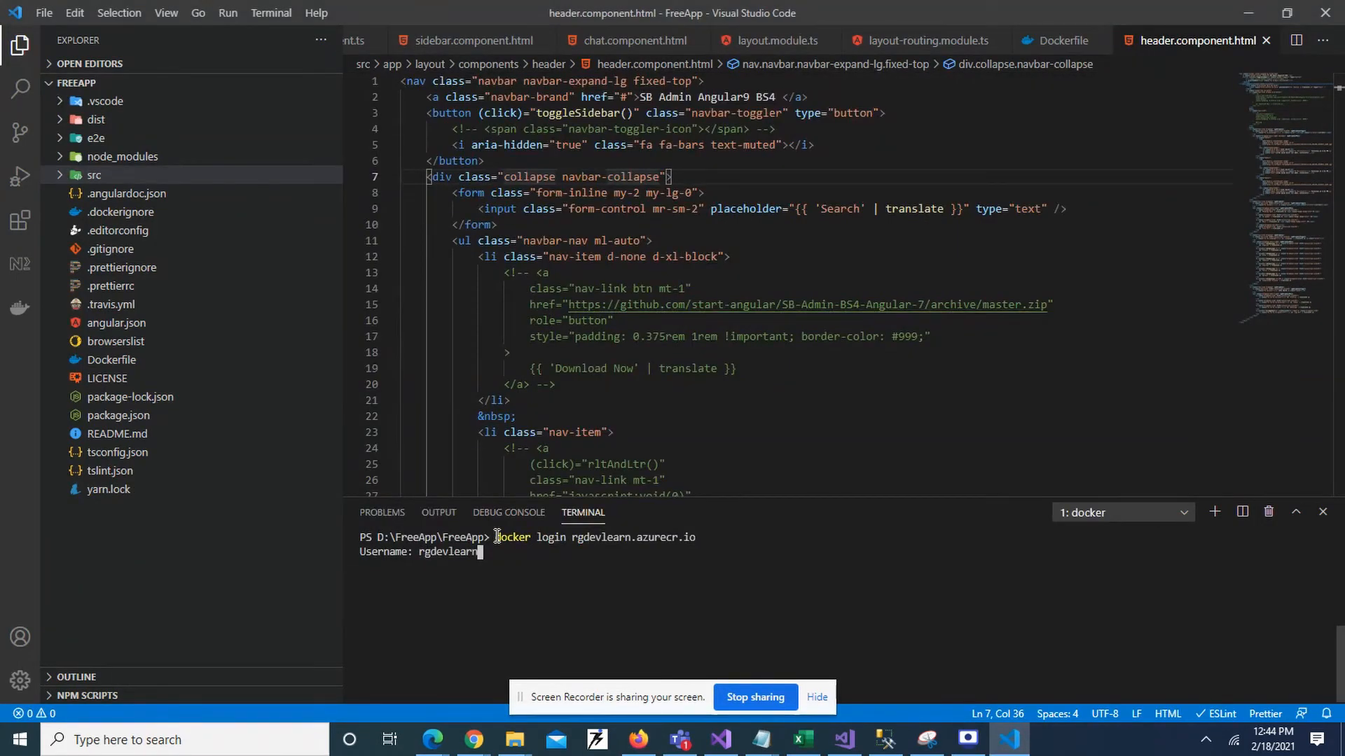
key("Return")
Paste the first admin password from Access keys, getting Login Succeeded.
key("alt+Tab")
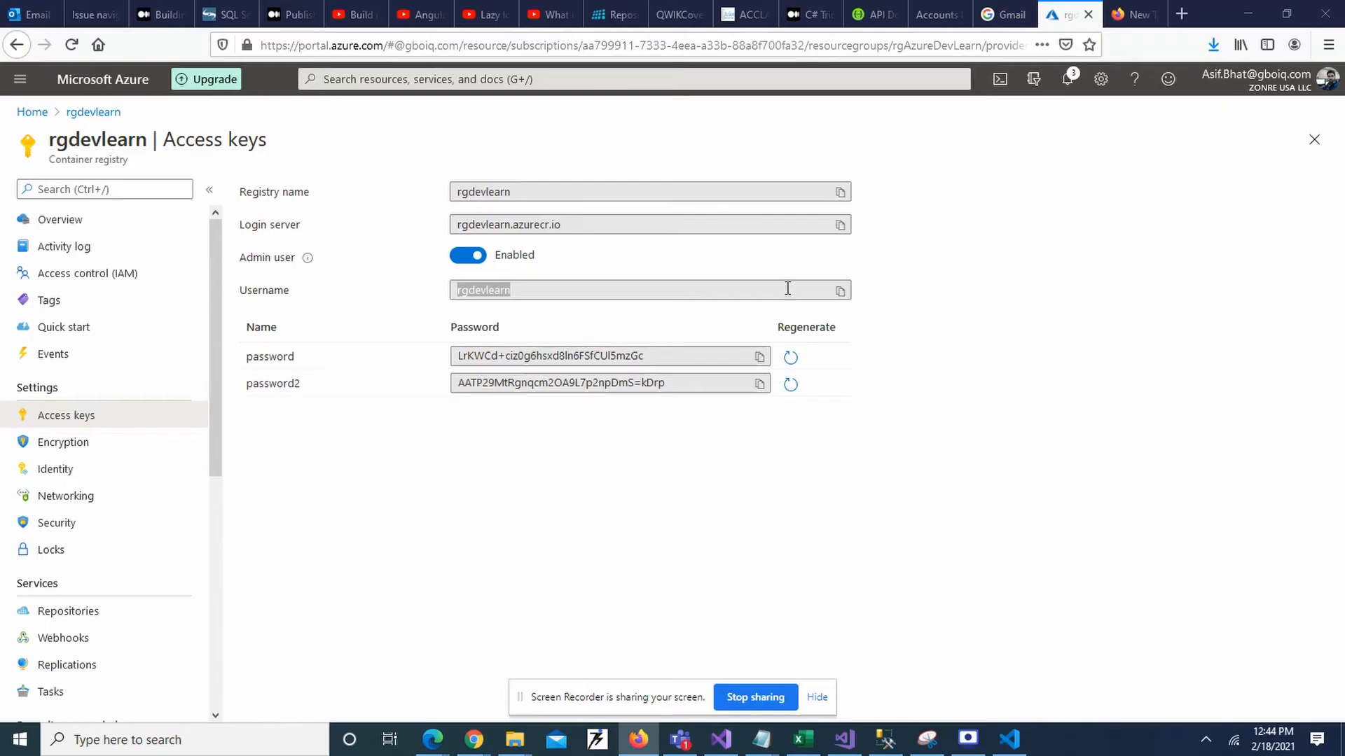
left_click(762, 359)
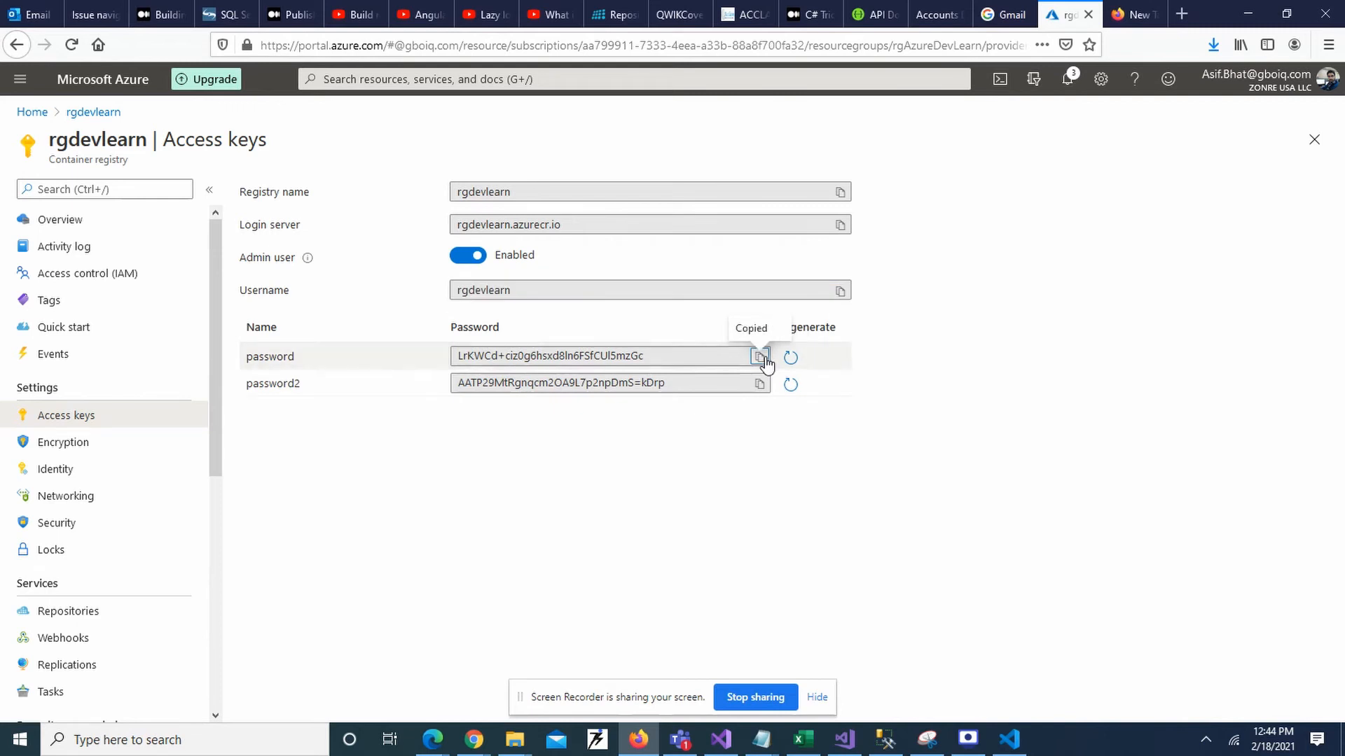
key("alt+Tab")
key("ctrl+v")
key("Return")
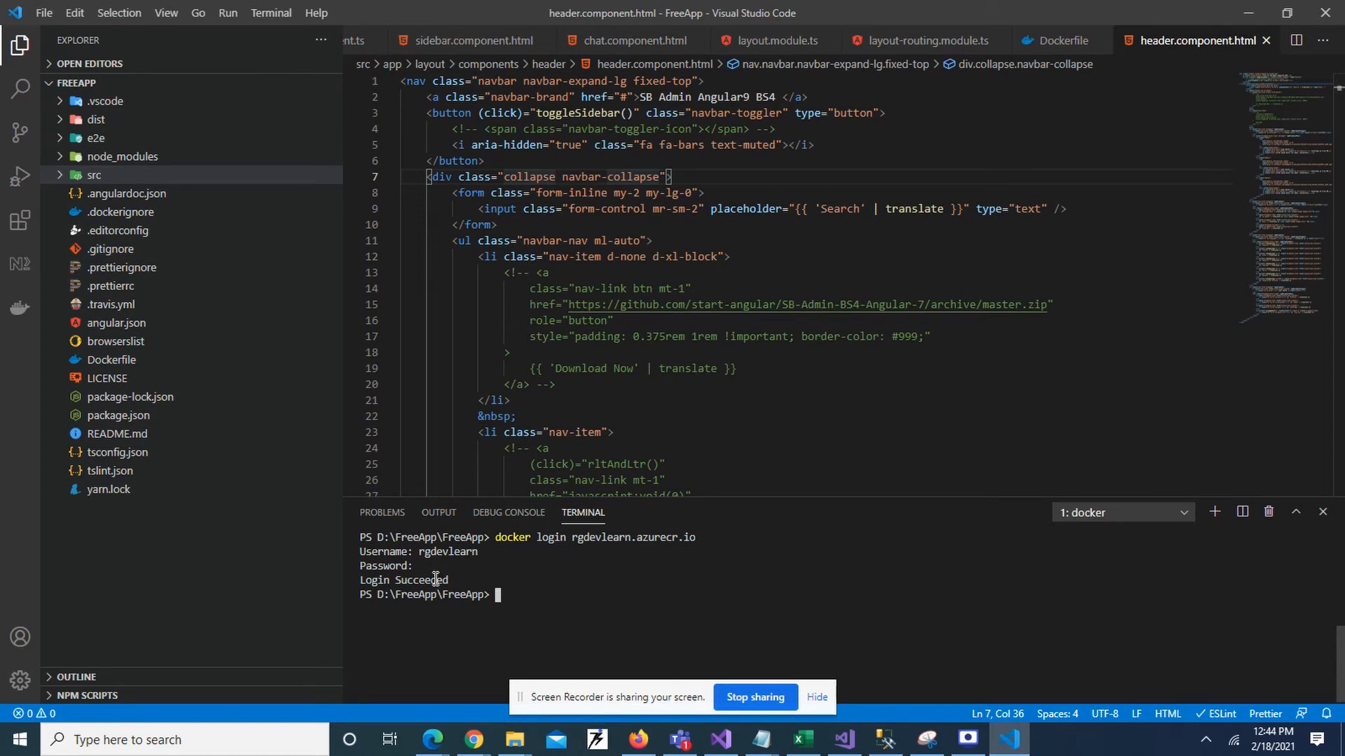
left_click(715, 598)
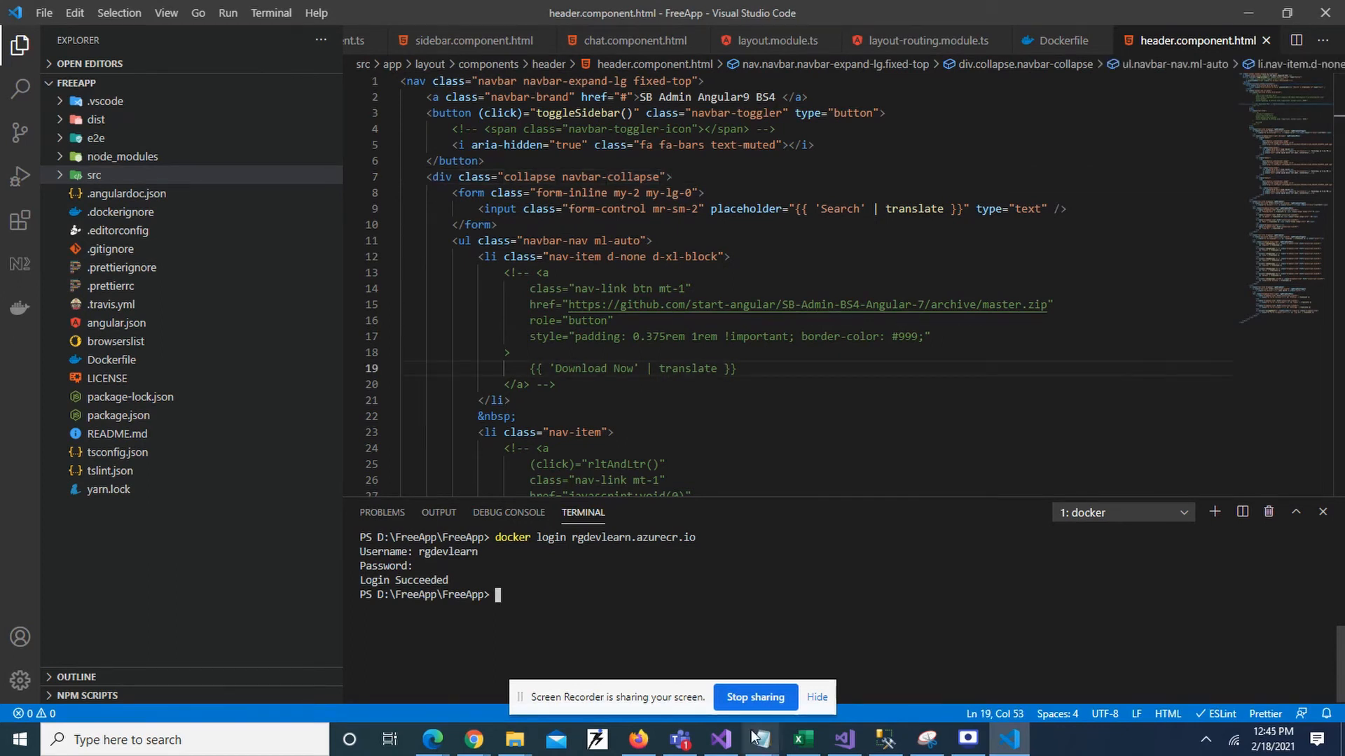
left_click(762, 747)
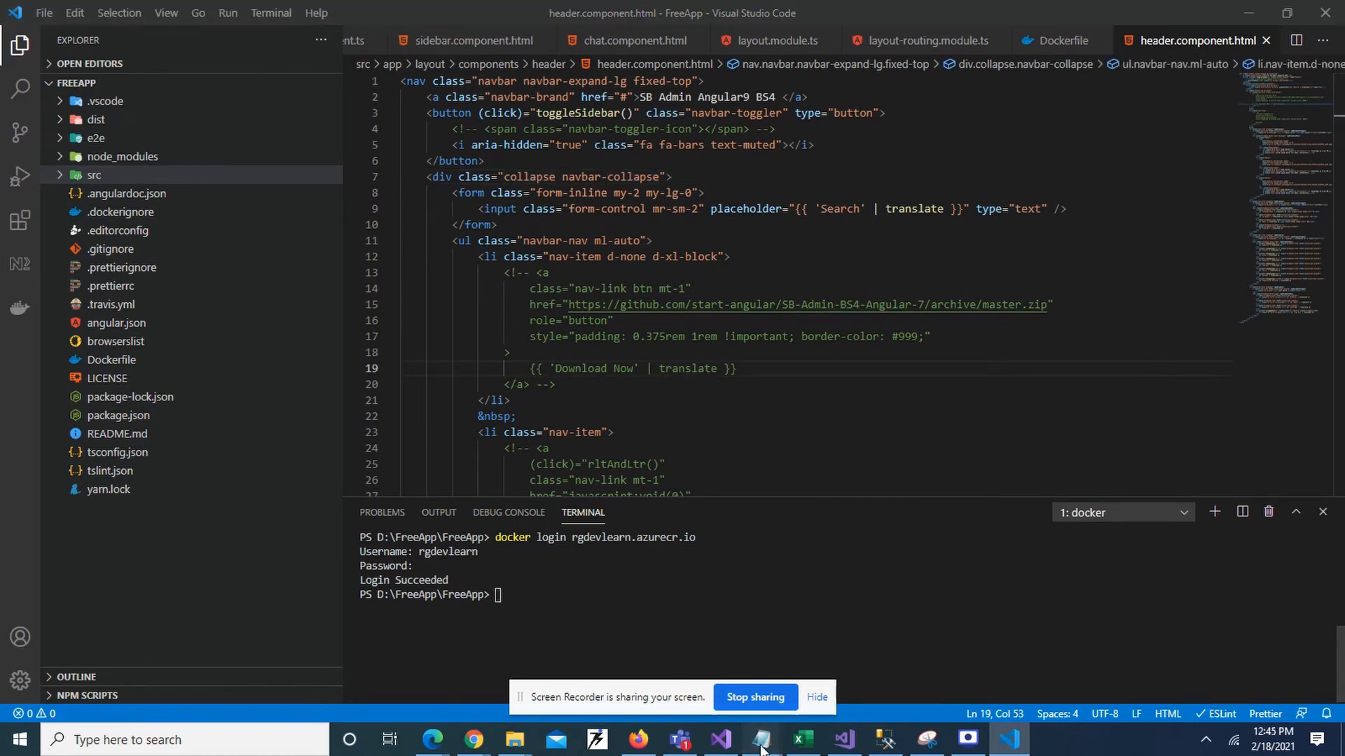
Run docker push rgdevlearn.azurecr.io/freeapp:v1, which fails since no local image has that tag.
left_click(791, 665)
left_click(550, 321)
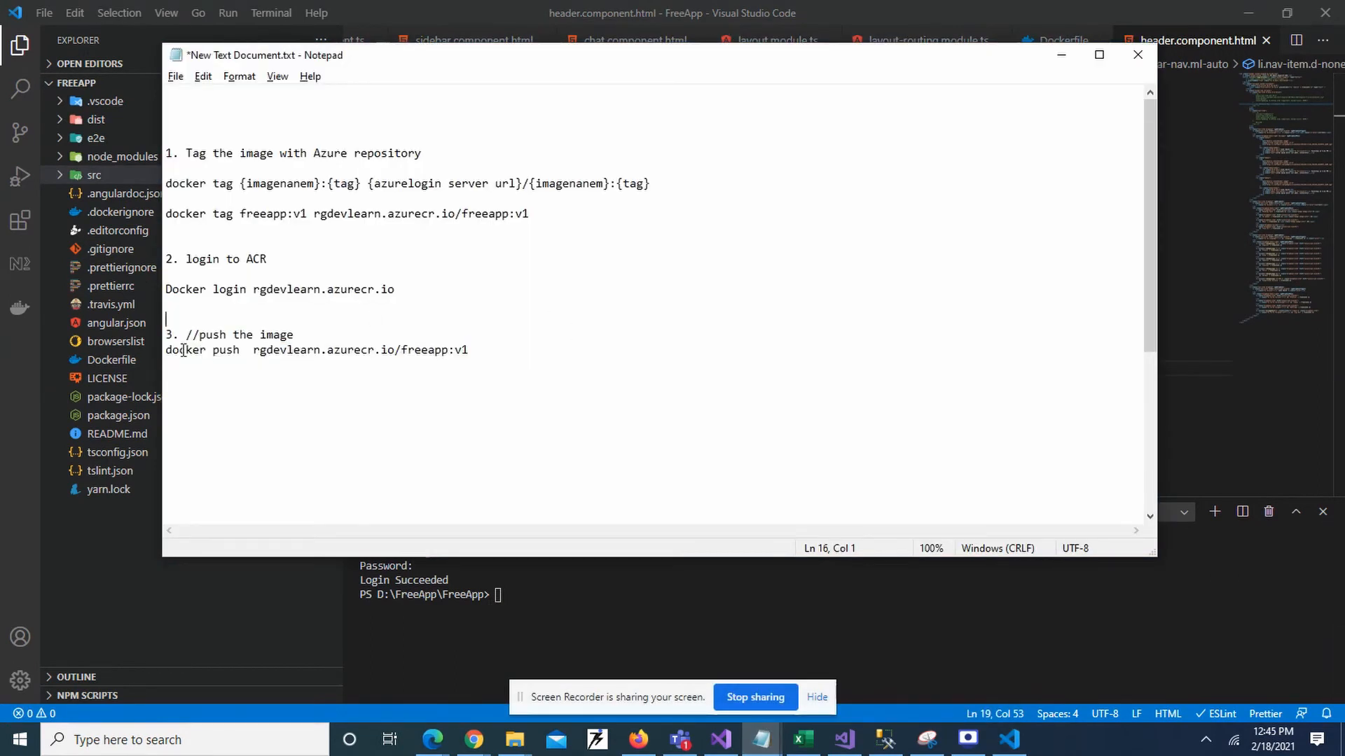
left_click_drag(254, 351, 474, 350)
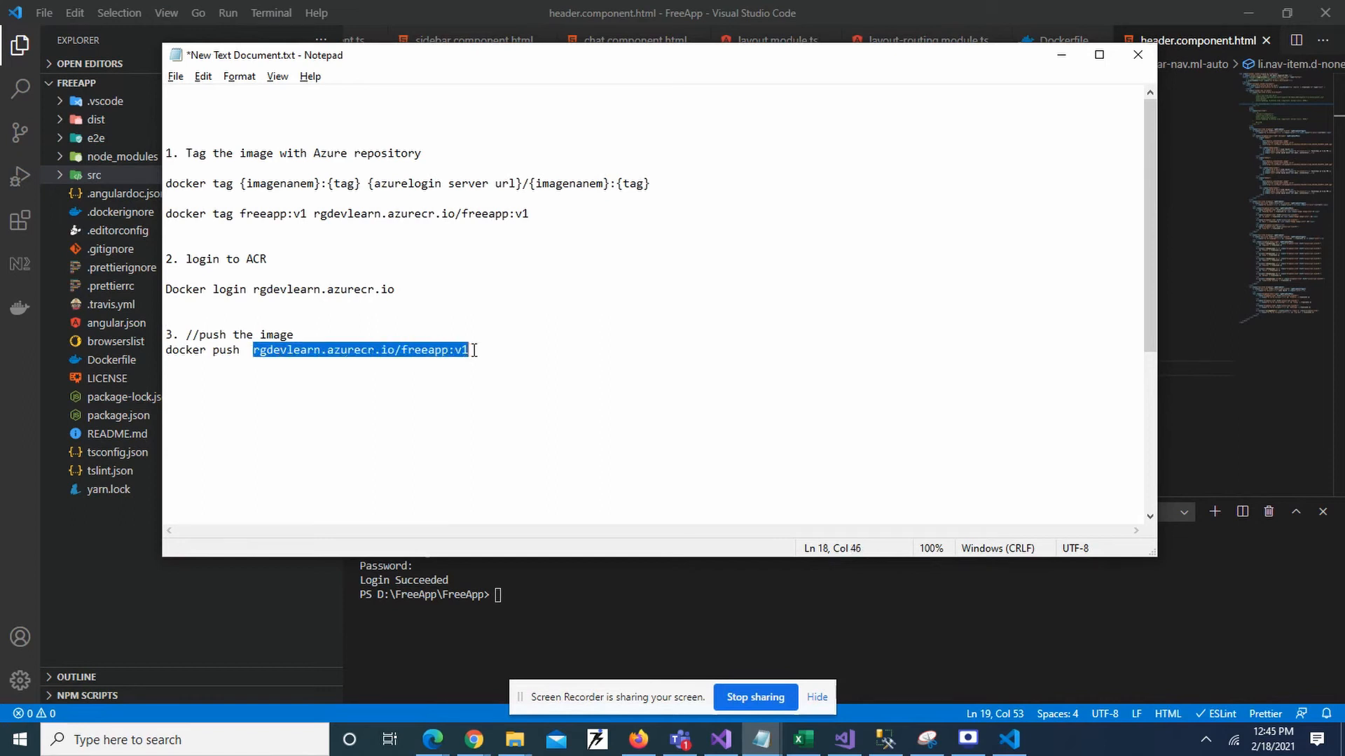
left_click(474, 351)
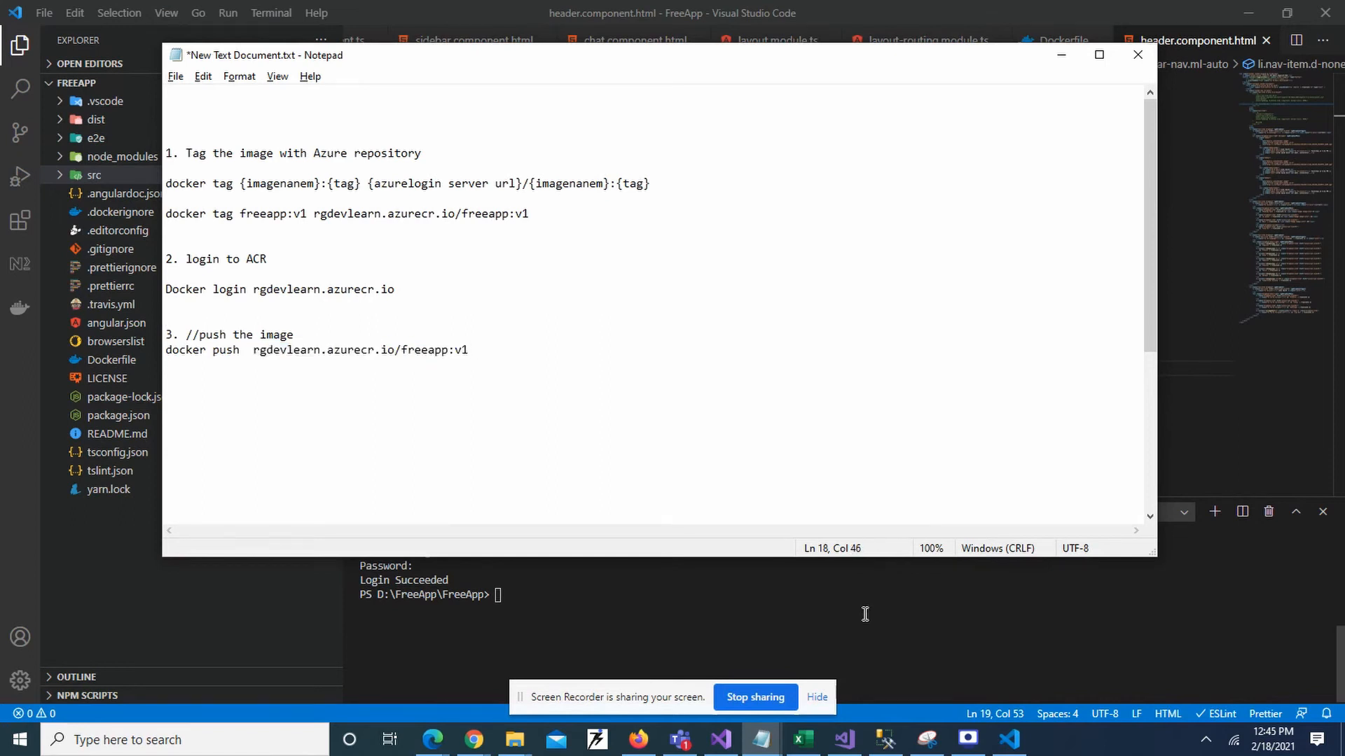
left_click(539, 602)
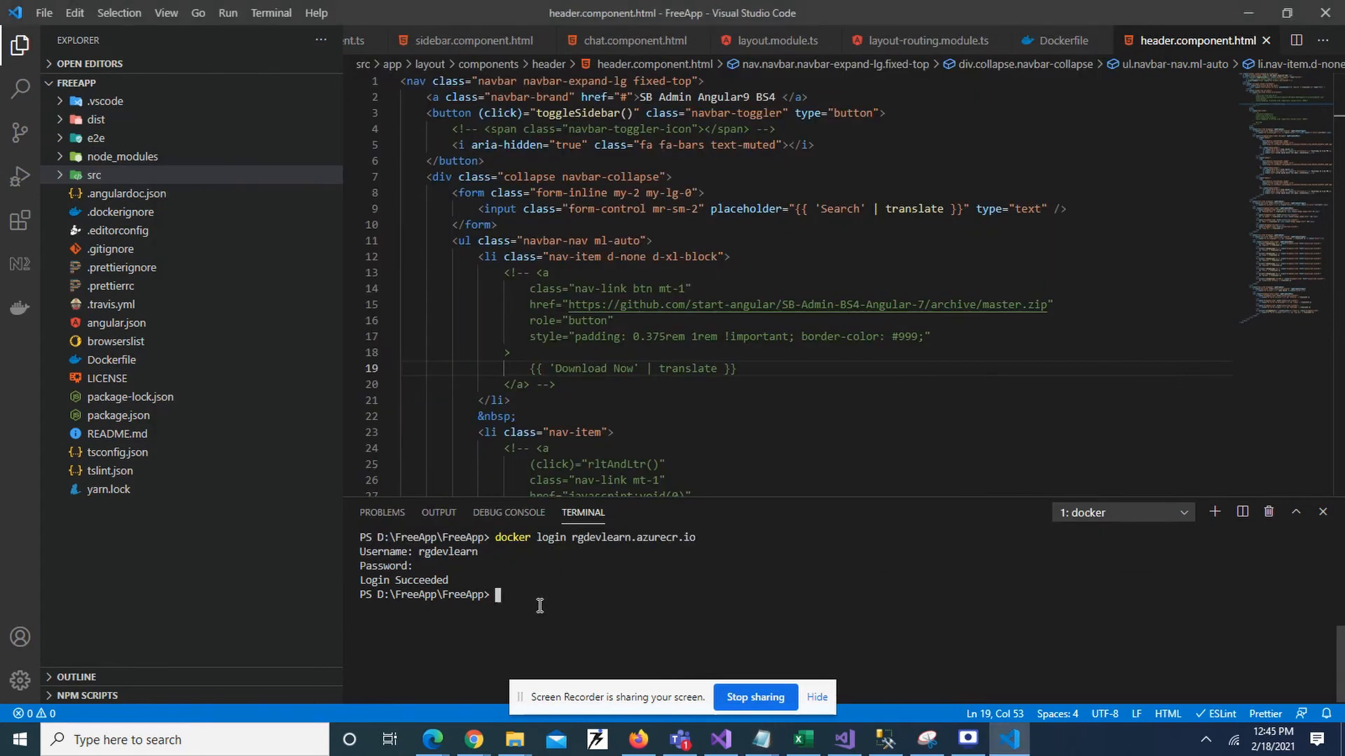
key("ctrl+v")
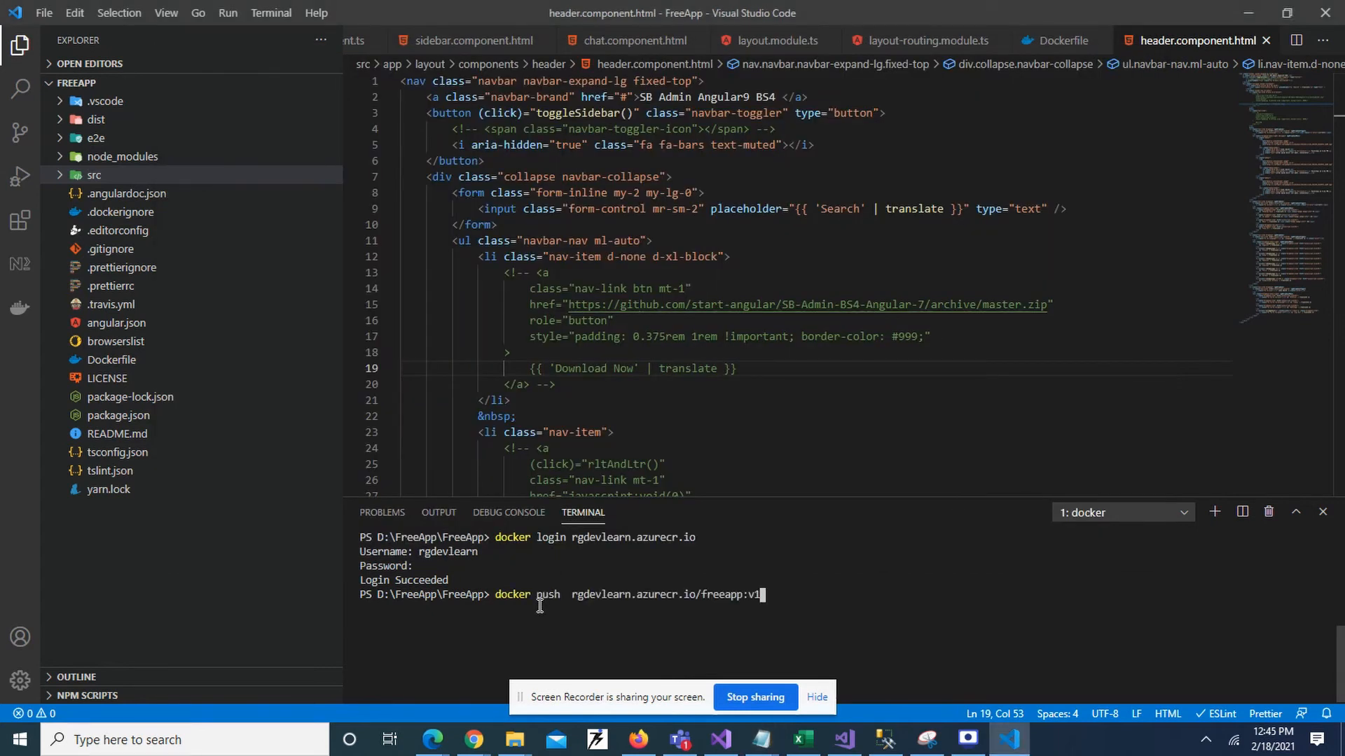
key("Return")
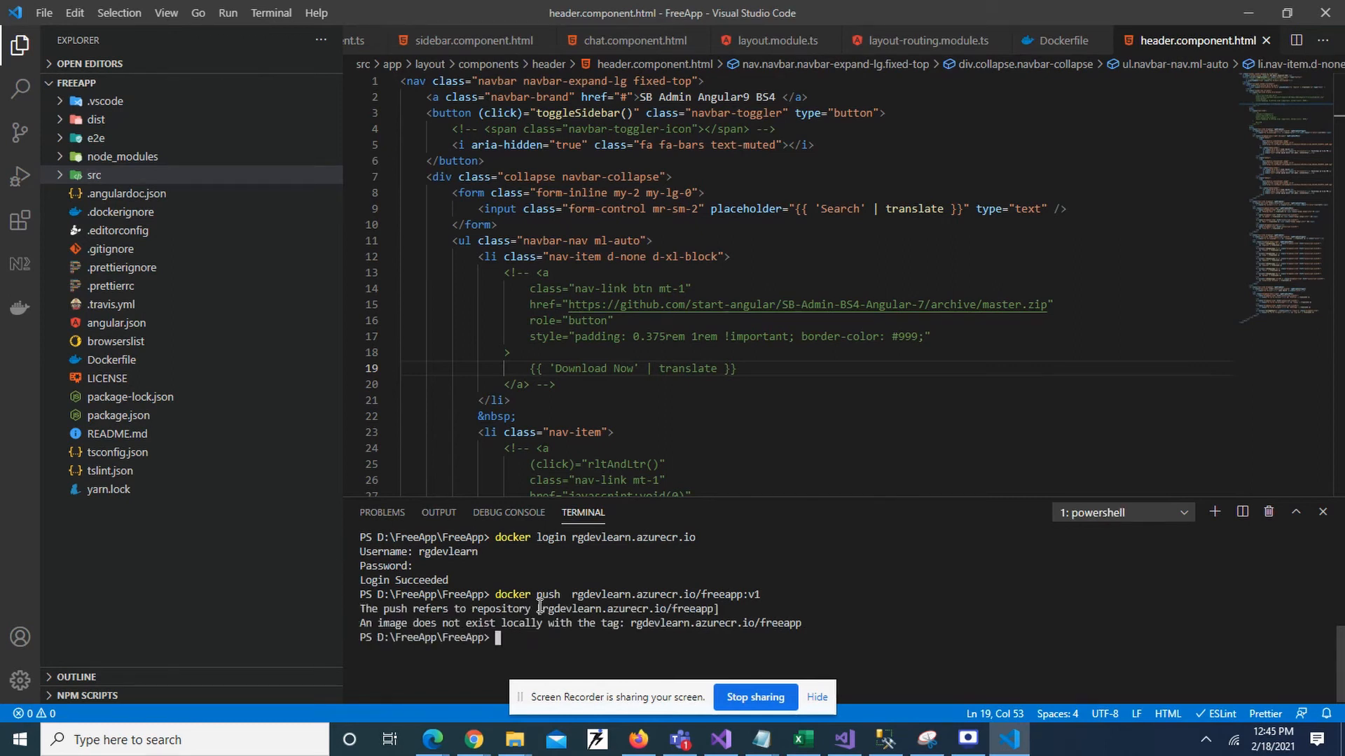
List local images, copy the rgdevlearn.azurecr.io/56fb9fec3a46 name, and clear the terminal with cls.
key("Up")
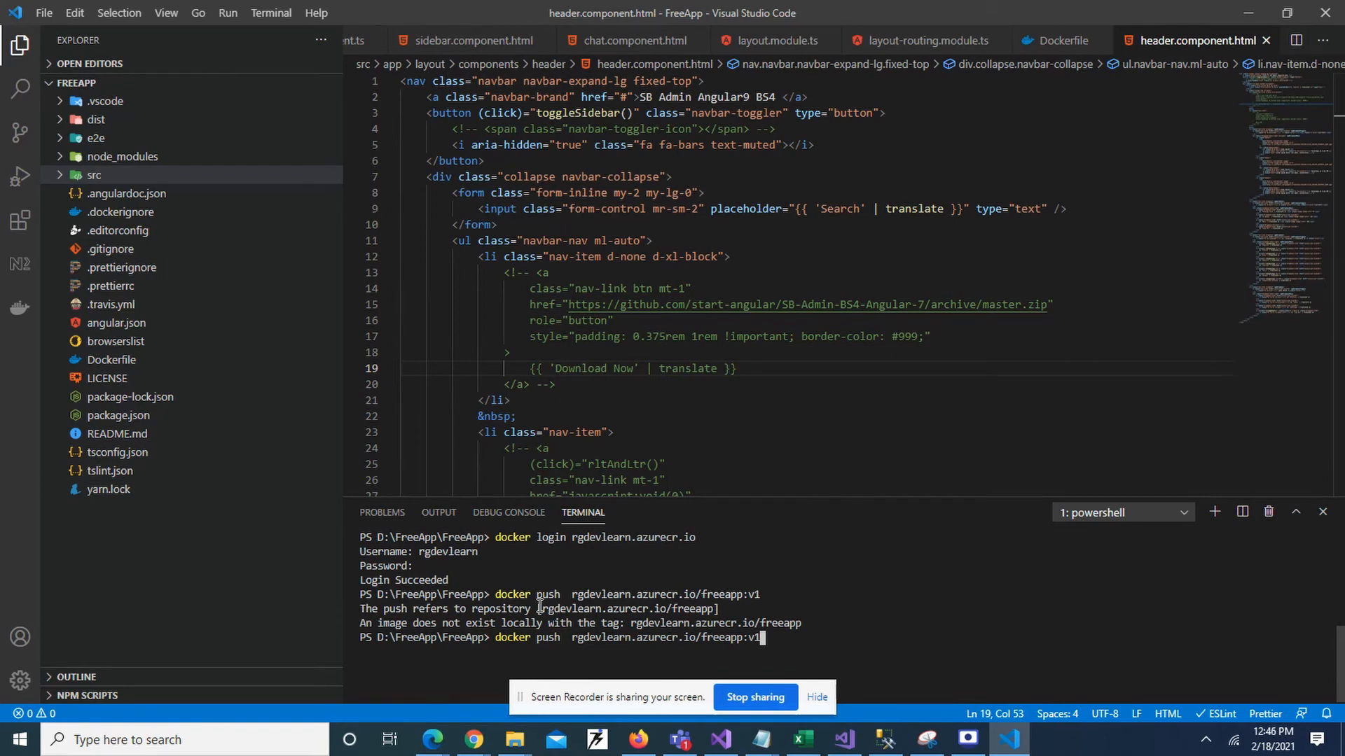
key("BackSpace")
key("BackSpace")
key("BackSpace")
key("BackSpace")
key("BackSpace")
key("BackSpace")
key("BackSpace")
key("BackSpace")
key("BackSpace")
key("BackSpace")
key("BackSpace")
key("BackSpace")
key("BackSpace")
key("BackSpace")
key("BackSpace")
key("BackSpace")
key("BackSpace")
key("BackSpace")
key("BackSpace")
key("BackSpace")
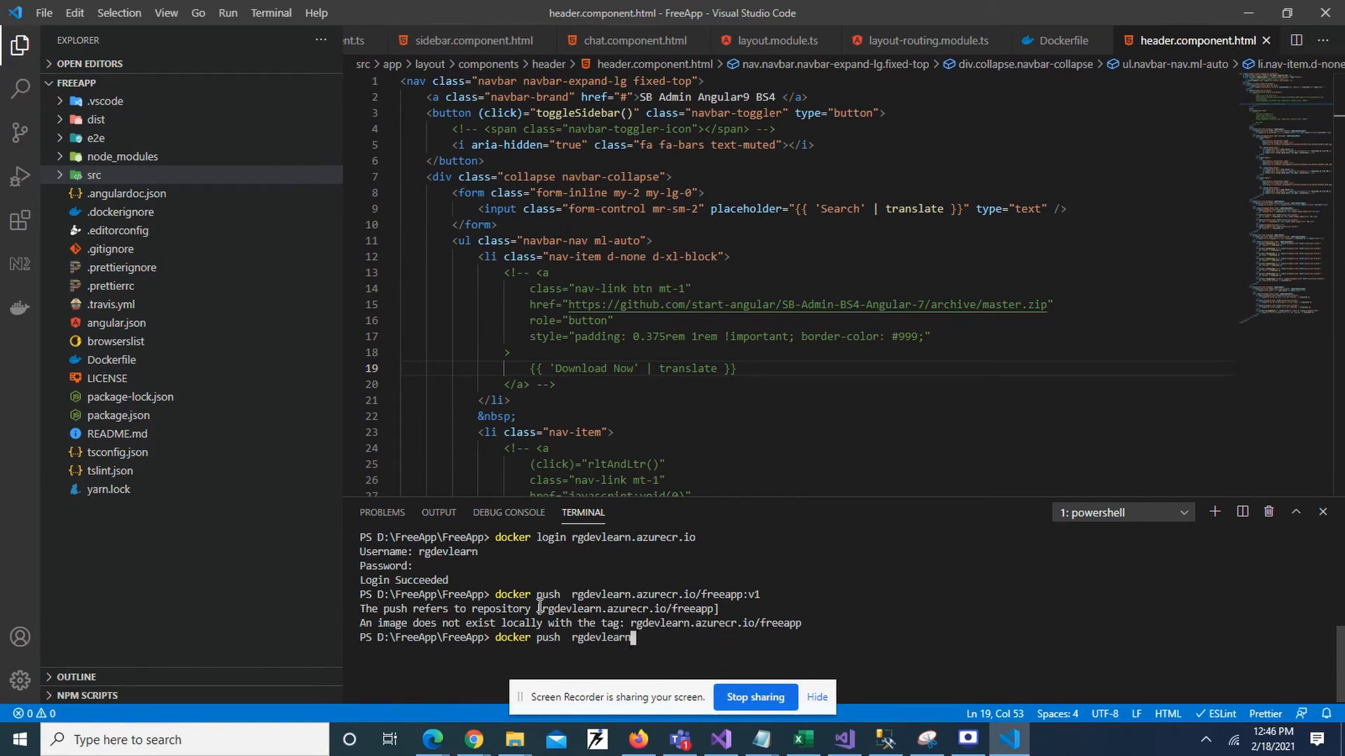
key("BackSpace")
key("BackSpace")
key("BackSpace")
key("BackSpace")
type("images")
key("Return")
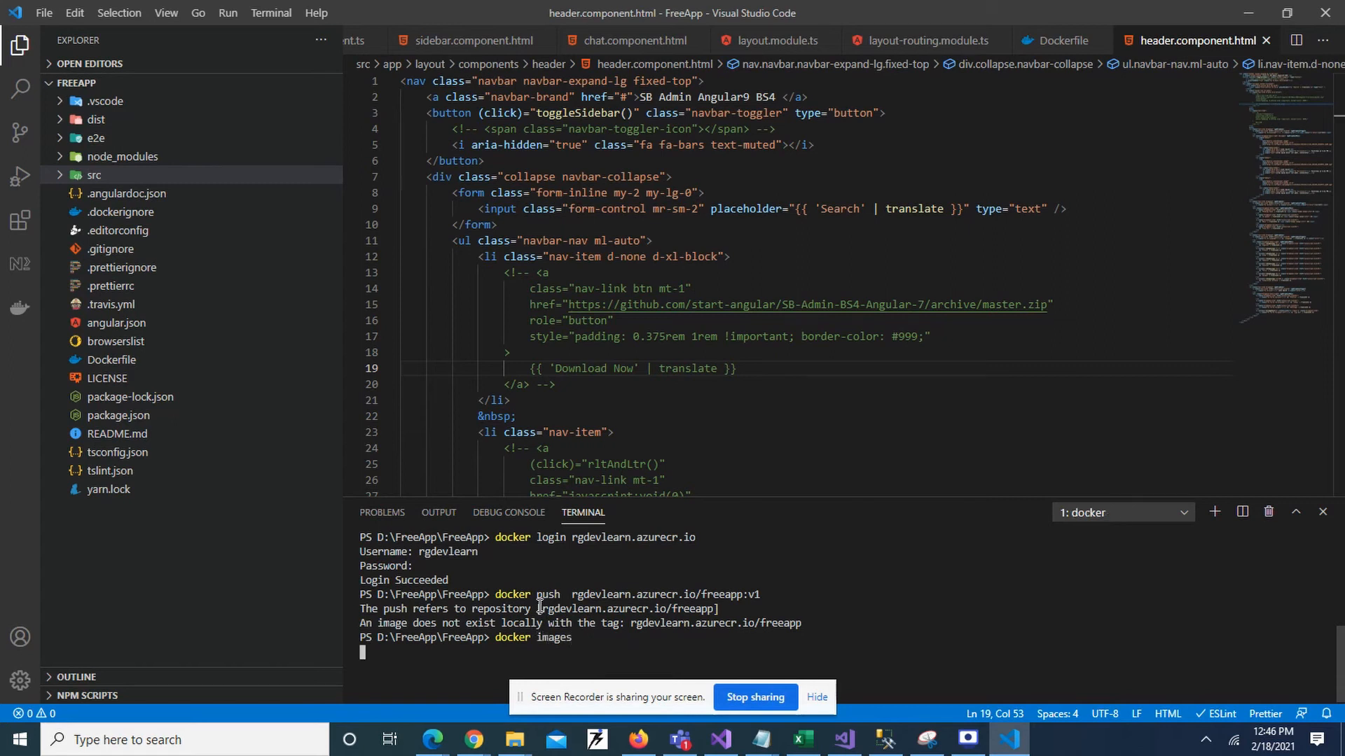
scroll(667, 585, "up", 1)
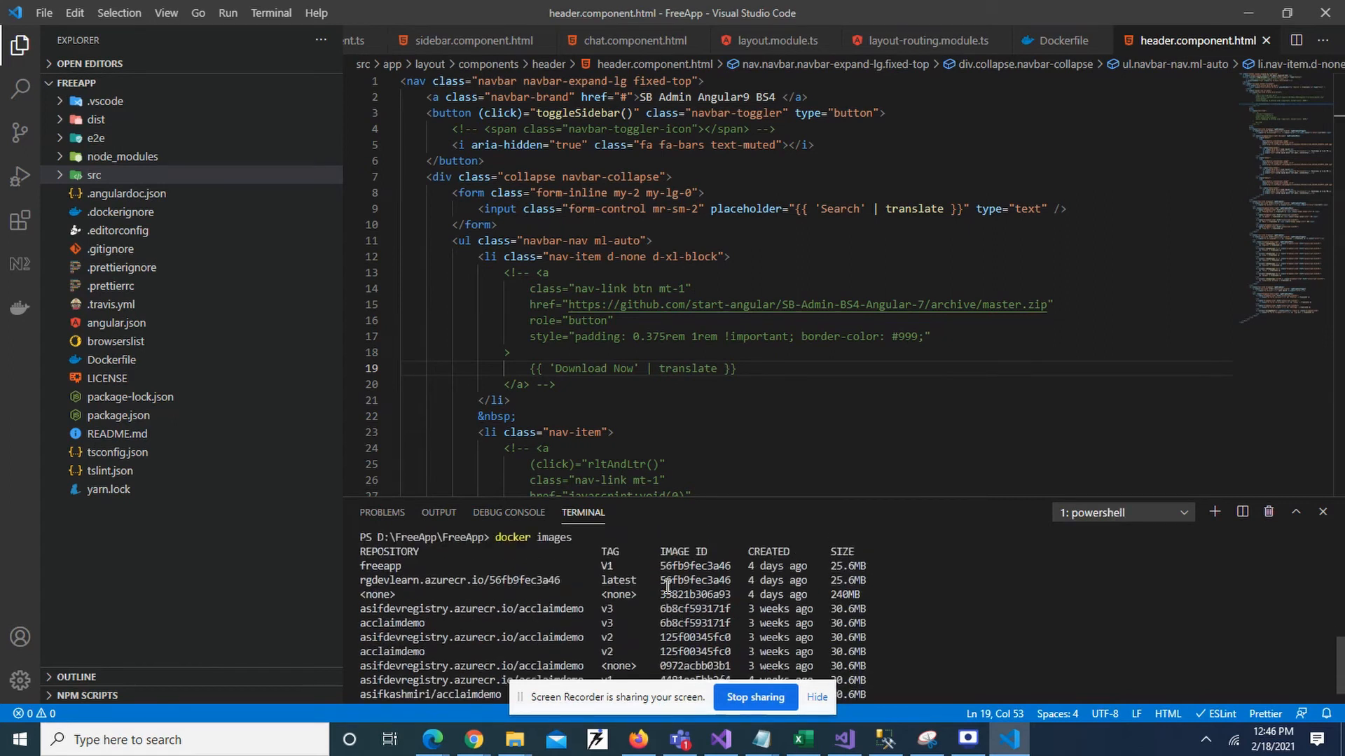
left_click_drag(570, 576, 363, 579)
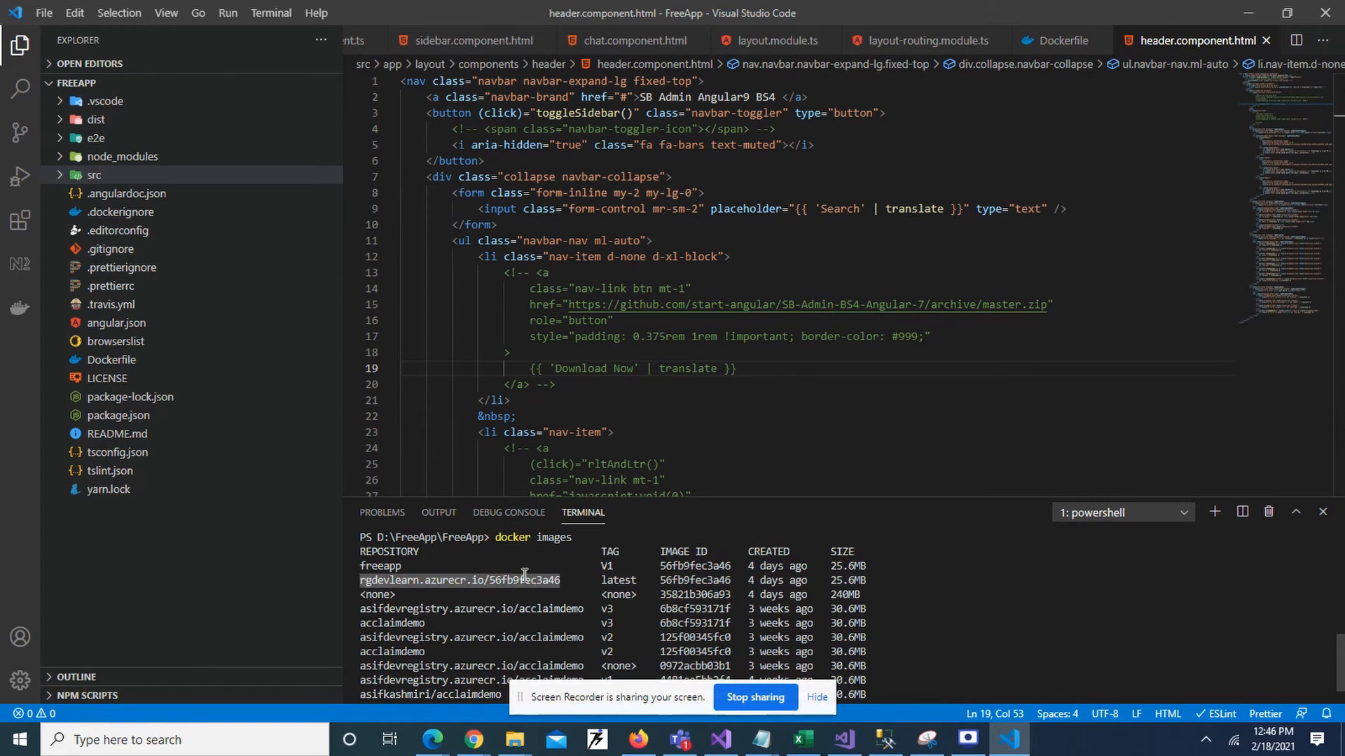
scroll(526, 573, "down", 1)
left_click(743, 696)
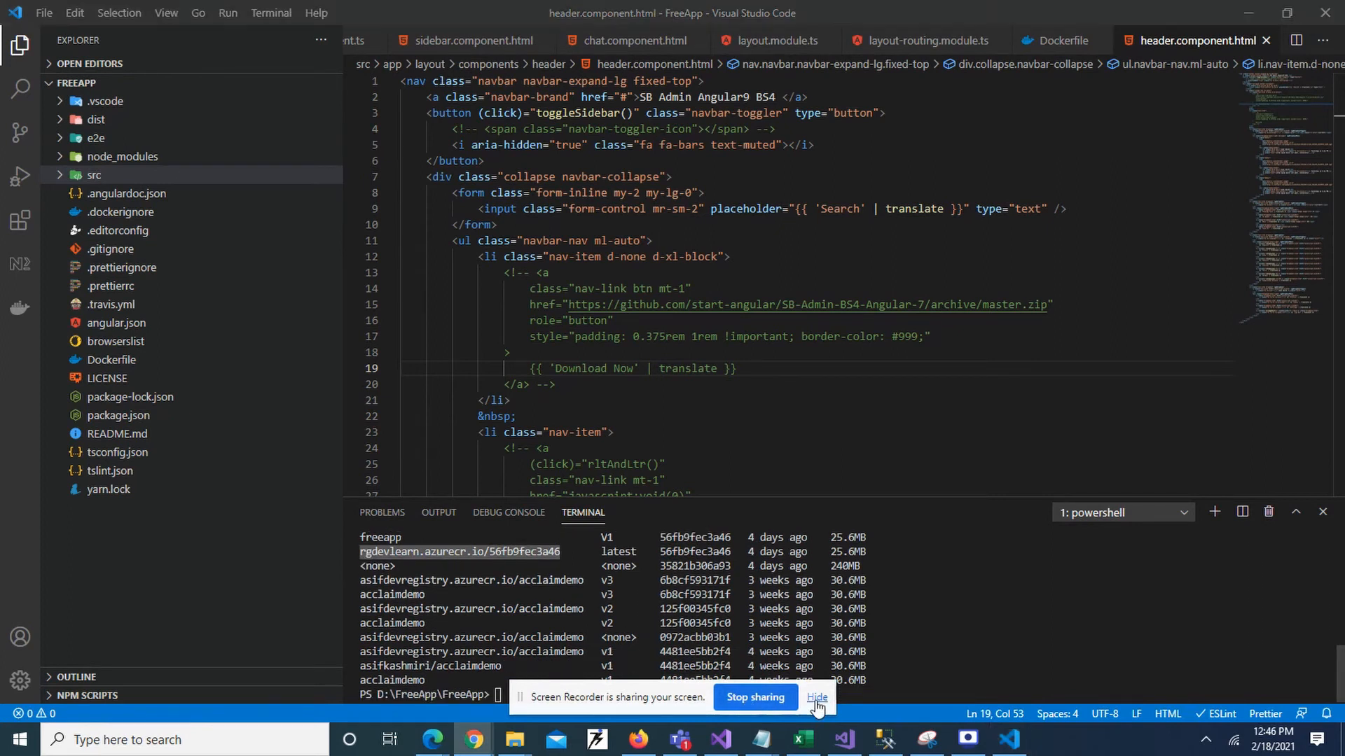
left_click(744, 694)
type("cls")
key("Return")
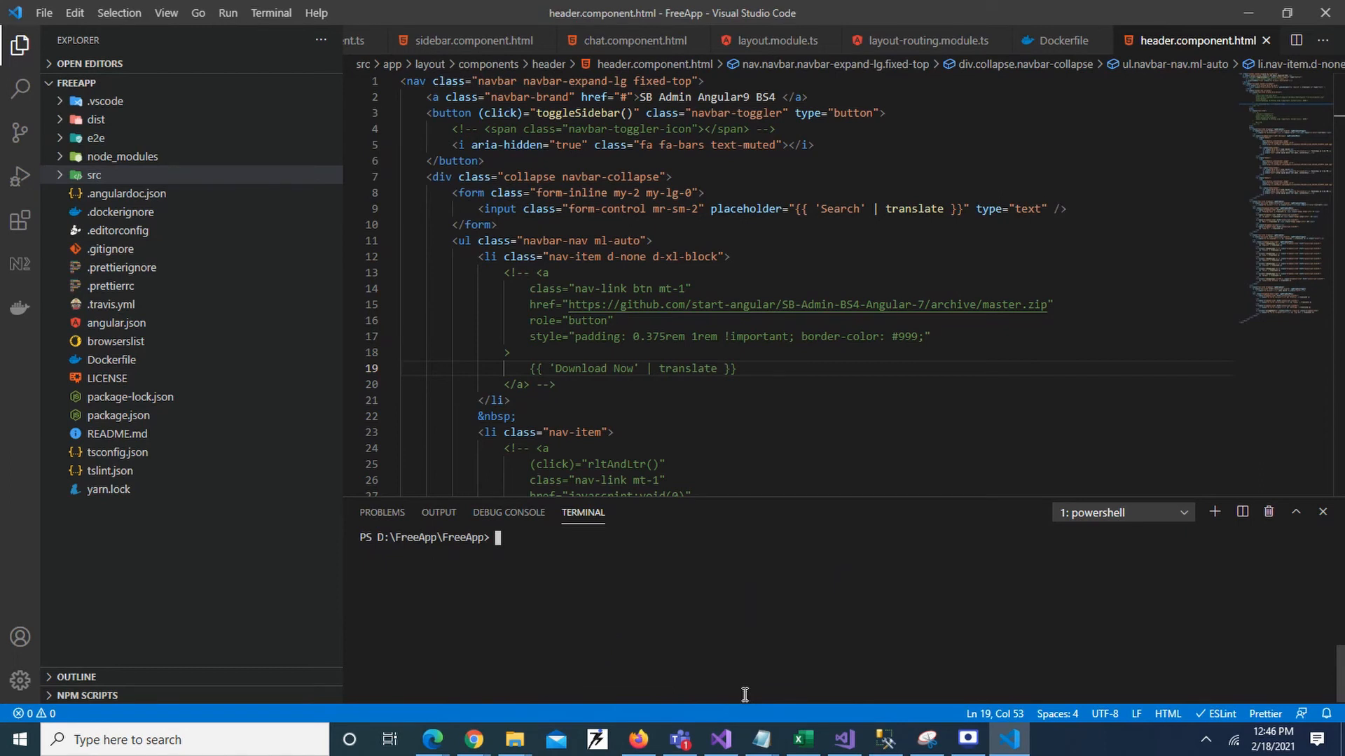
Run docker push rgdevlearn.azurecr.io/56fb9fec3a46 until every layer reports Pushed.
type("docker push")
type("rgdevlearn.azurecr.io/56fb9fec3a46")
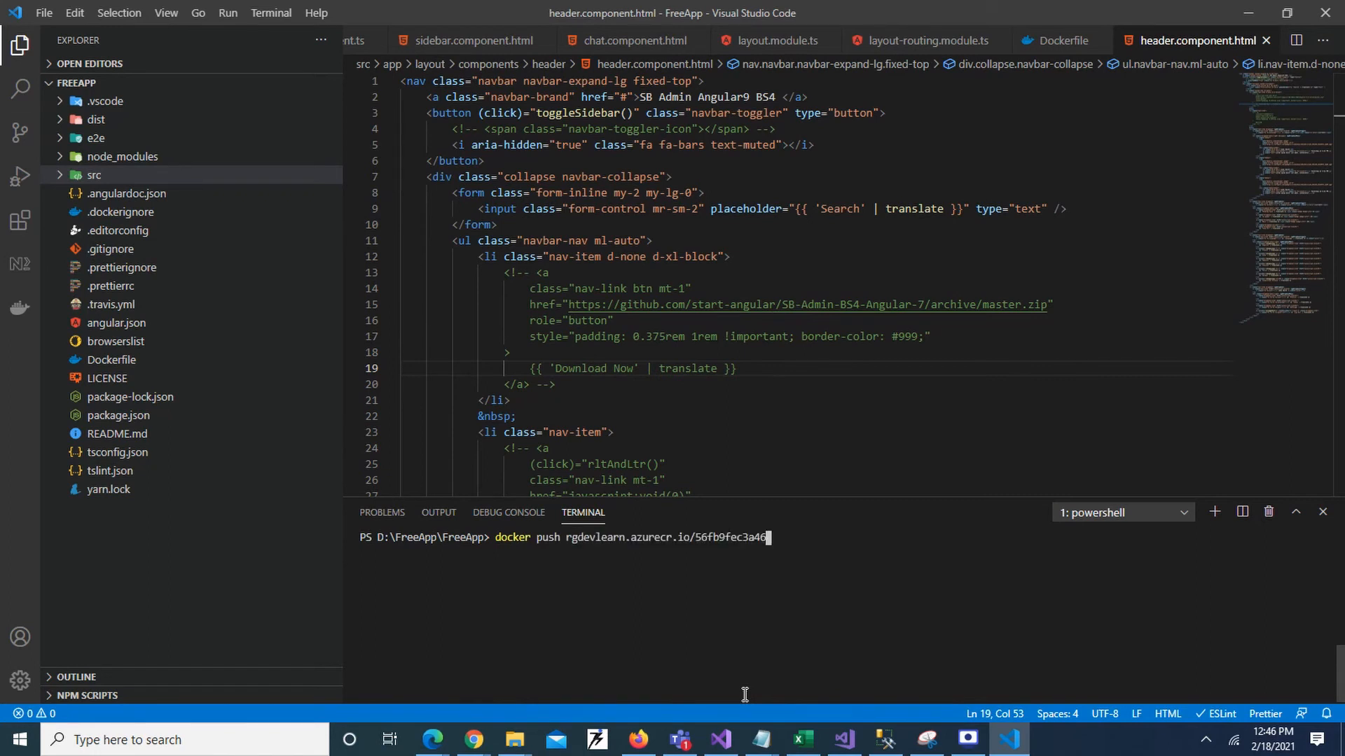
key("Return")
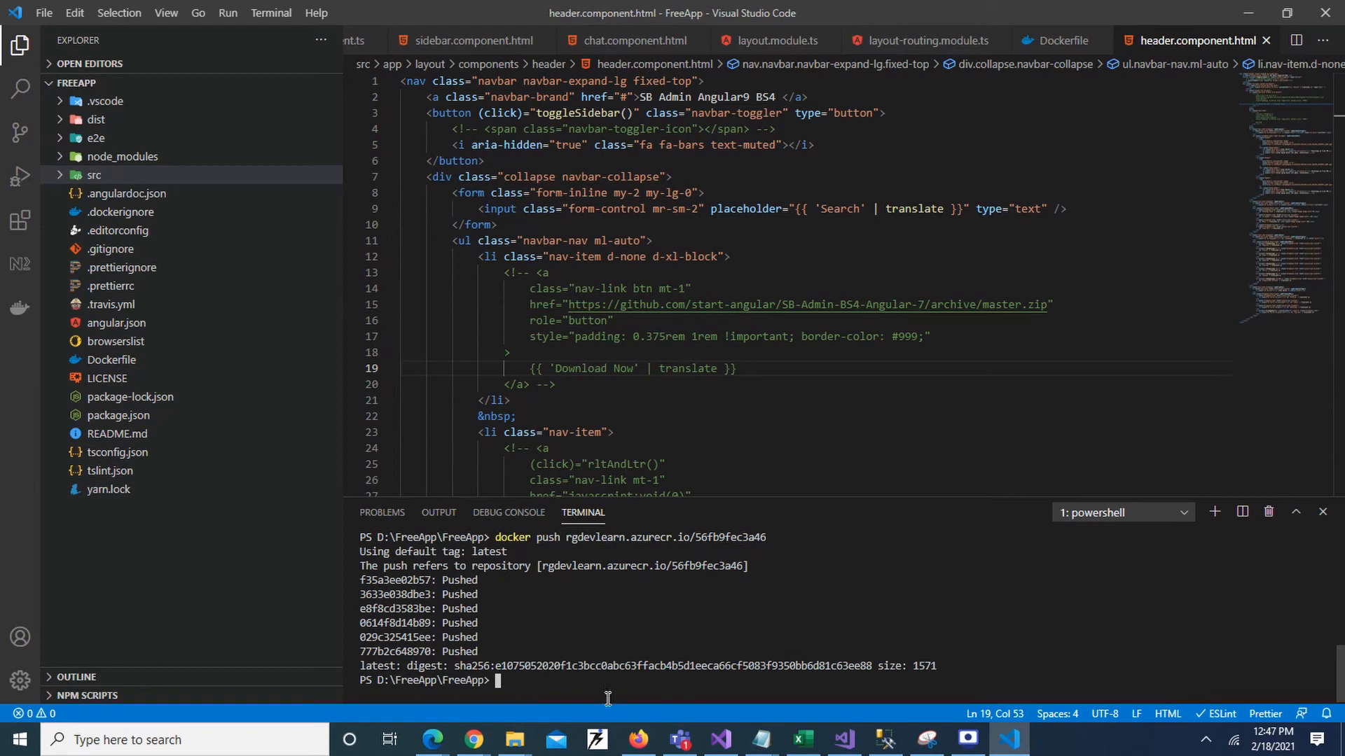
left_click(638, 739)
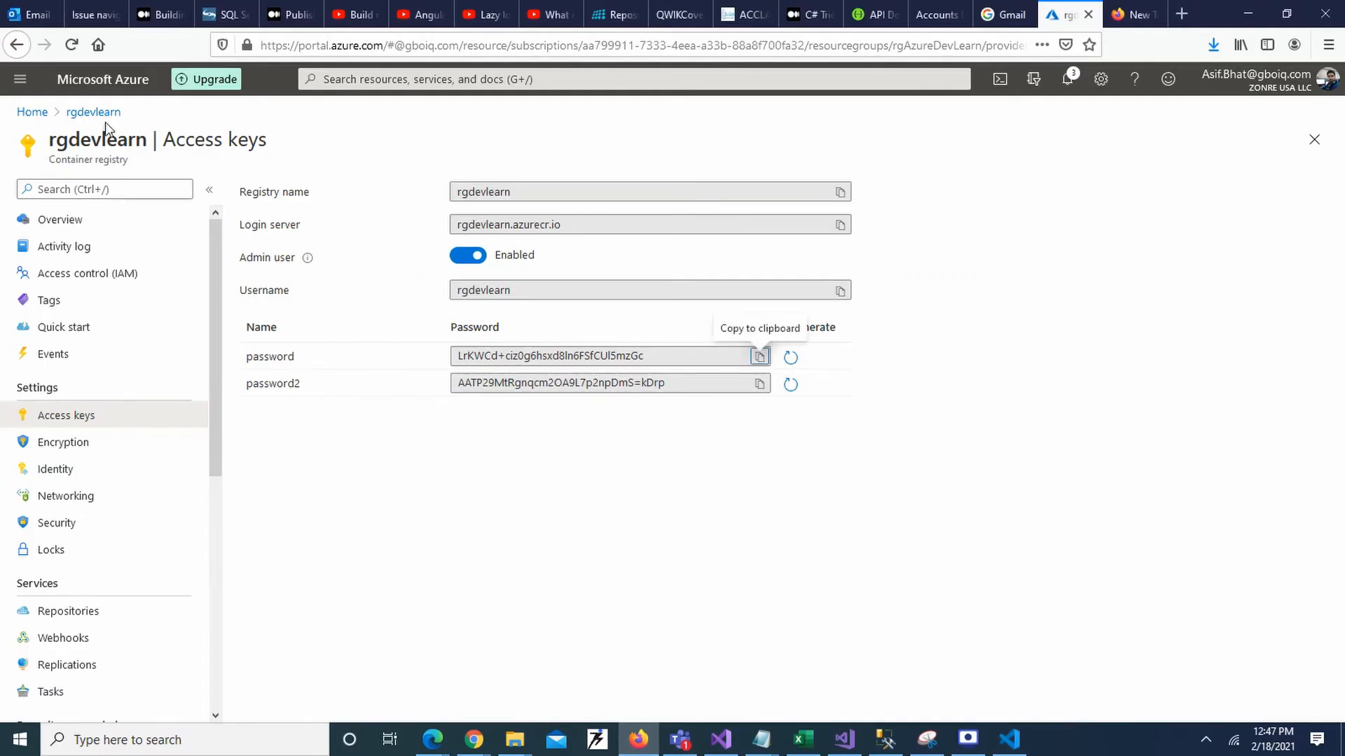
Open rgdevlearn from Home's recent resources and view Repositories, listing 56fb9fec3a46.
left_click(33, 113)
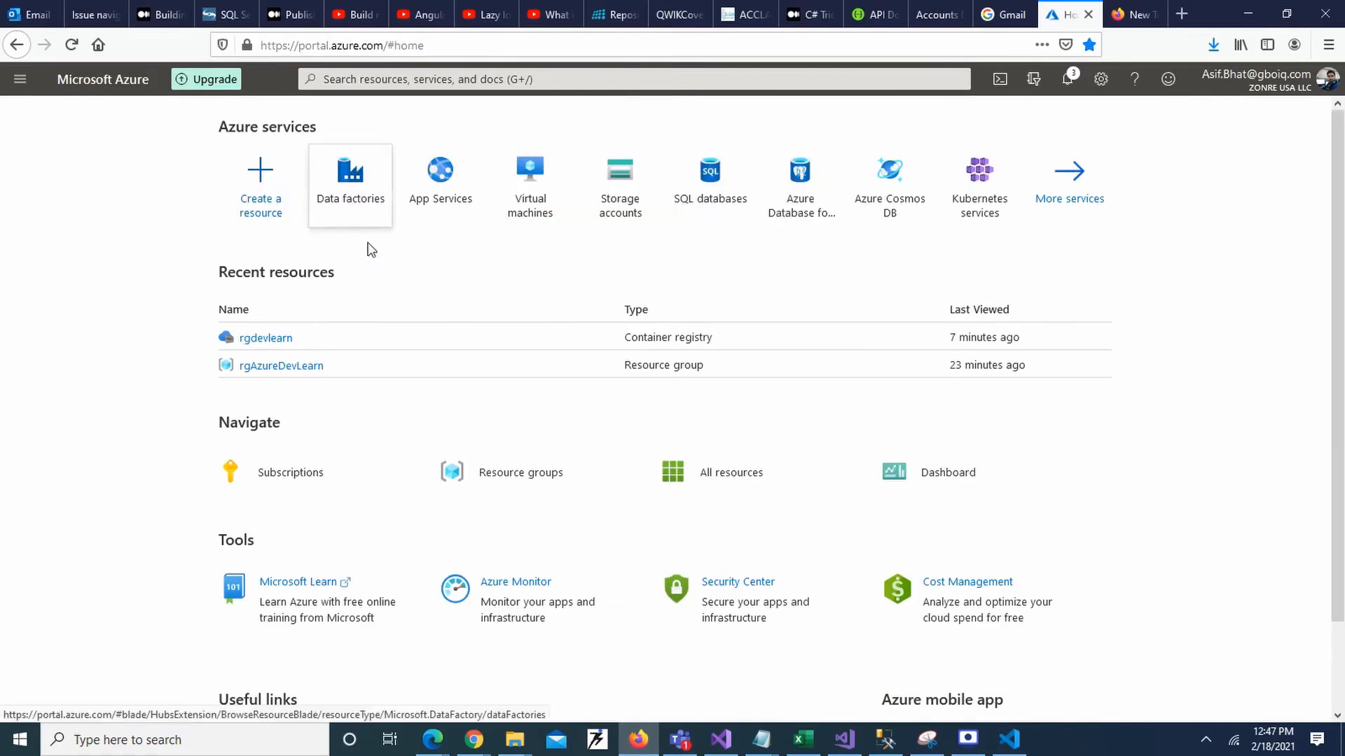
left_click(267, 339)
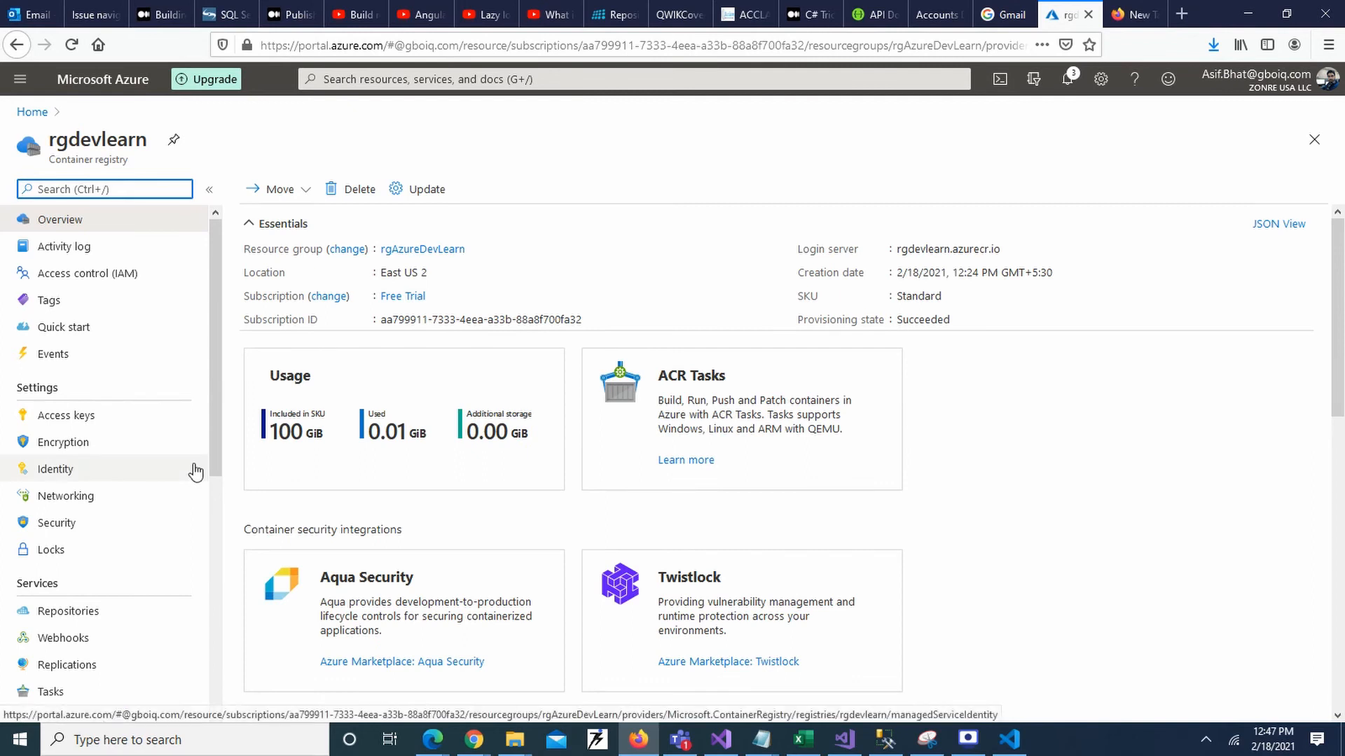
scroll(105, 532, "down", 2)
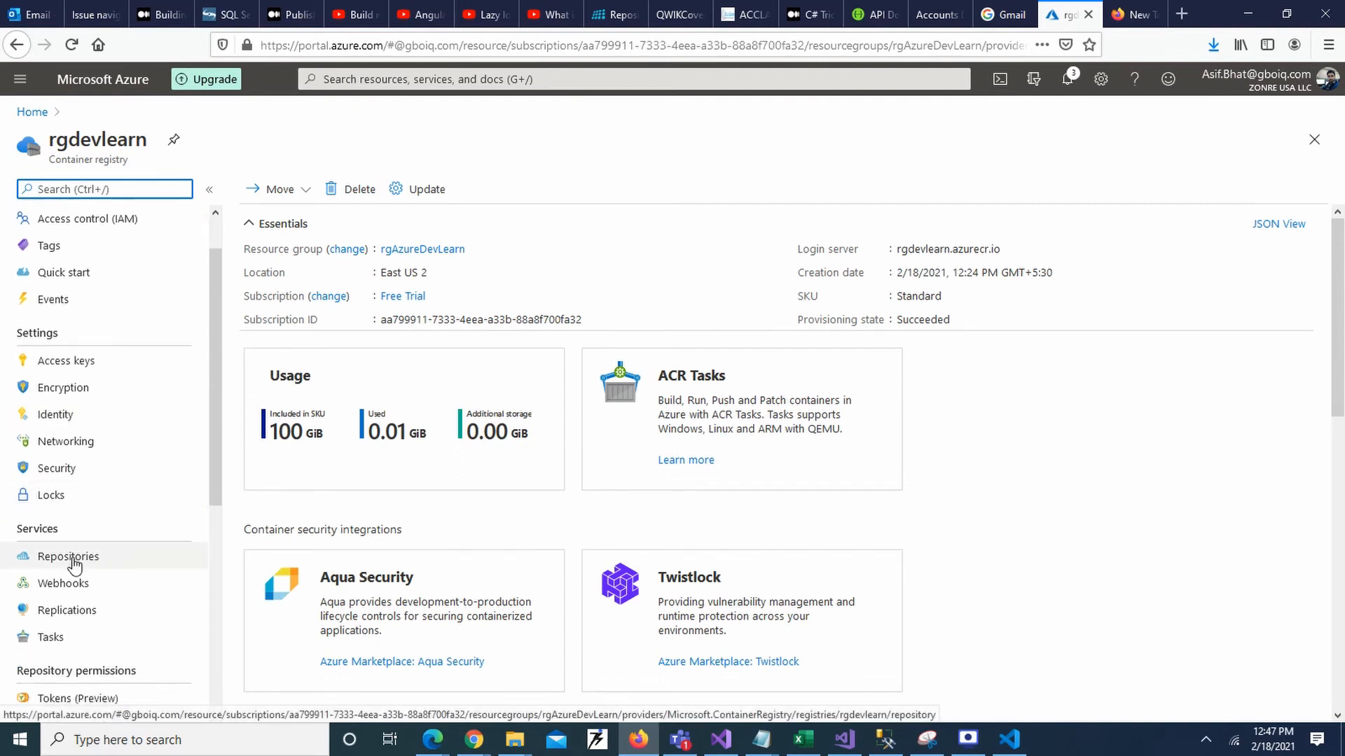
left_click(70, 558)
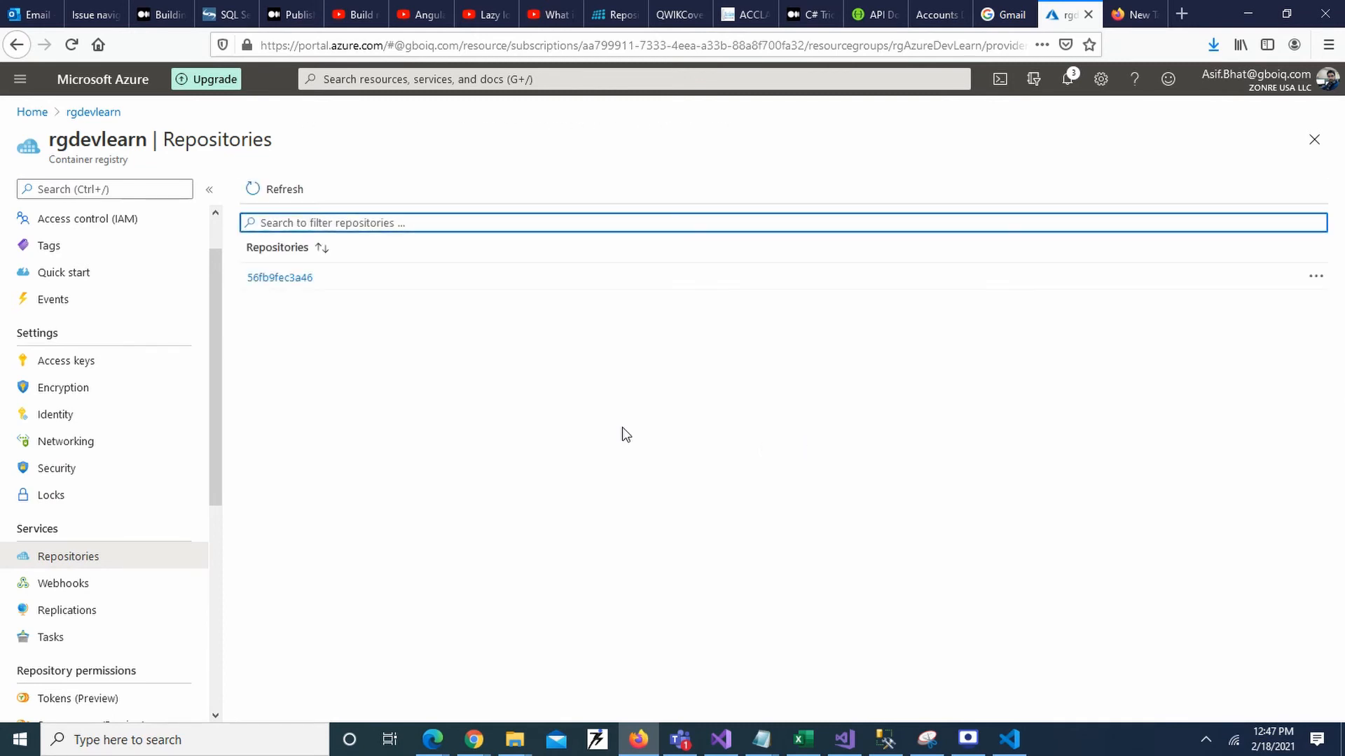
Open repository 56fb9fec3a46, recheck the docker push in VS Code, then open the 'latest' tag's actions.
left_click(278, 280)
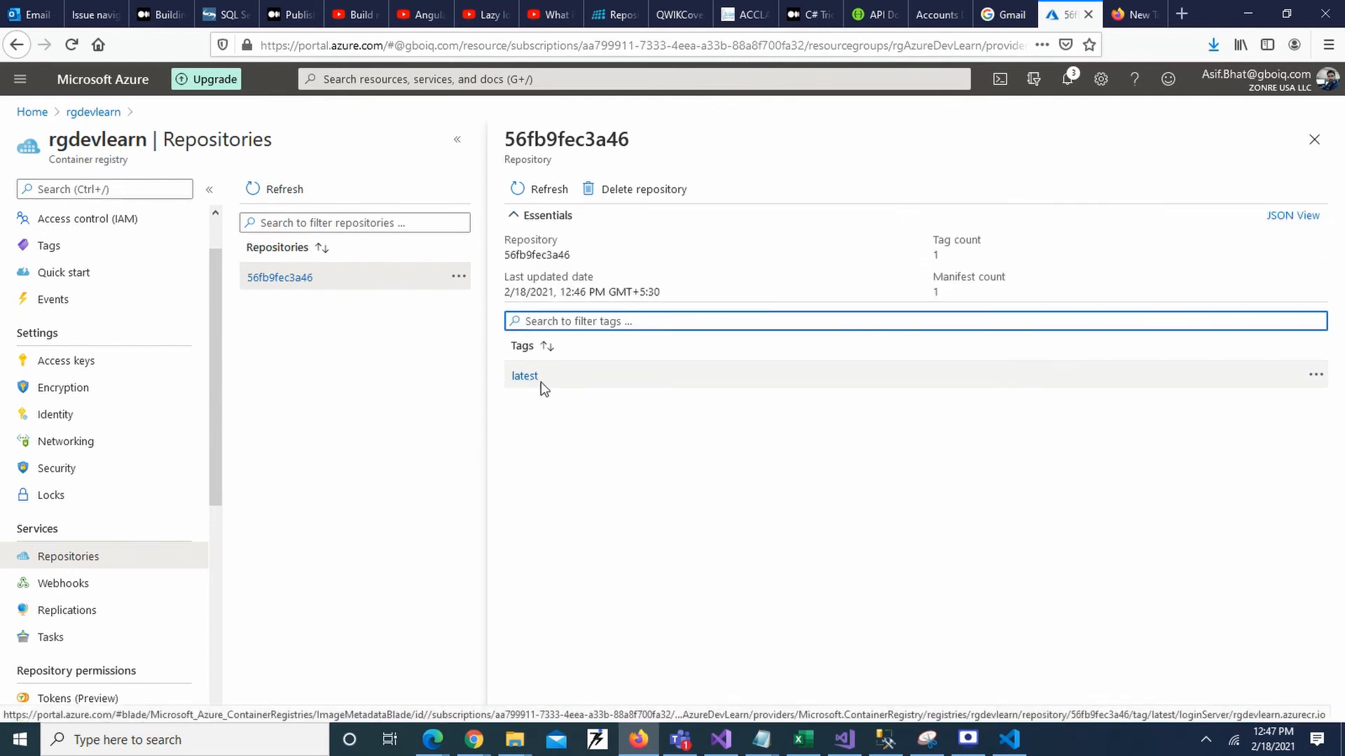
left_click(1010, 739)
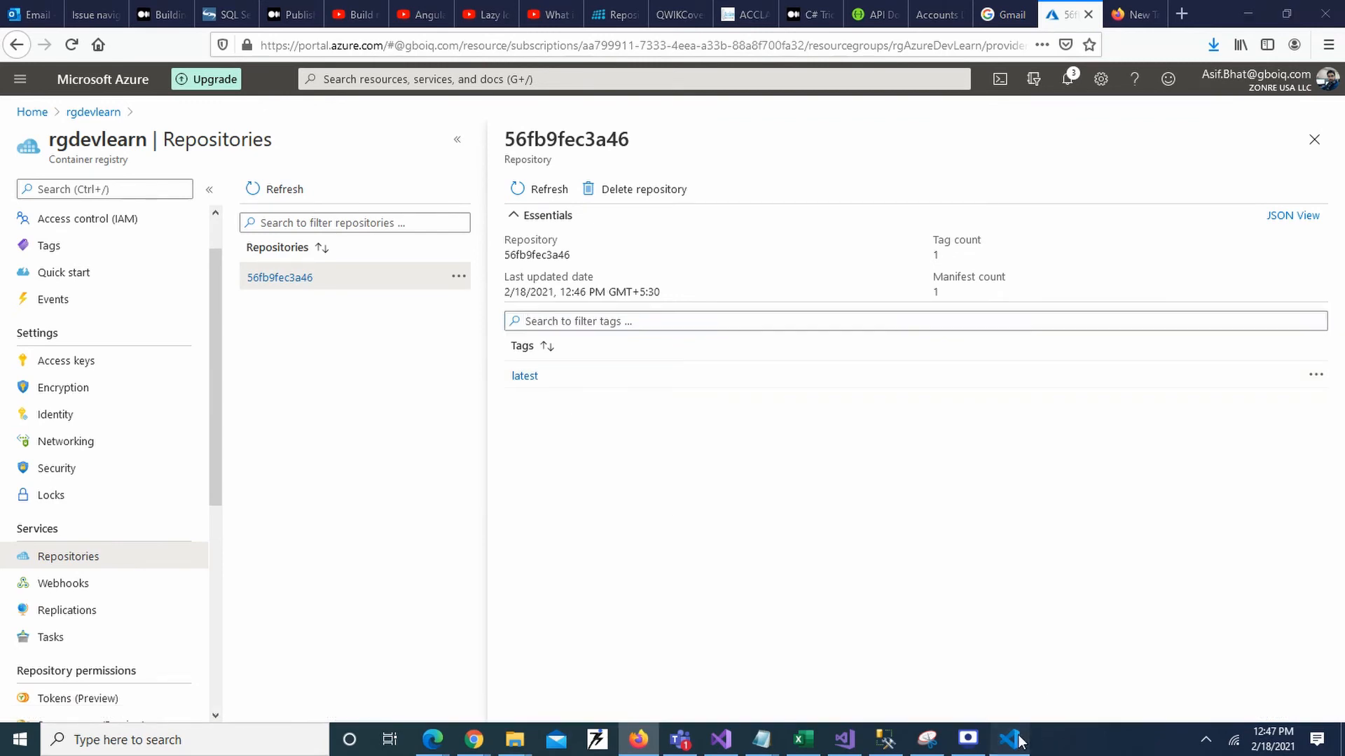
key("Up")
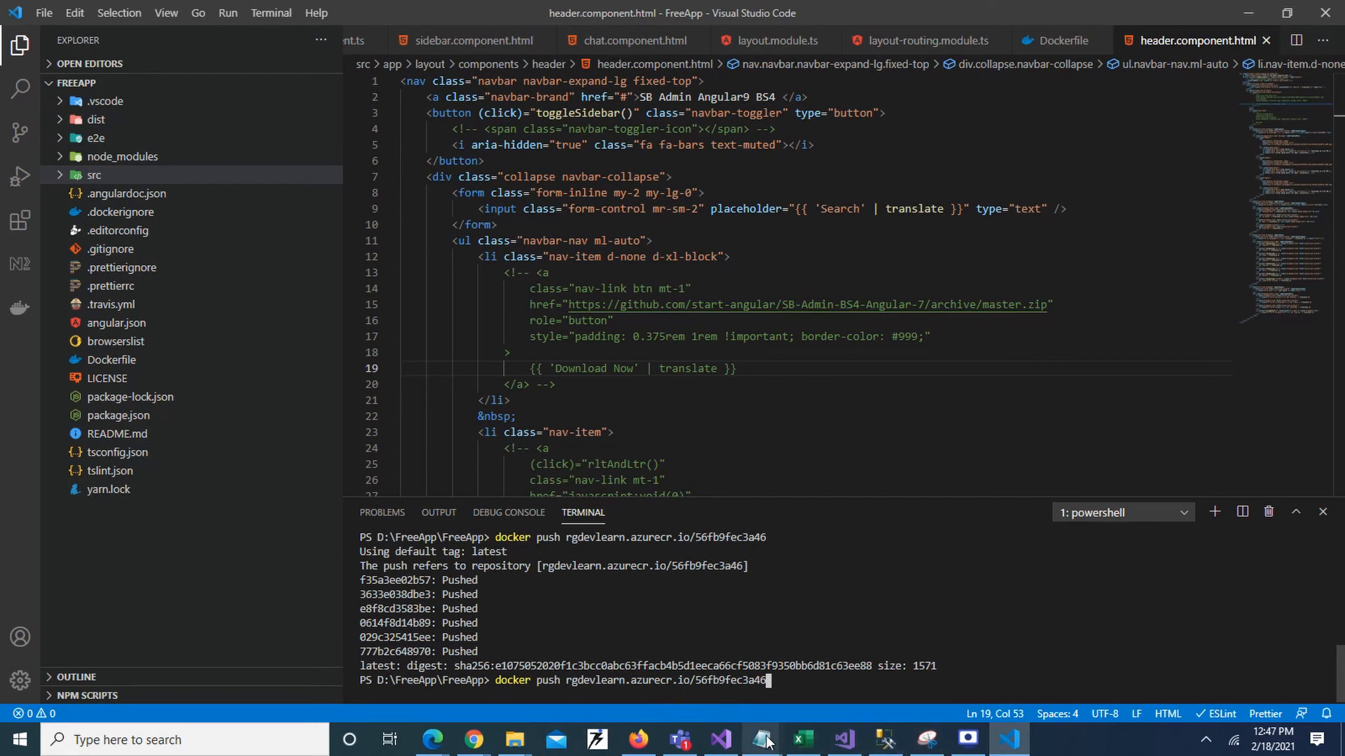
left_click(639, 739)
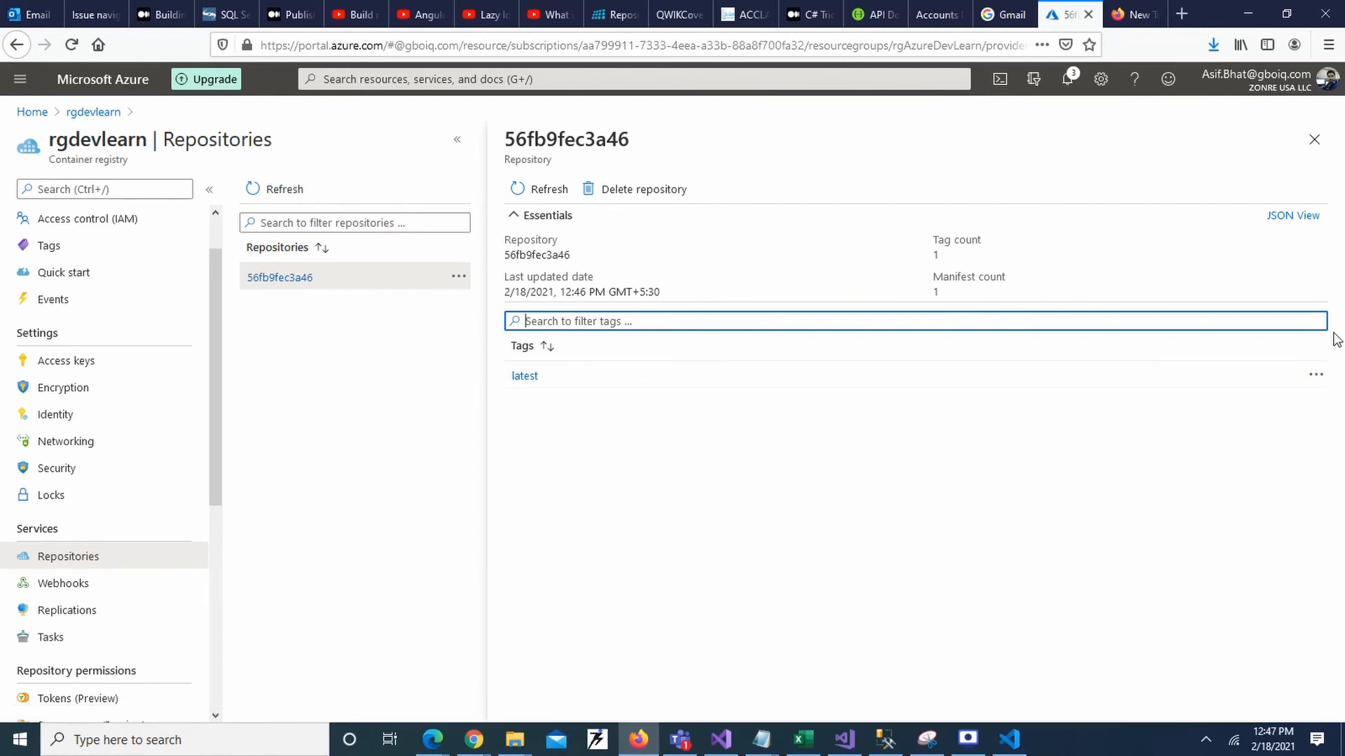
left_click(1316, 381)
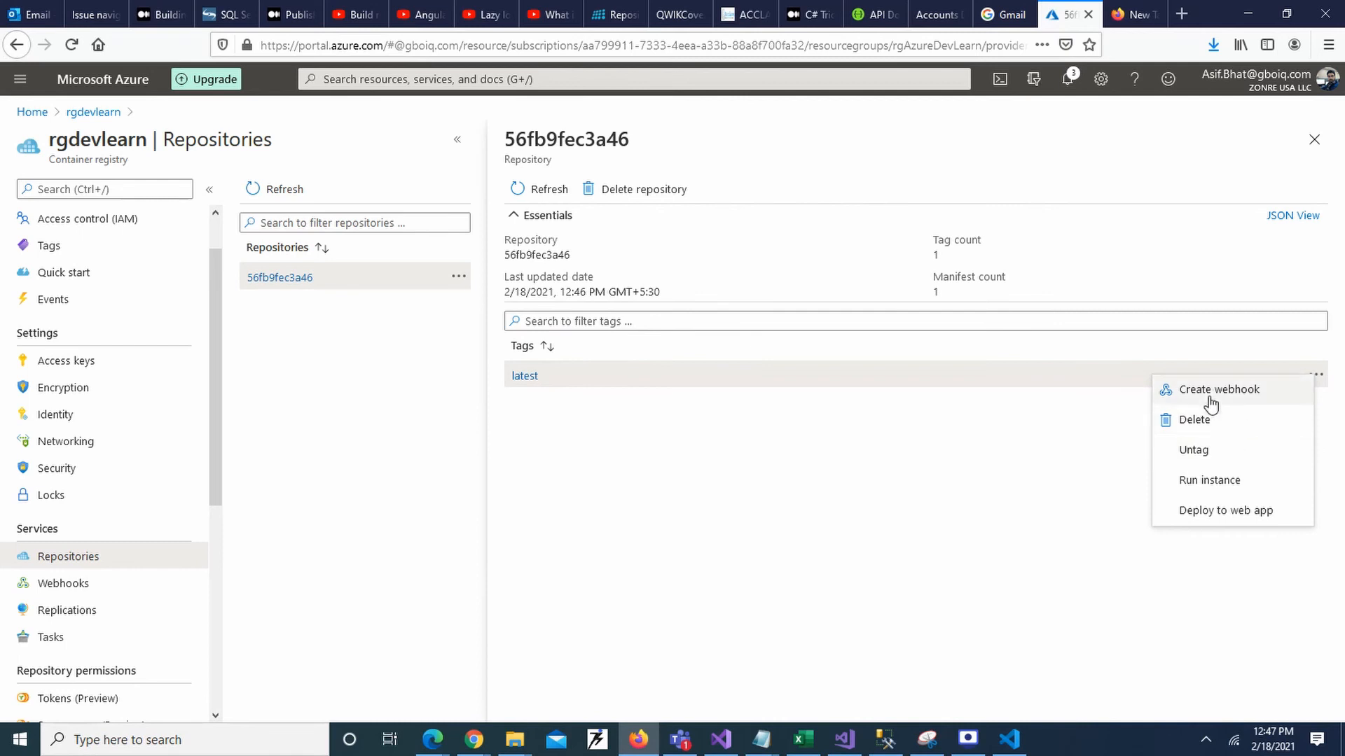
Deploy the latest image to a web app named muangularapp and bring up the app service plan picker.
left_click(1209, 517)
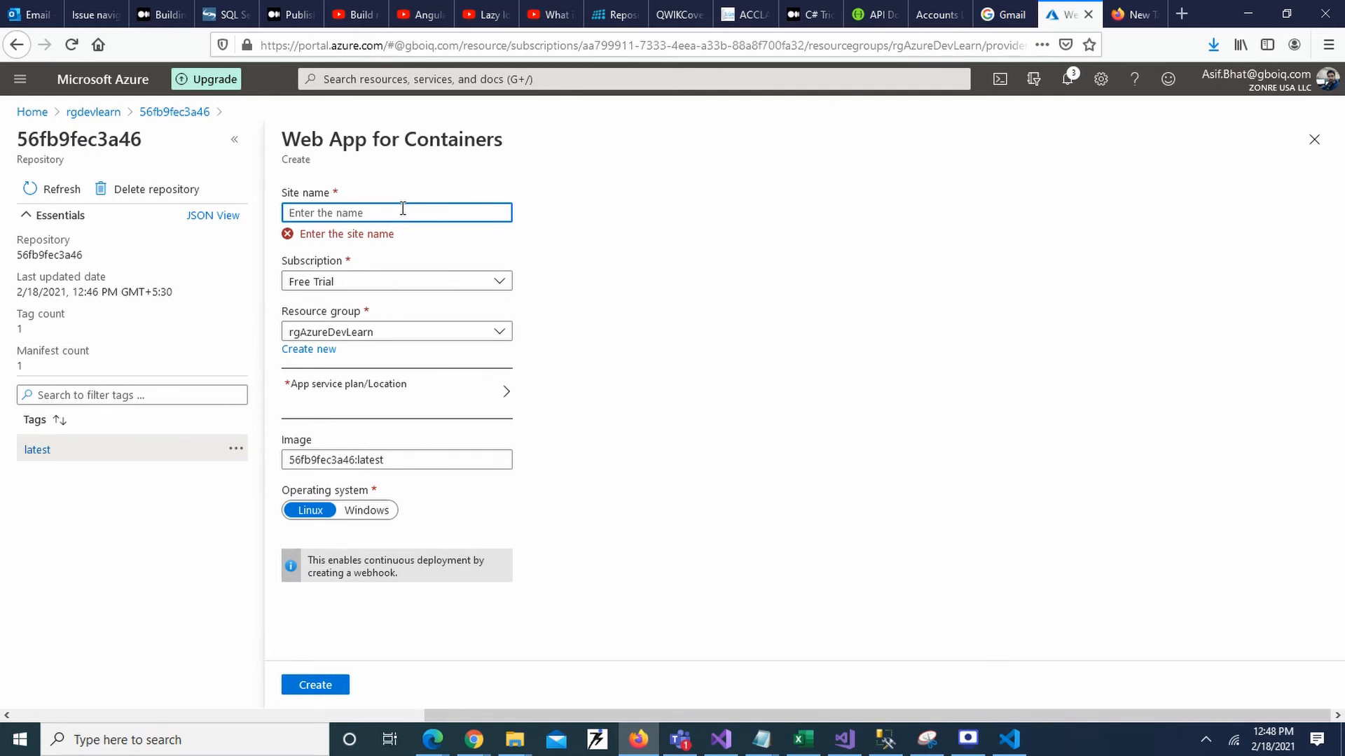
type("muangular")
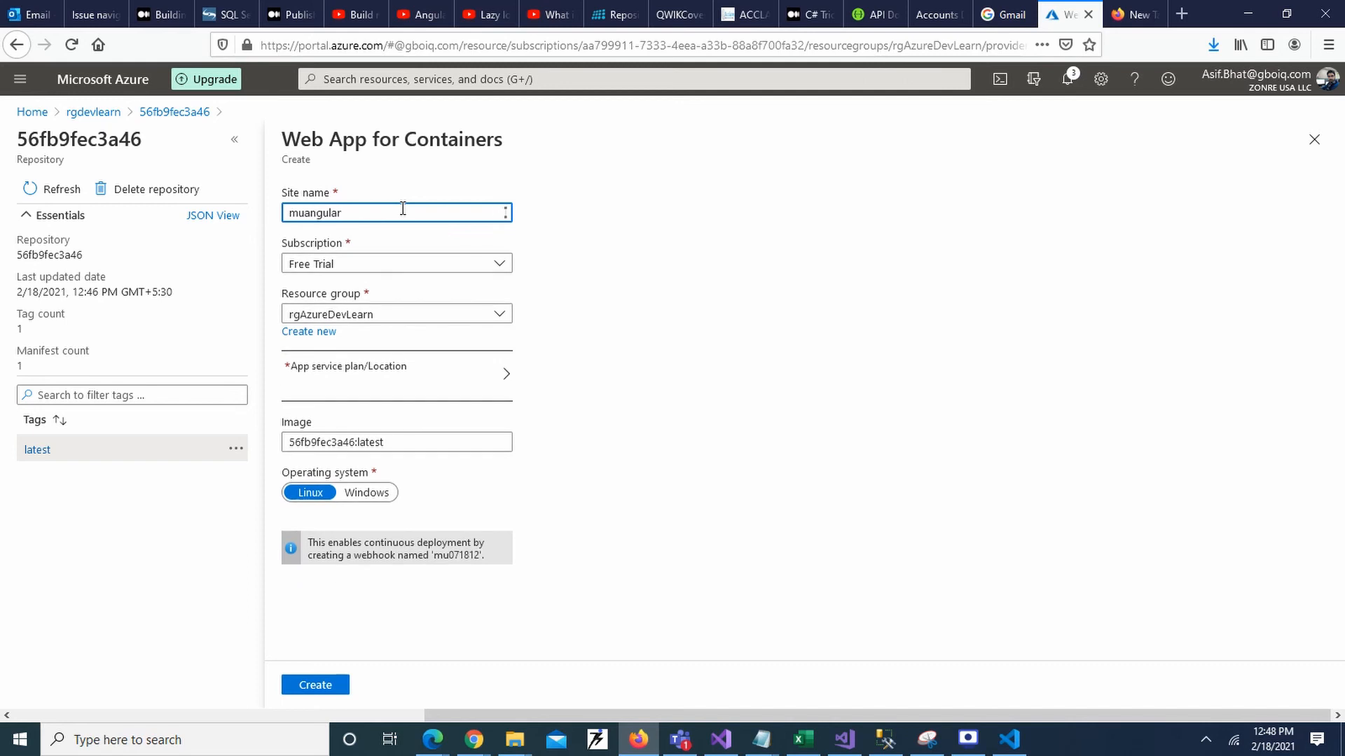
type("app")
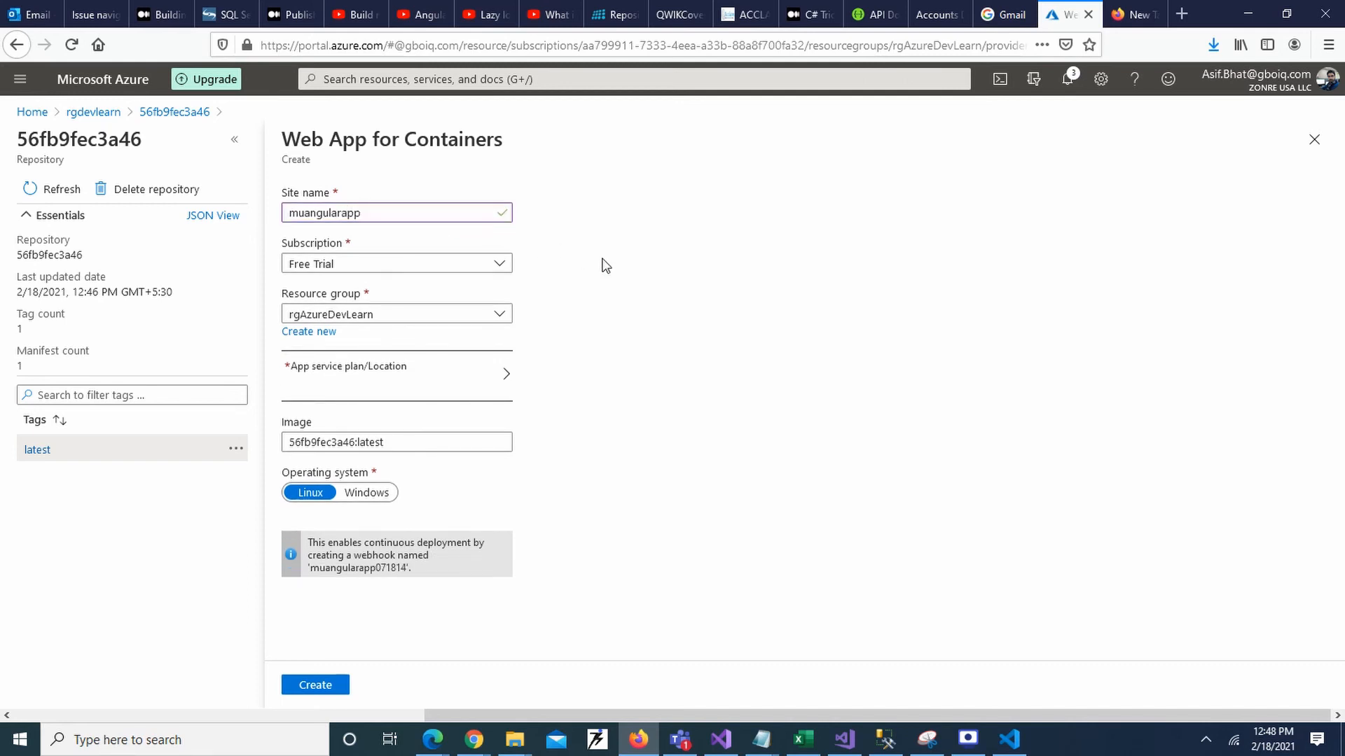
left_click(498, 315)
left_click(608, 294)
left_click(508, 380)
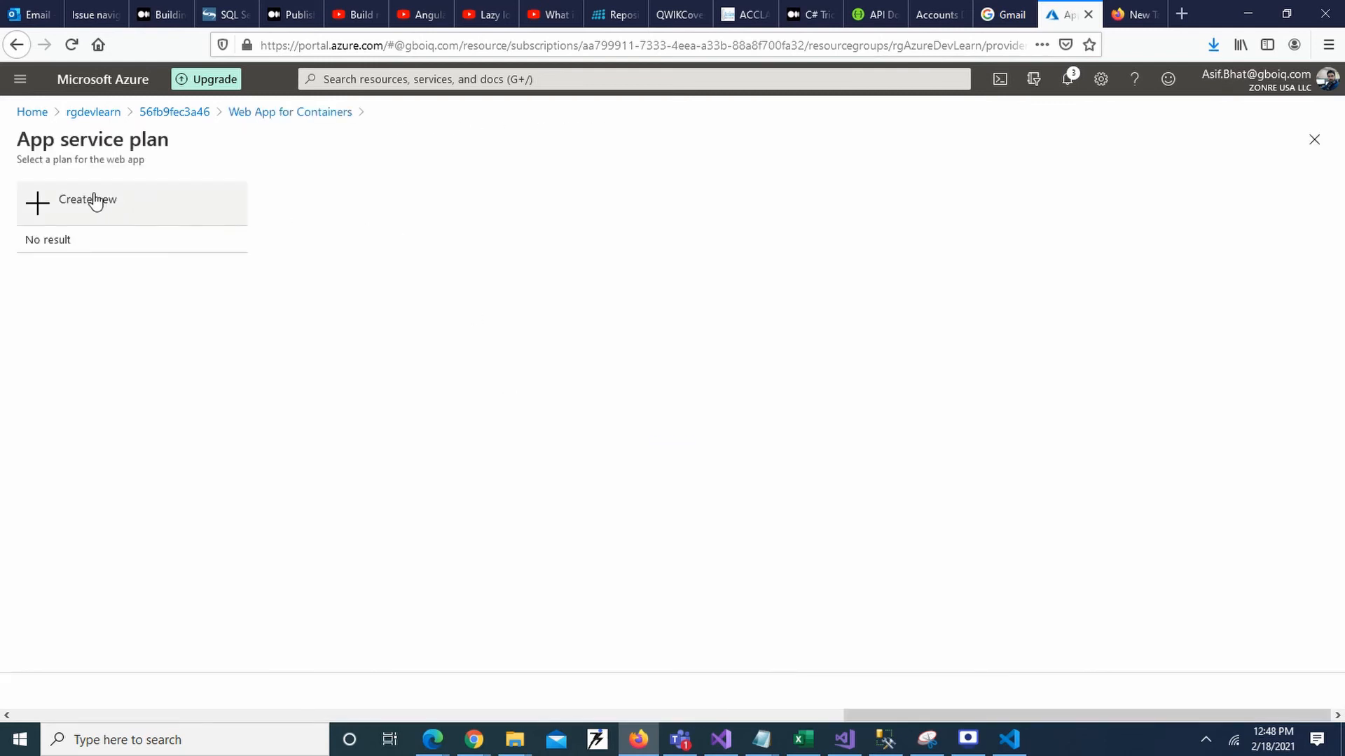
Create the app service plan rgdevAppservice located in East US 2 and confirm it.
left_click(114, 205)
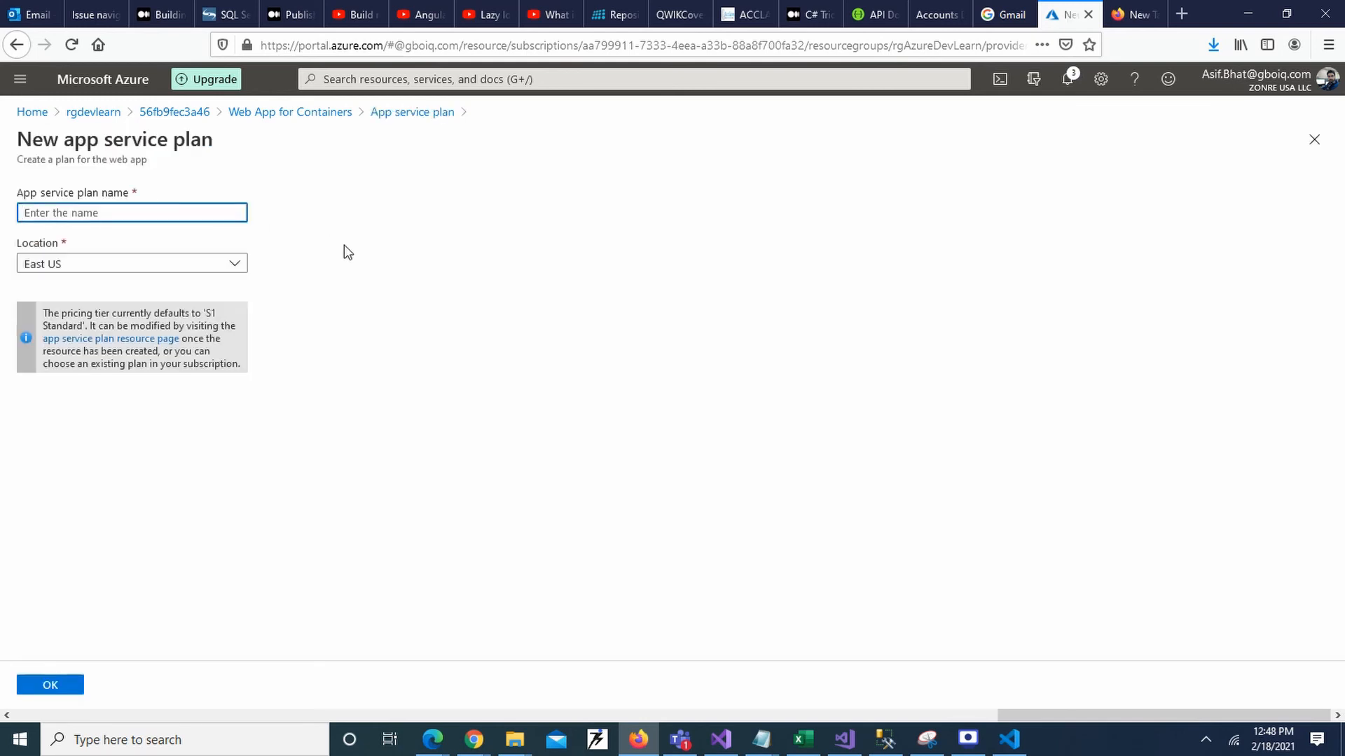
type("rgdevAppservice")
left_click(371, 254)
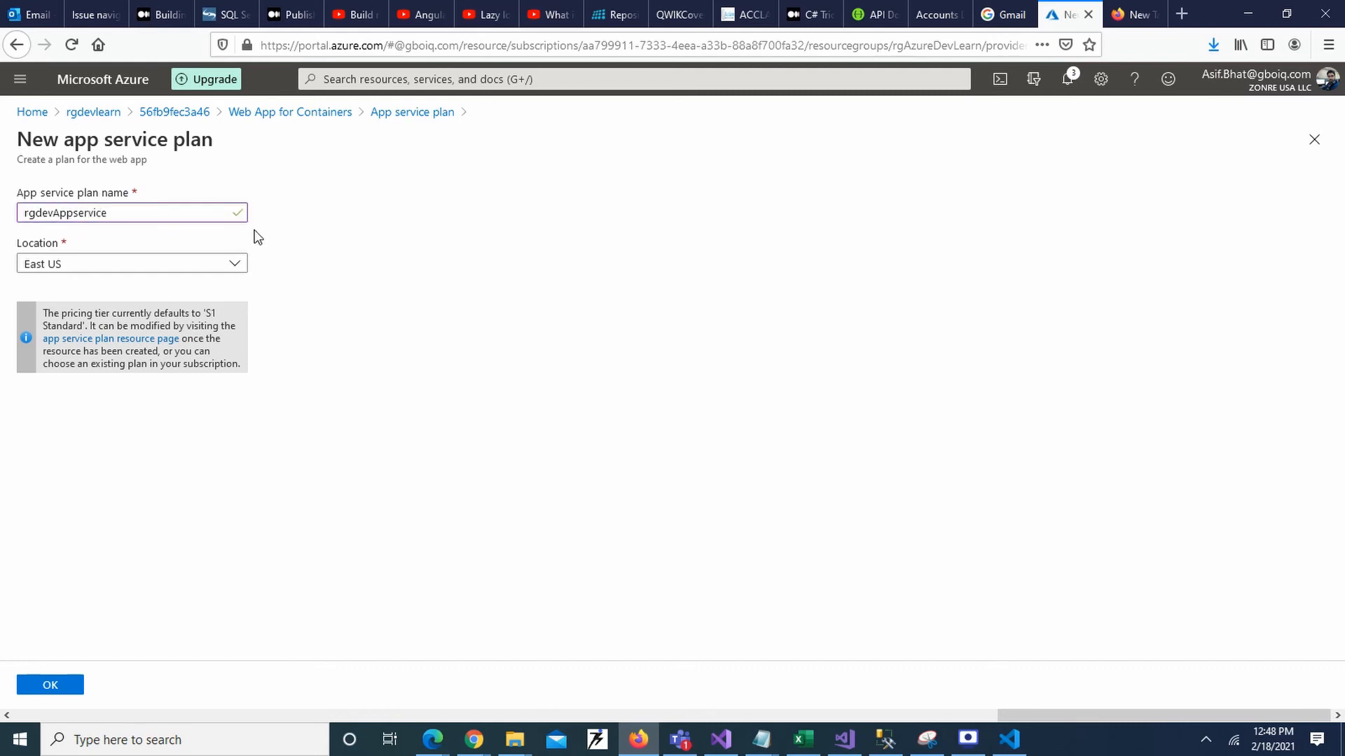
left_click(235, 271)
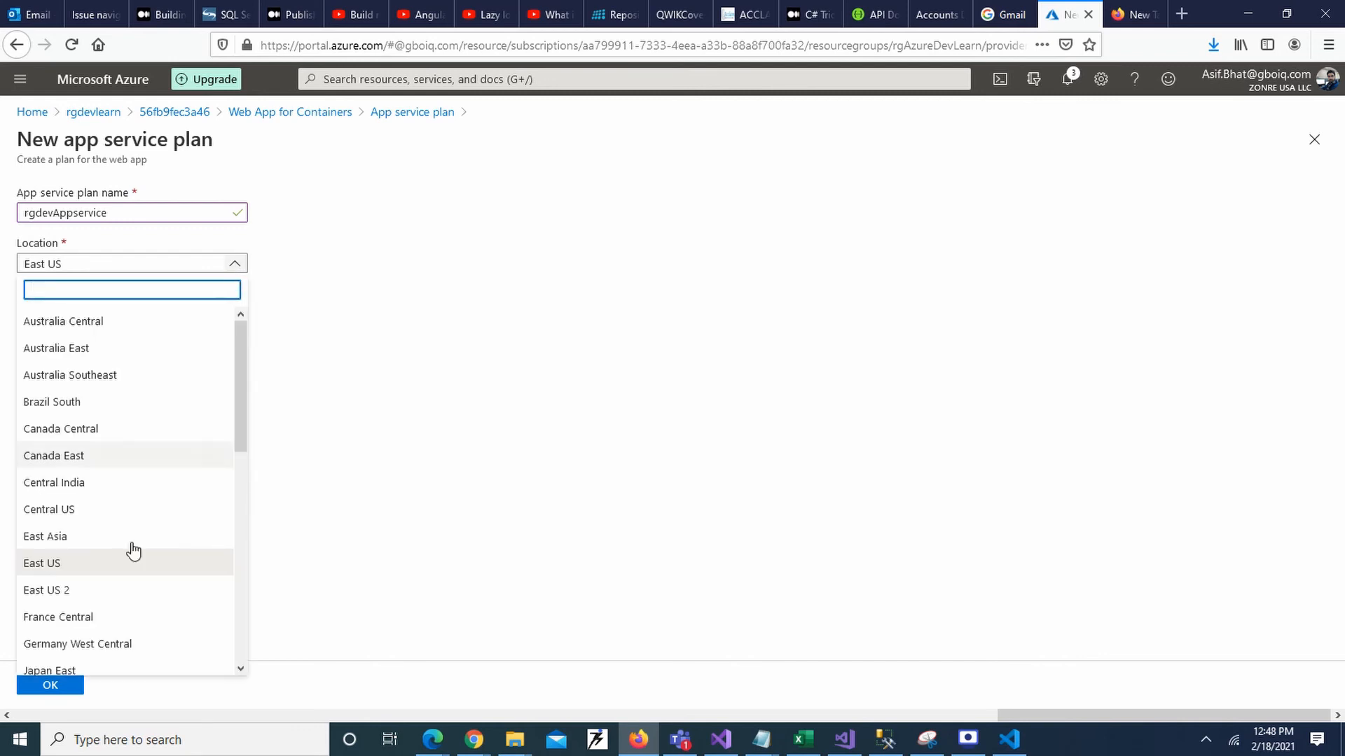
left_click(112, 585)
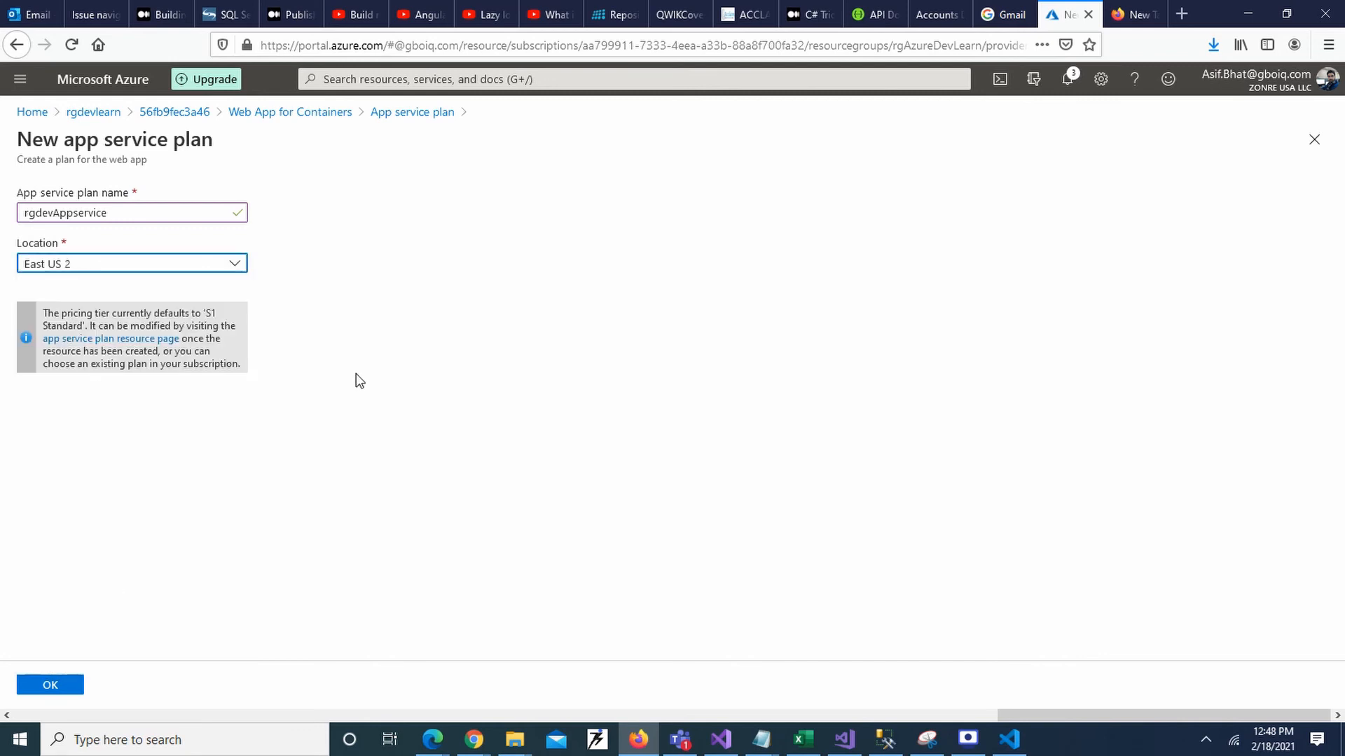
left_click(57, 687)
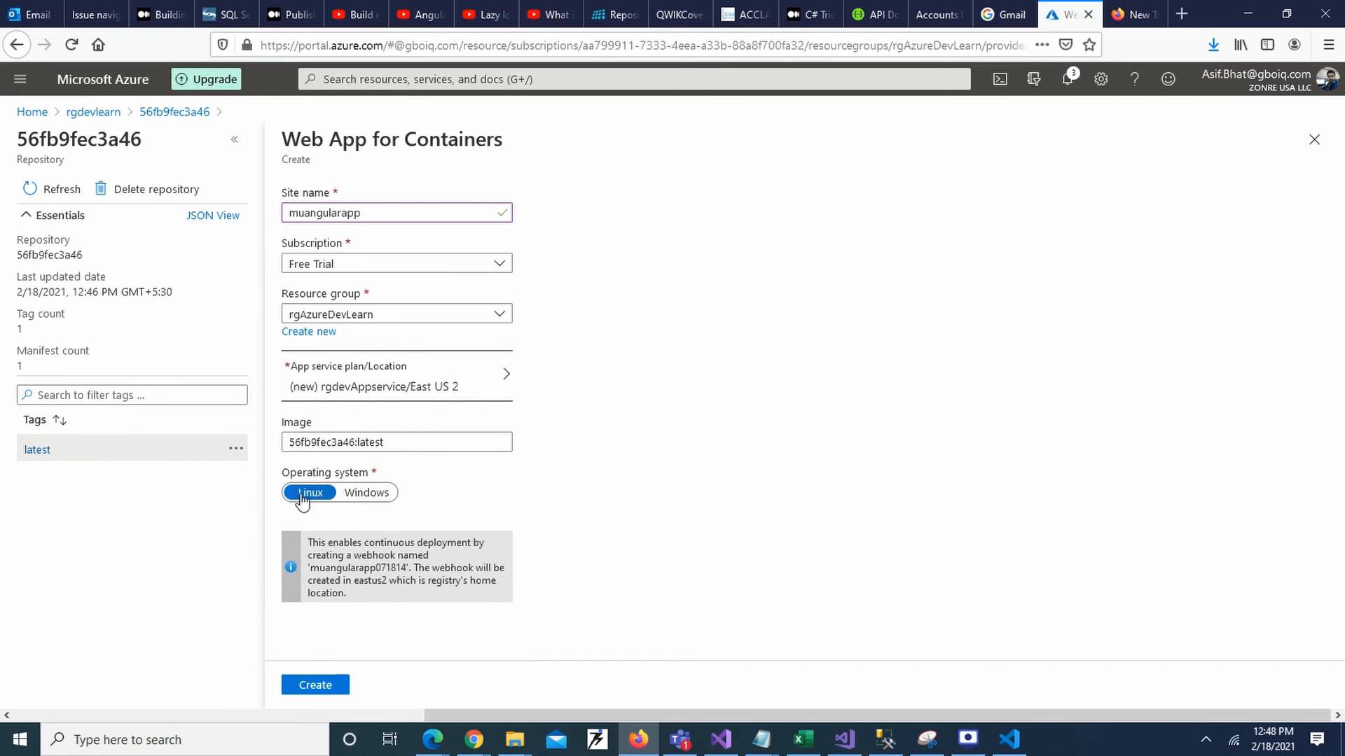
left_click(324, 687)
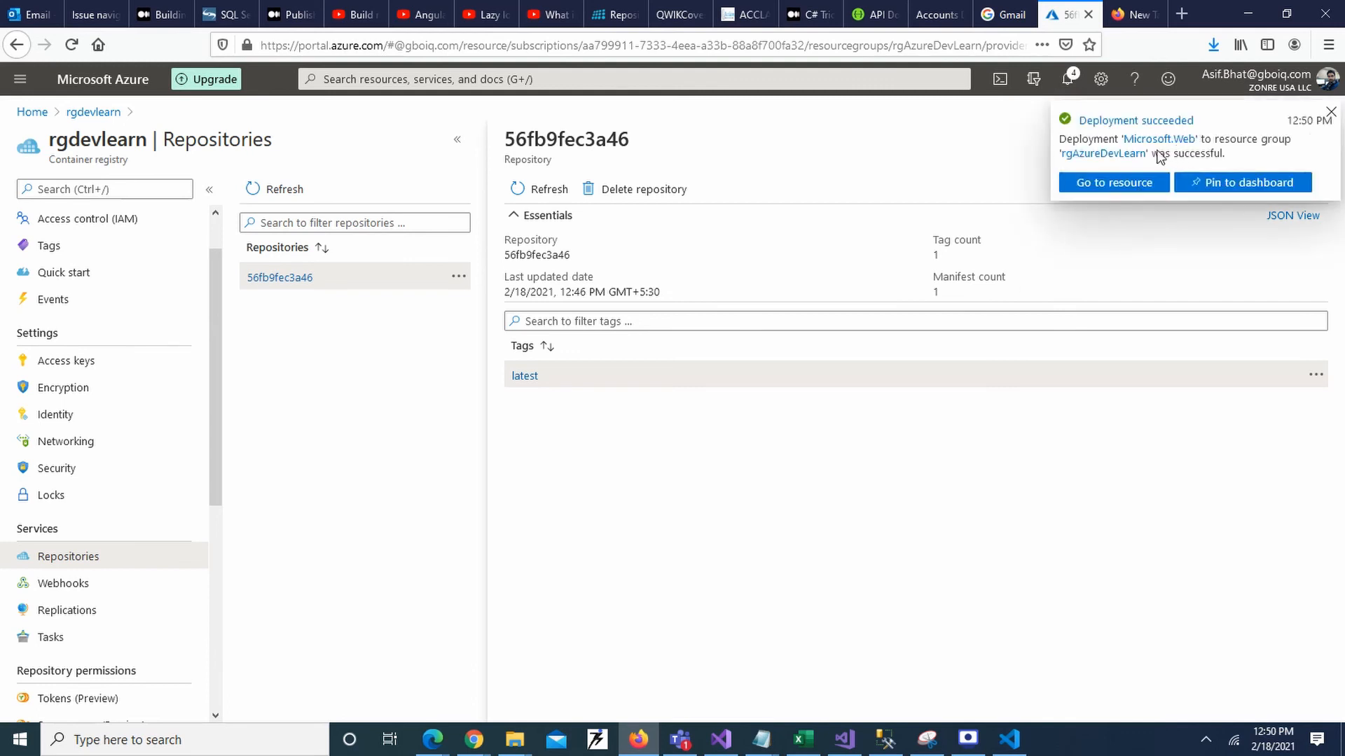
left_click(1126, 189)
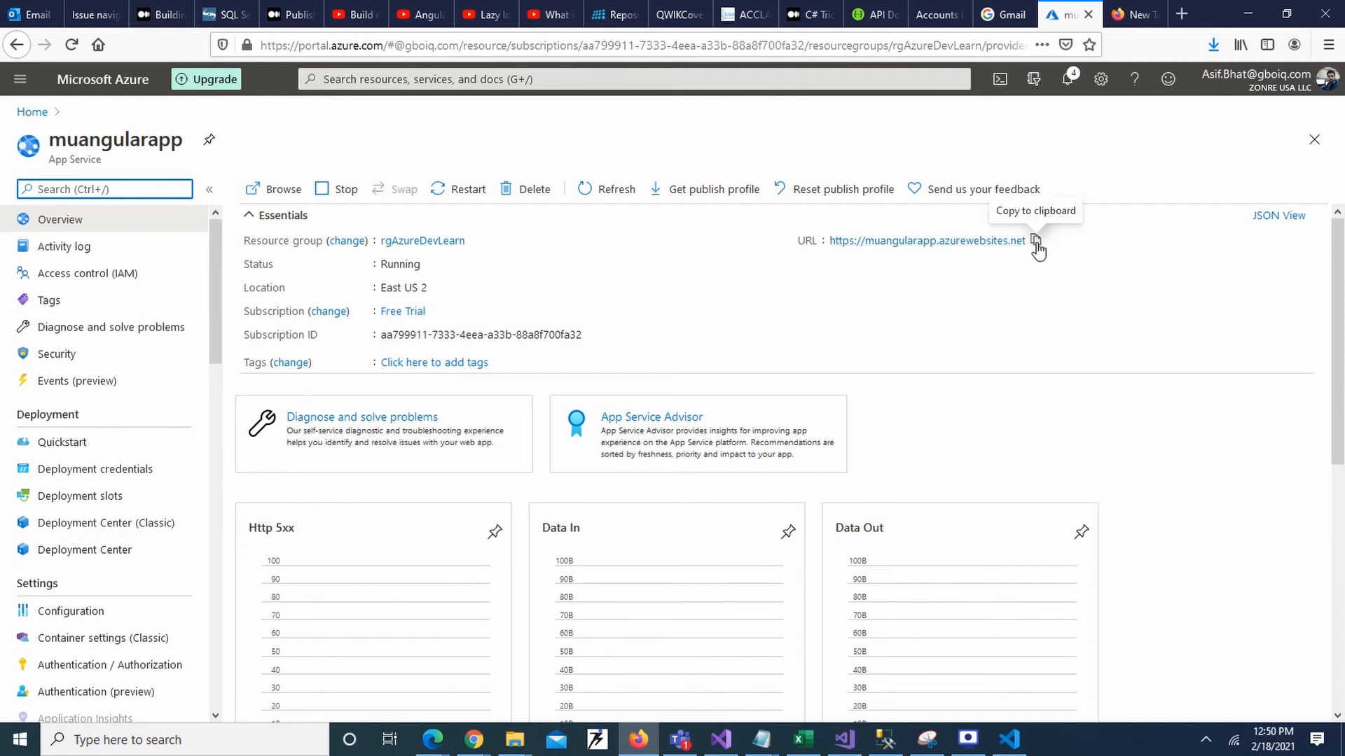
left_click(1036, 245)
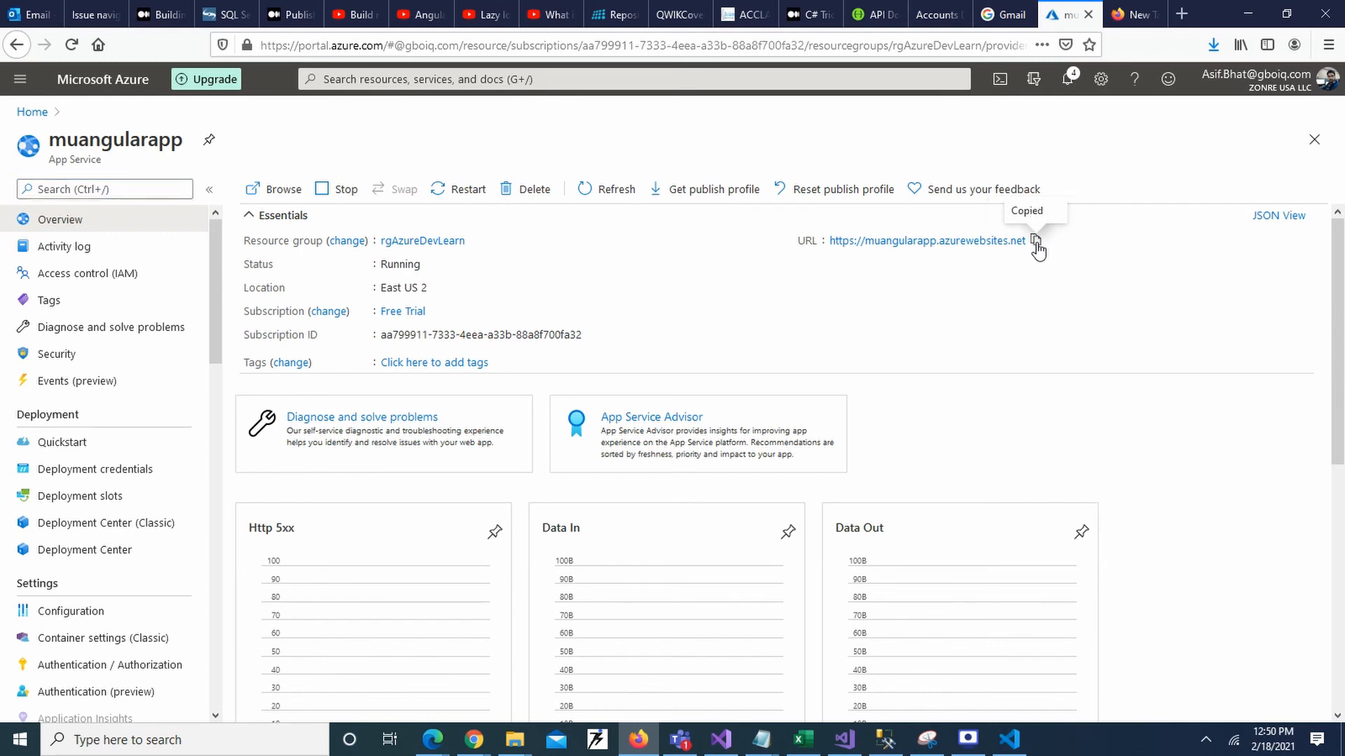
left_click(1135, 14)
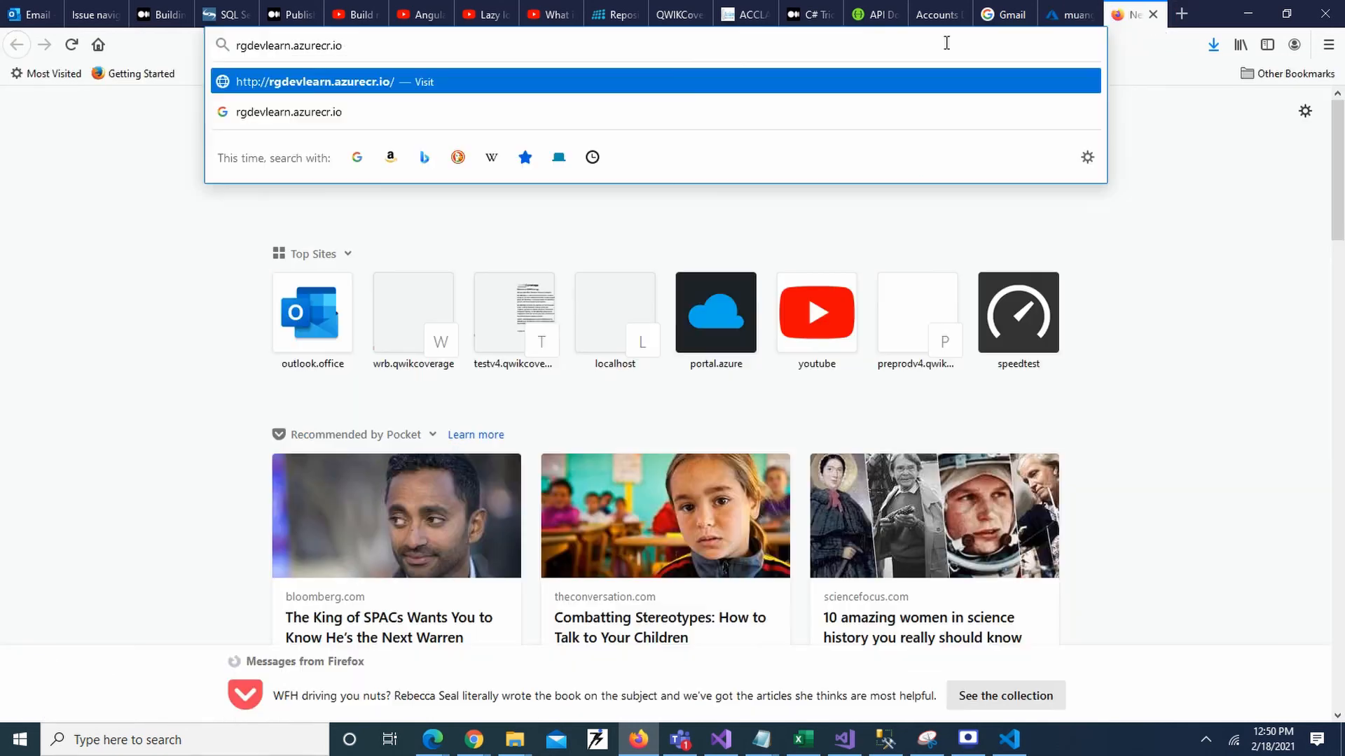
left_click_drag(946, 43, 187, 6)
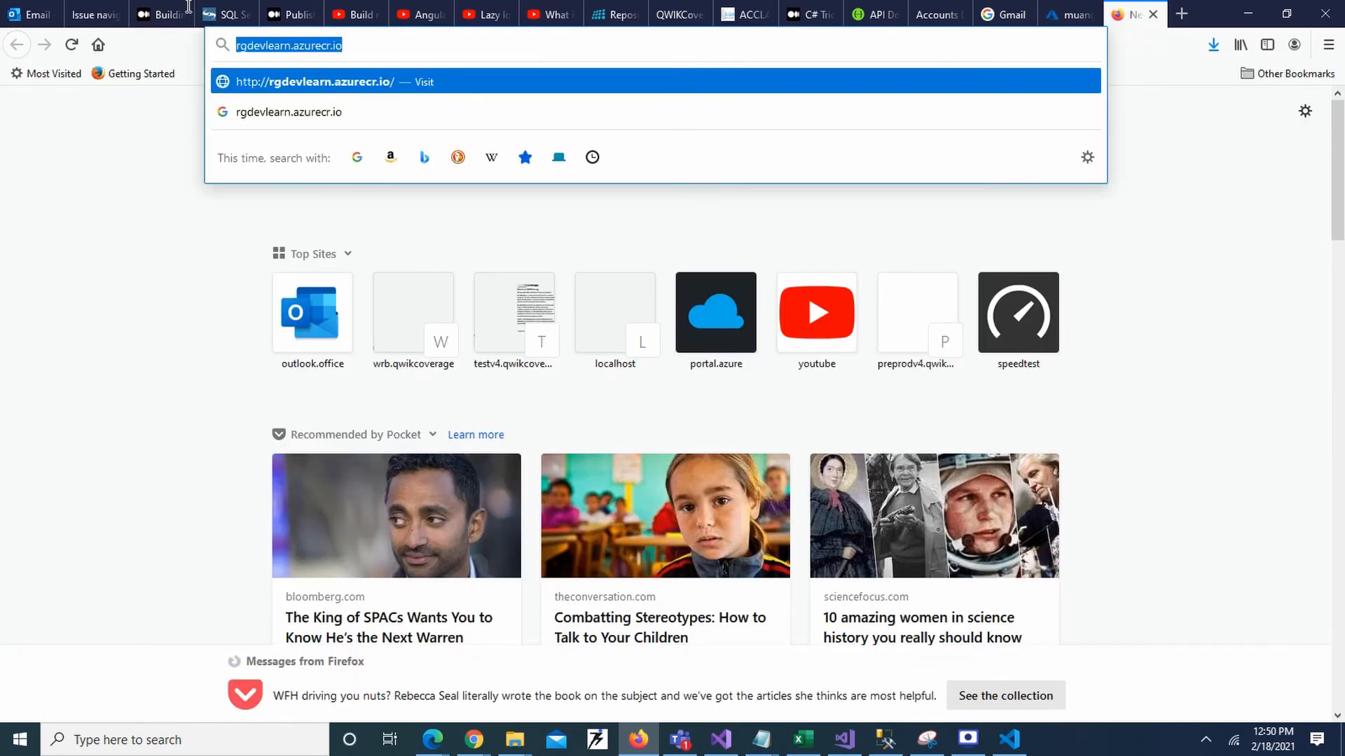
key("ctrl+v")
key("Return")
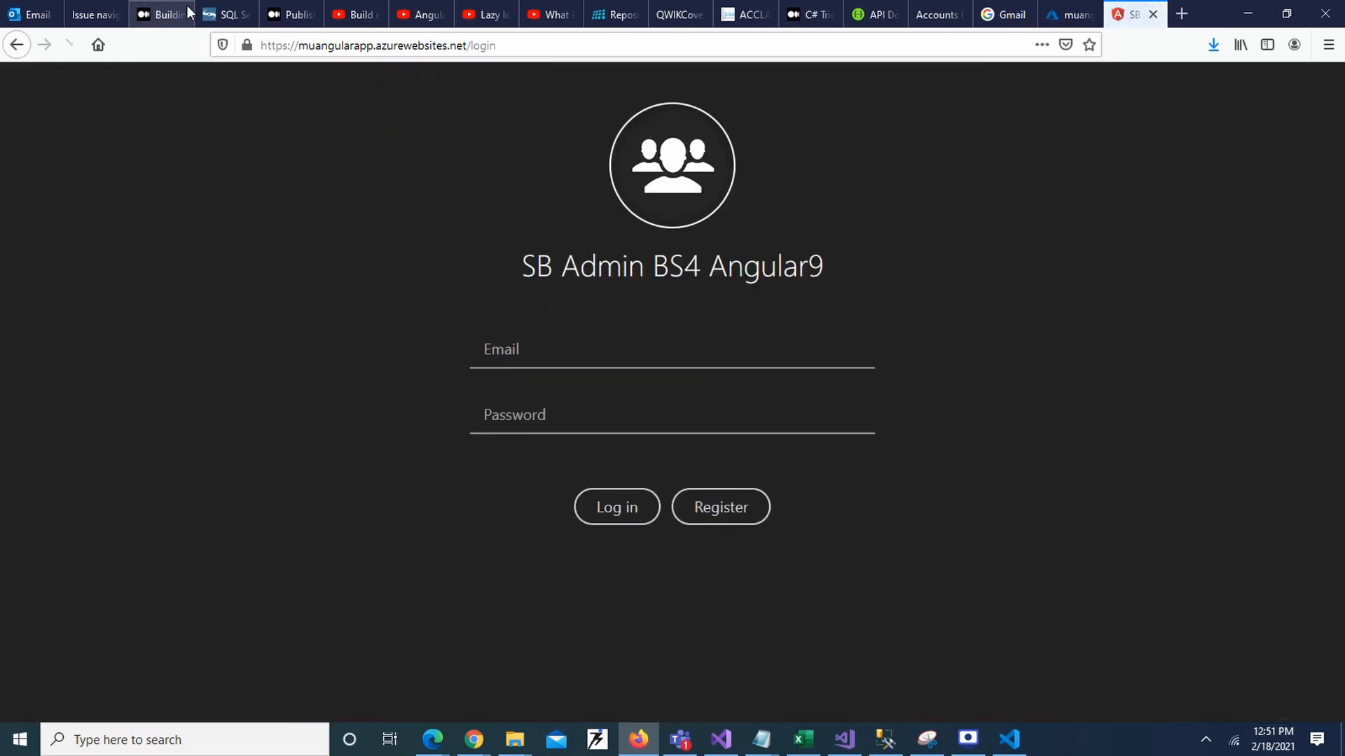
Log in to the SB Admin app with the e-mail and password.
left_click(504, 345)
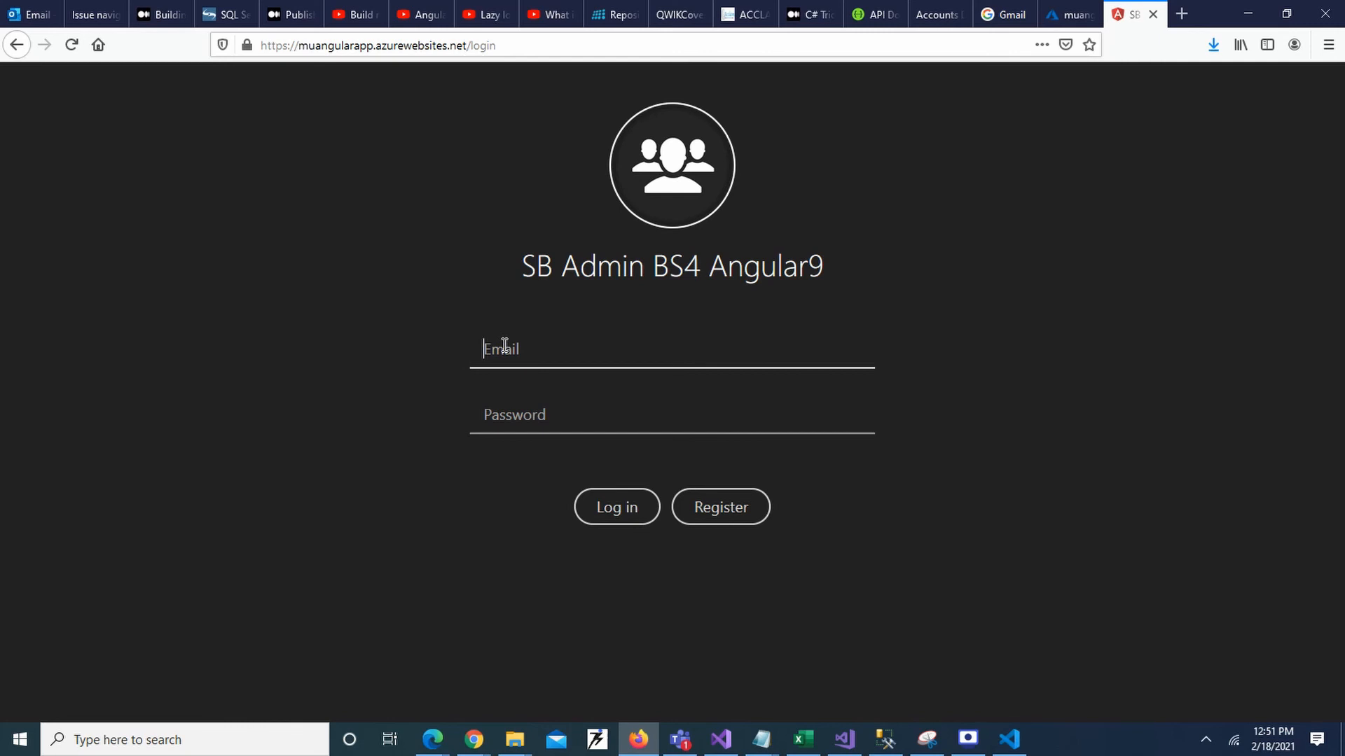
type("test")
left_click(506, 408)
type("test")
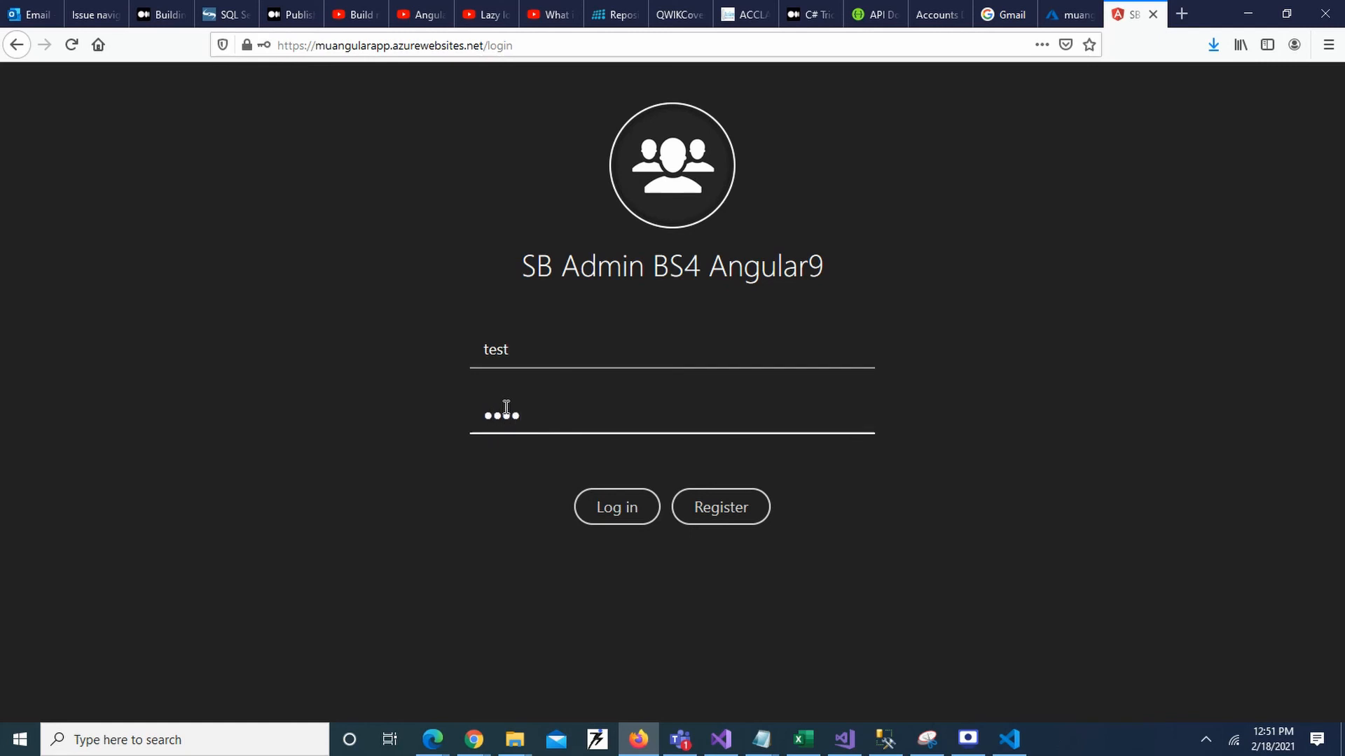
left_click(616, 508)
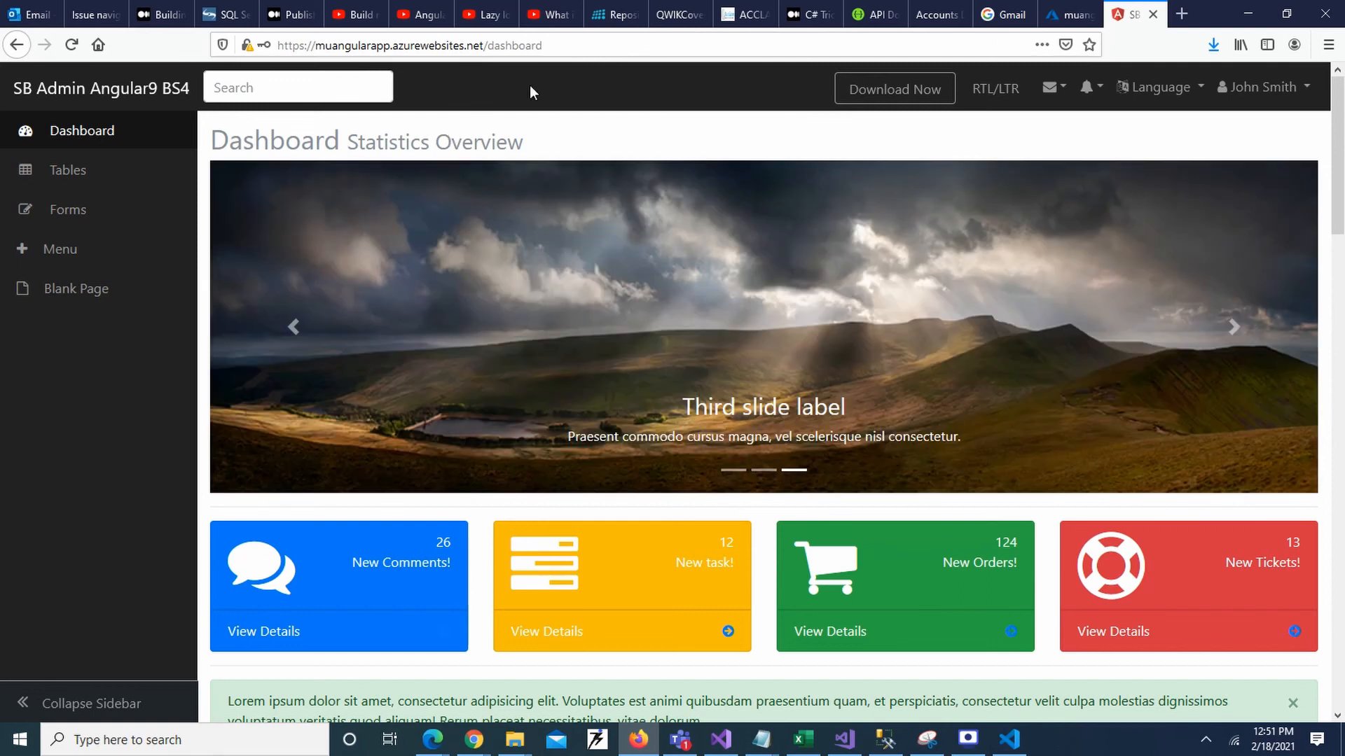
Check the /dashboard address and scroll through the Statistics Overview and back to the top.
left_click(569, 45)
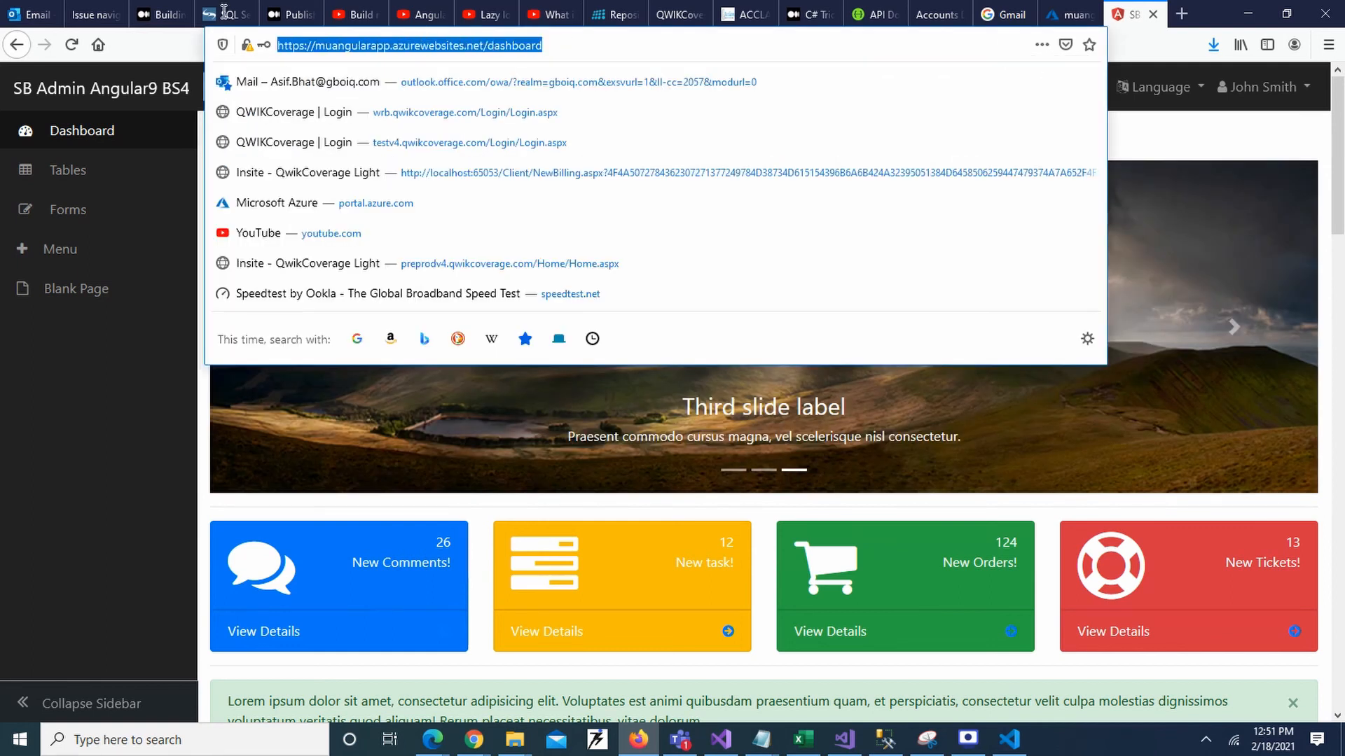
left_click(1134, 144)
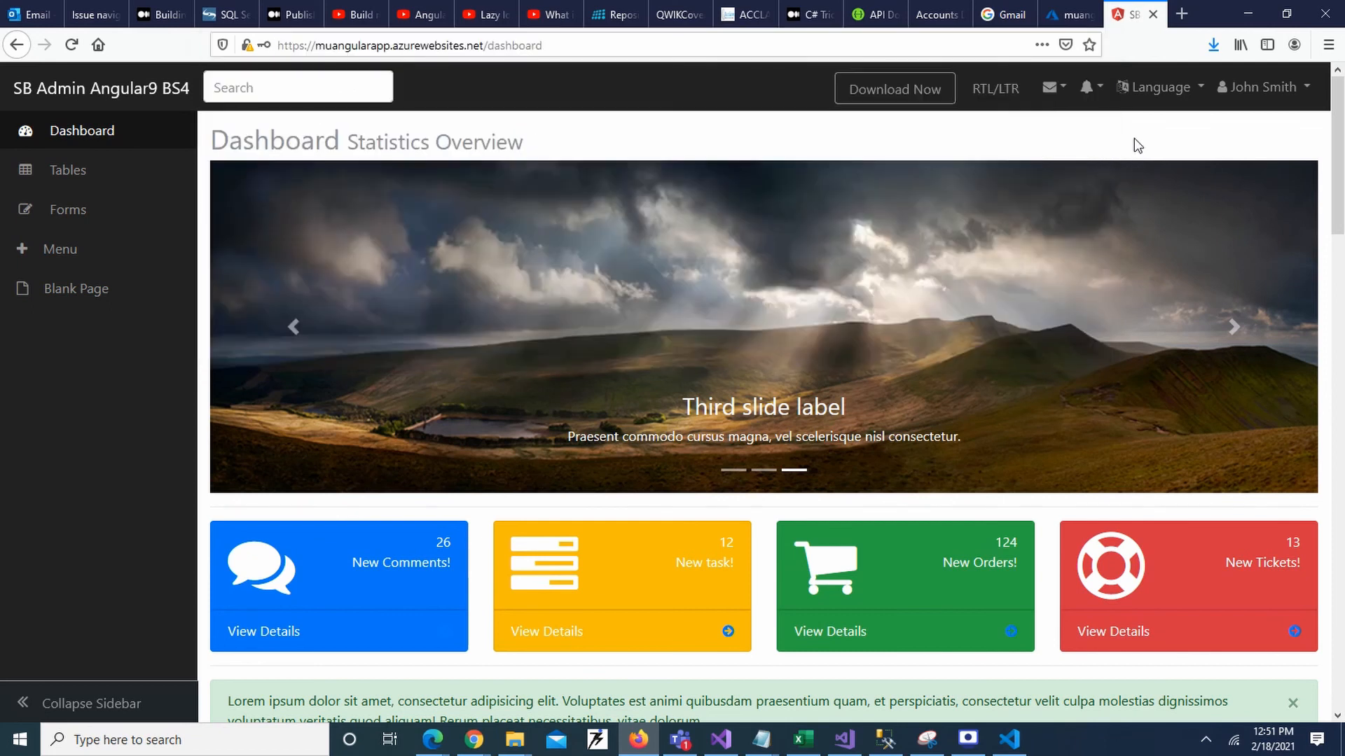
scroll(779, 380, "down", 5)
scroll(776, 375, "up", 5)
scroll(777, 377, "down", 15)
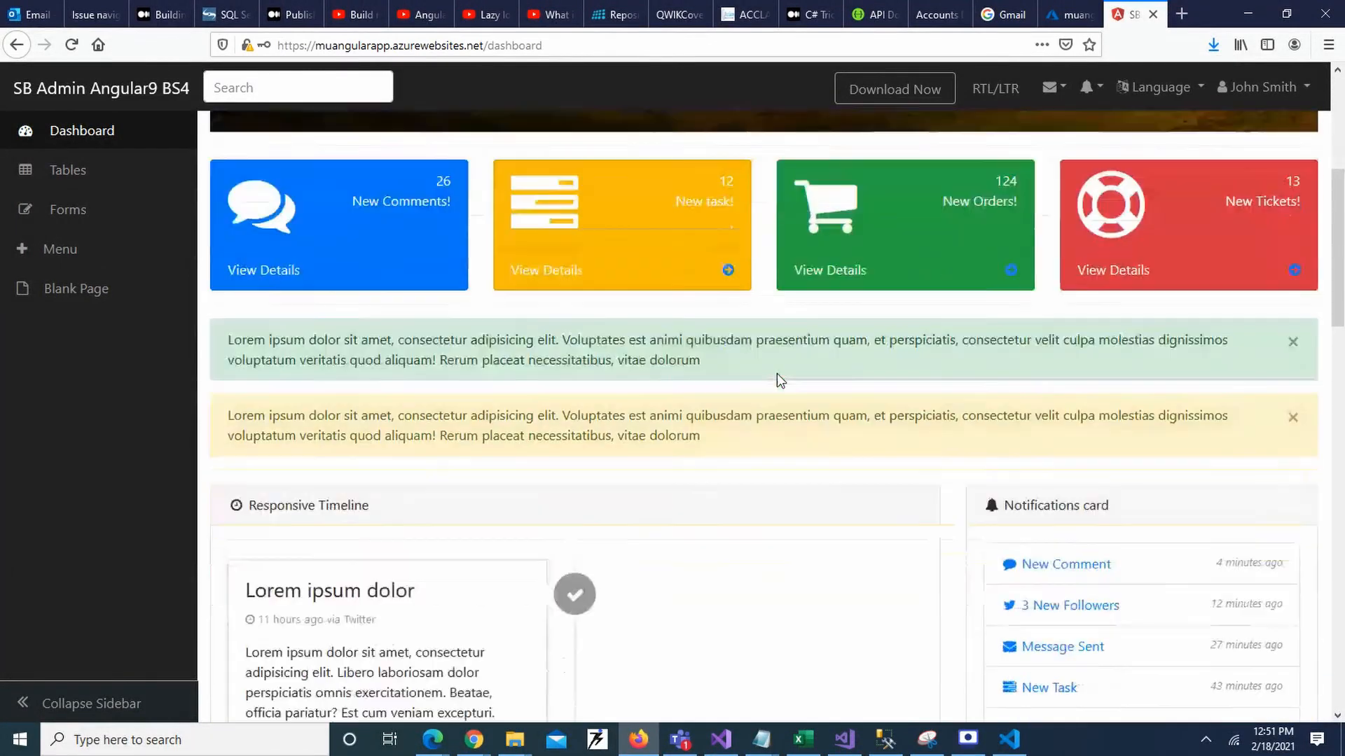
scroll(778, 377, "up", 11)
scroll(778, 378, "up", 4)
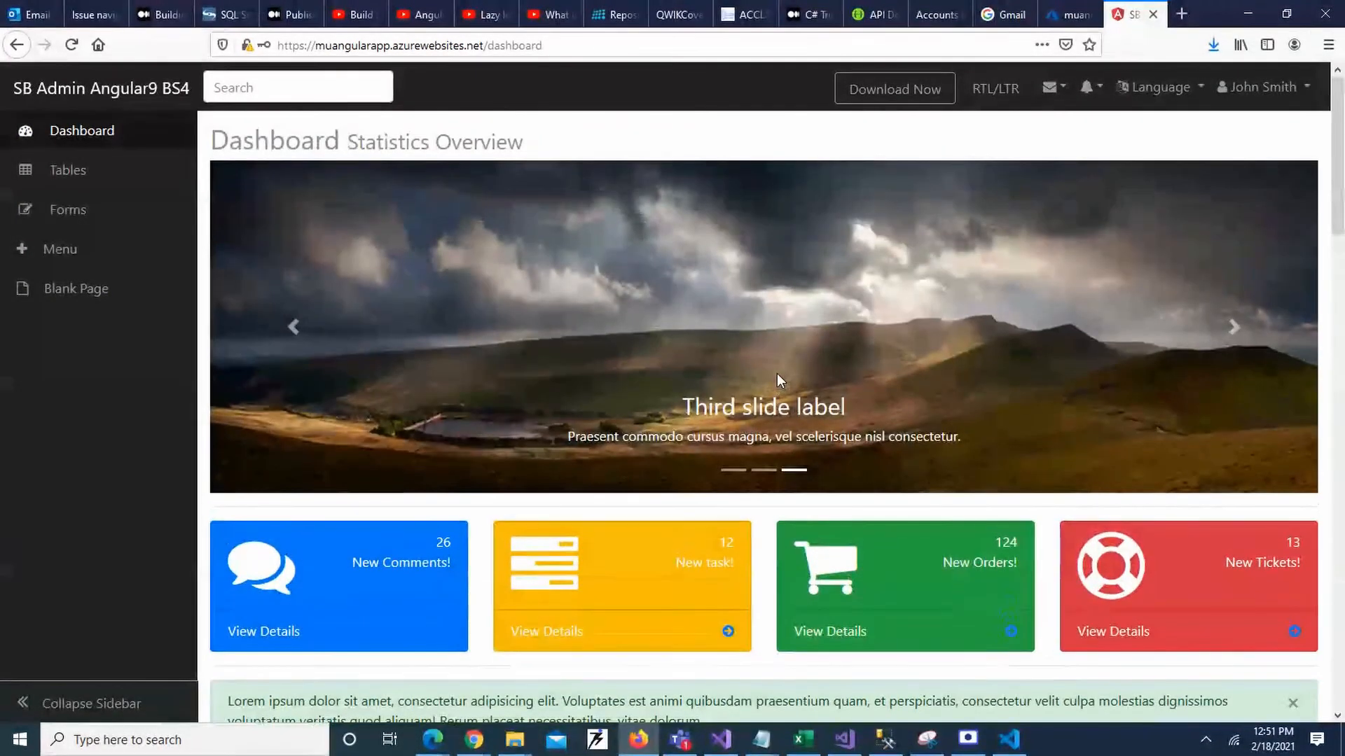